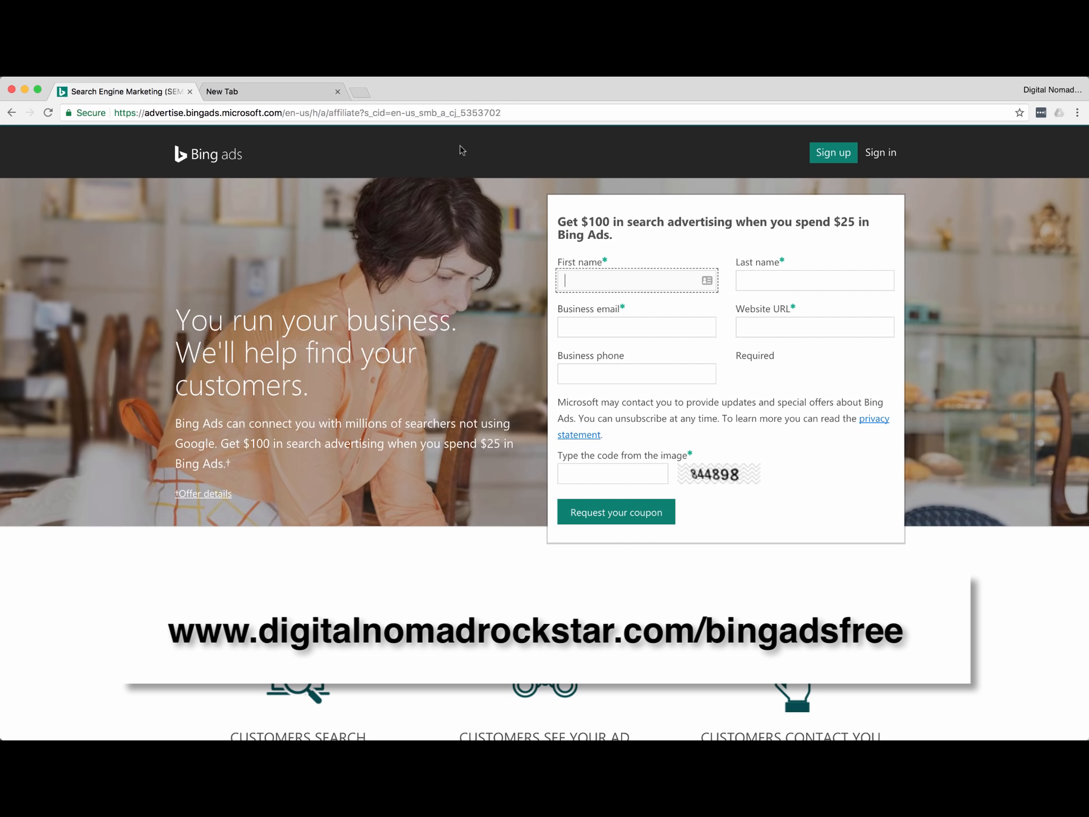
# Enter an existing email address for the new account, confirm it is available, and continue.
pyautogui.click(485, 77)
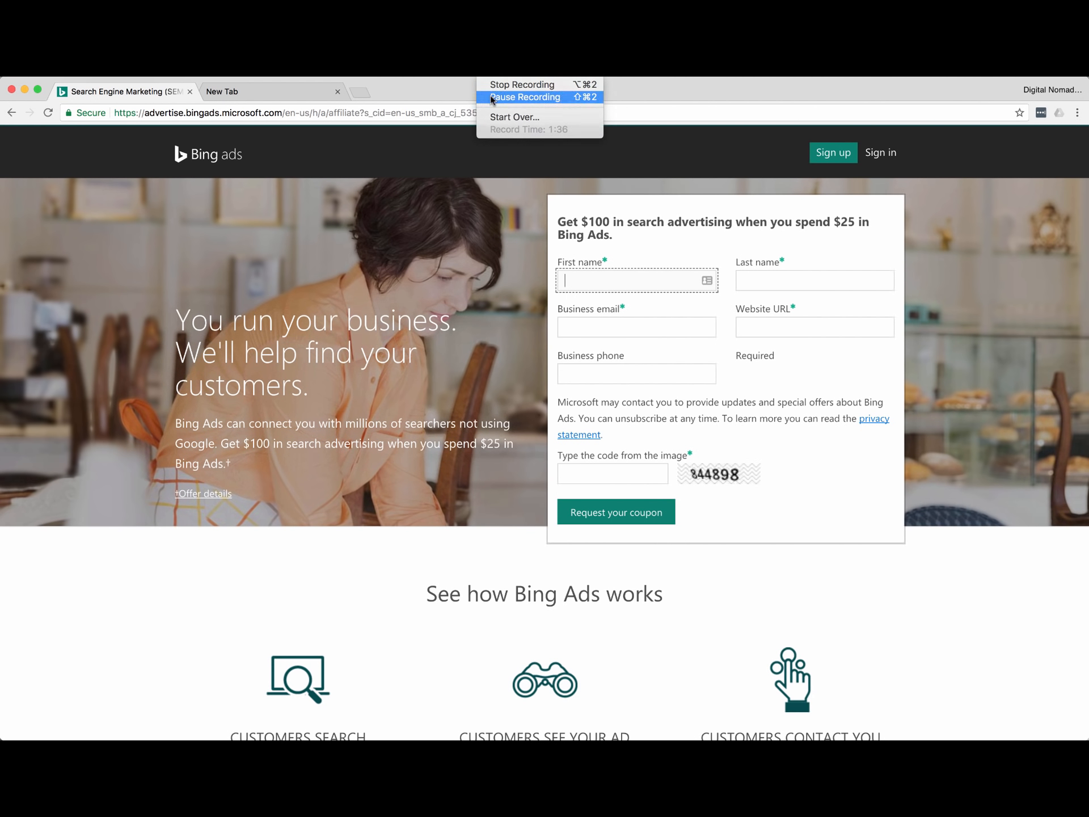
pyautogui.click(525, 95)
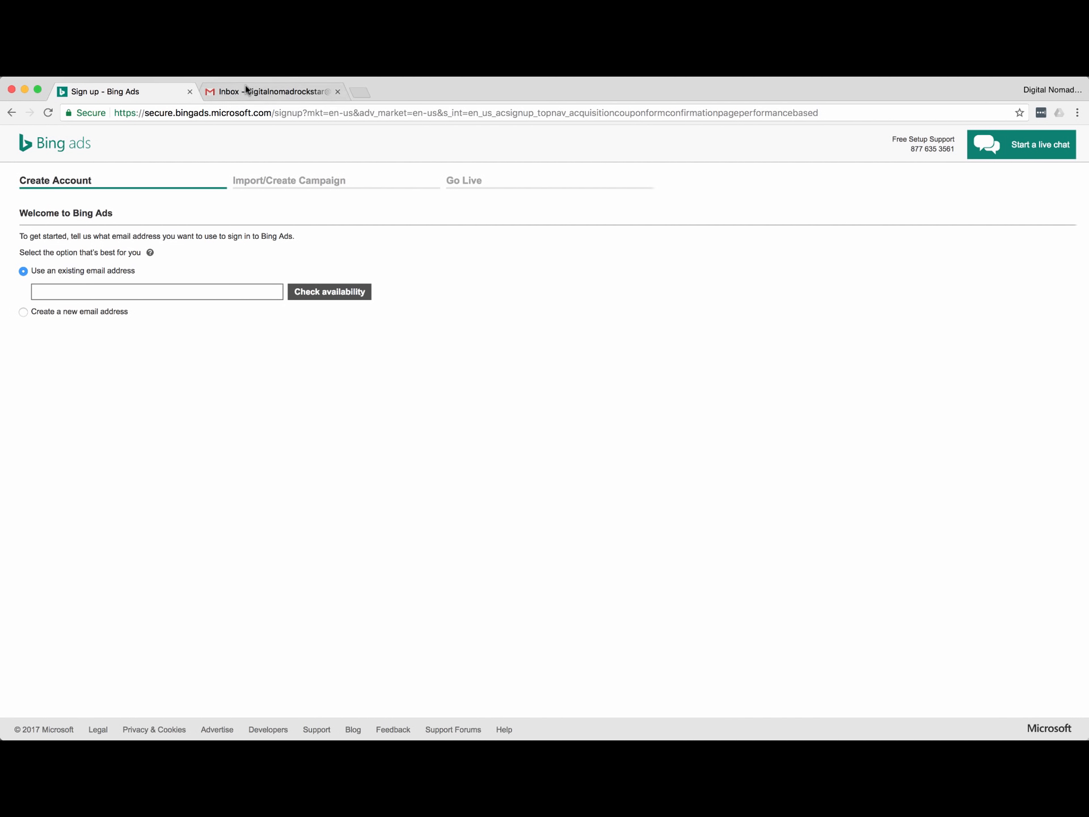
pyautogui.click(122, 289)
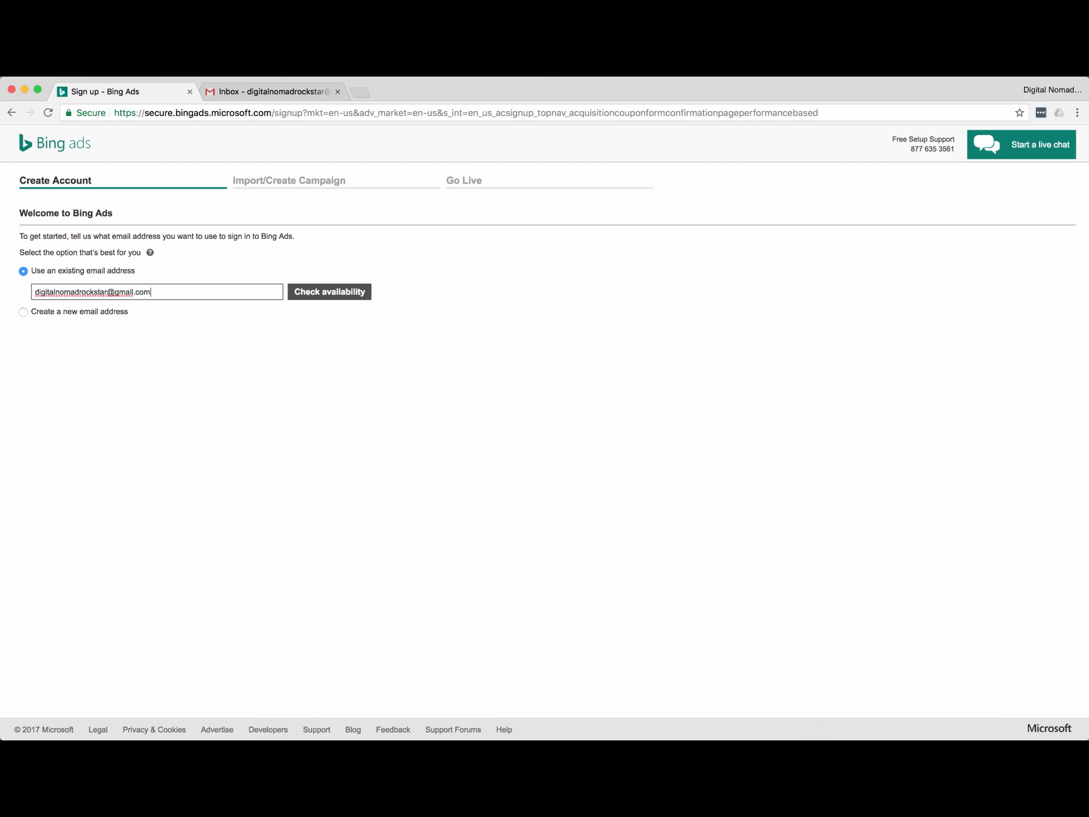
pyautogui.click(357, 291)
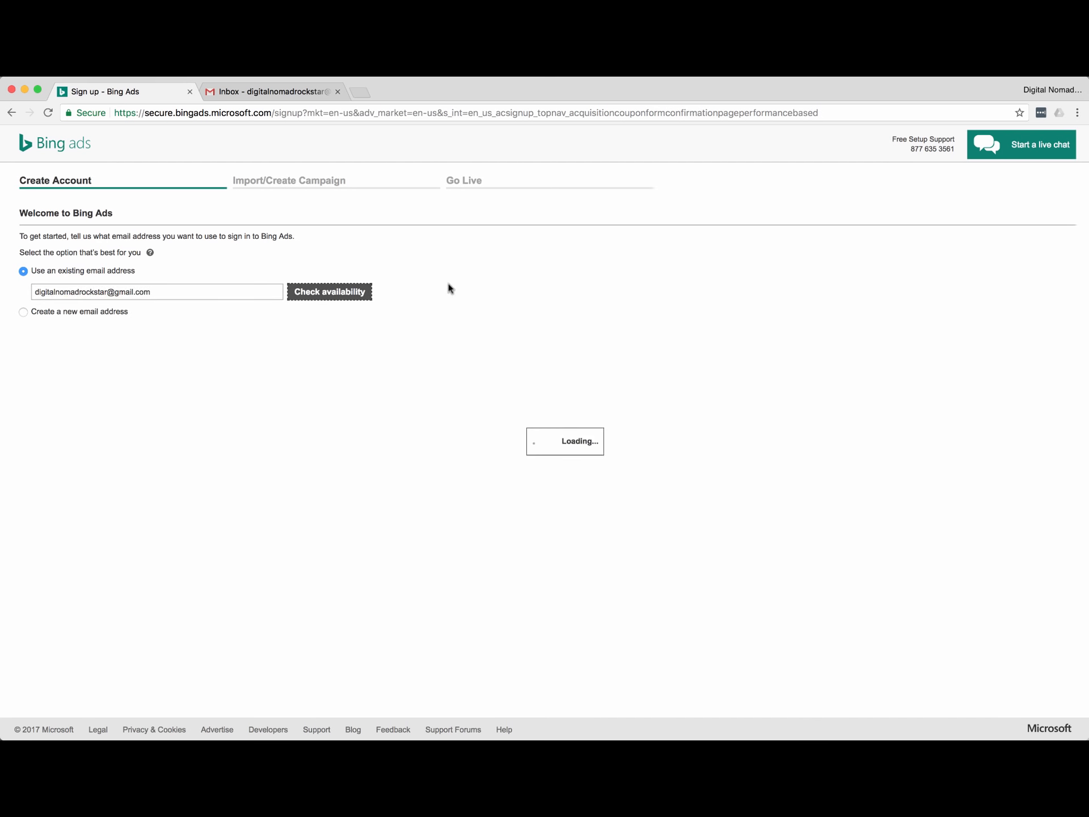
pyautogui.click(35, 344)
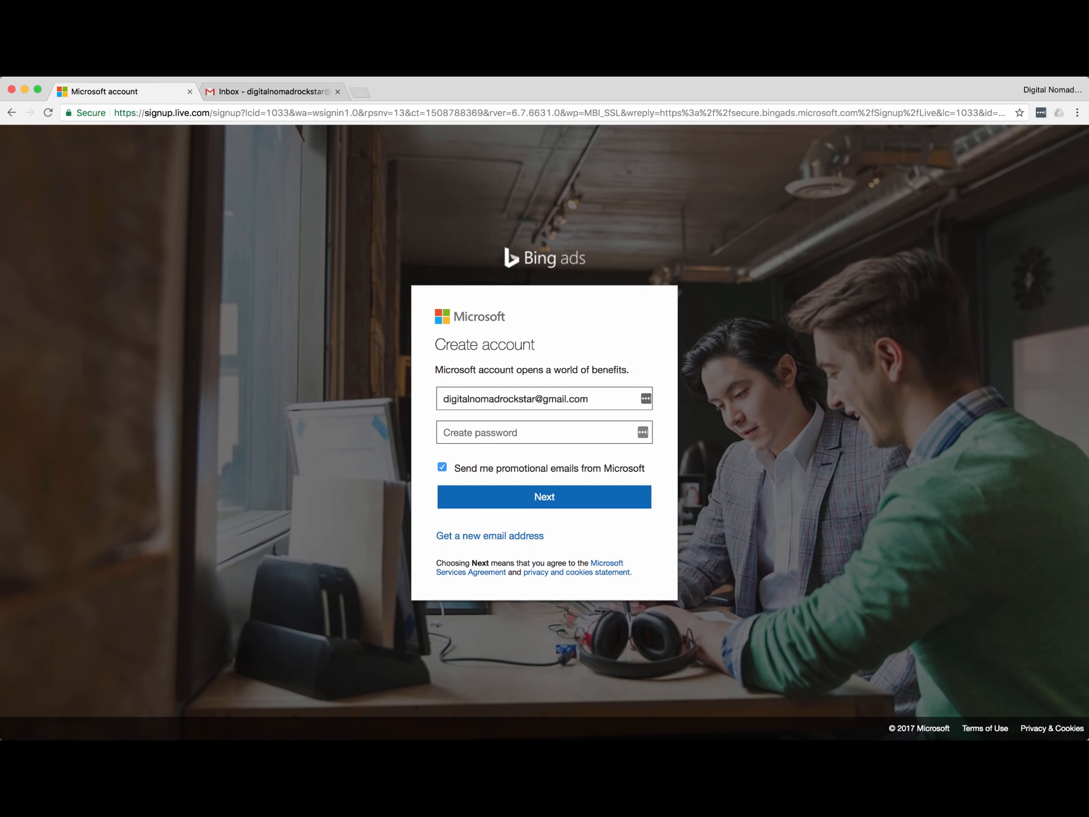
# Set the account password, opt out of Microsoft promotional emails, and decline saving the password.
pyautogui.click(546, 431)
pyautogui.write('••••••••••••••••')
pyautogui.click(442, 468)
pyautogui.click(546, 498)
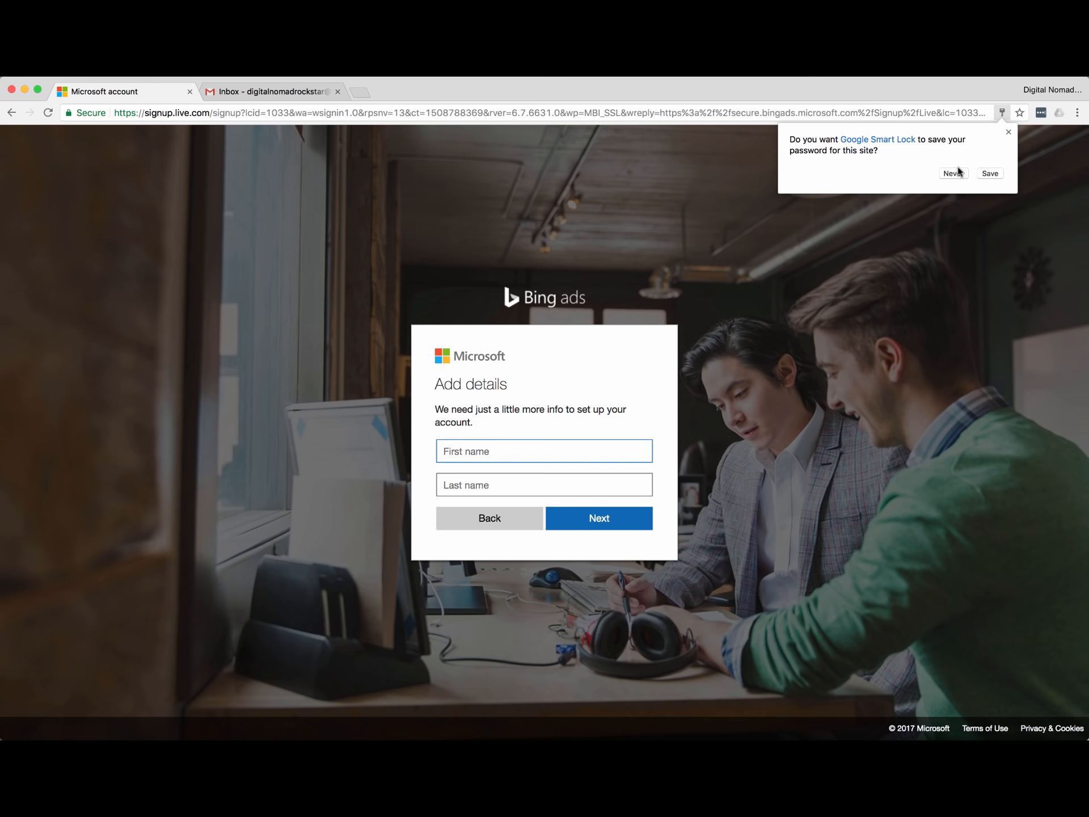
pyautogui.click(990, 173)
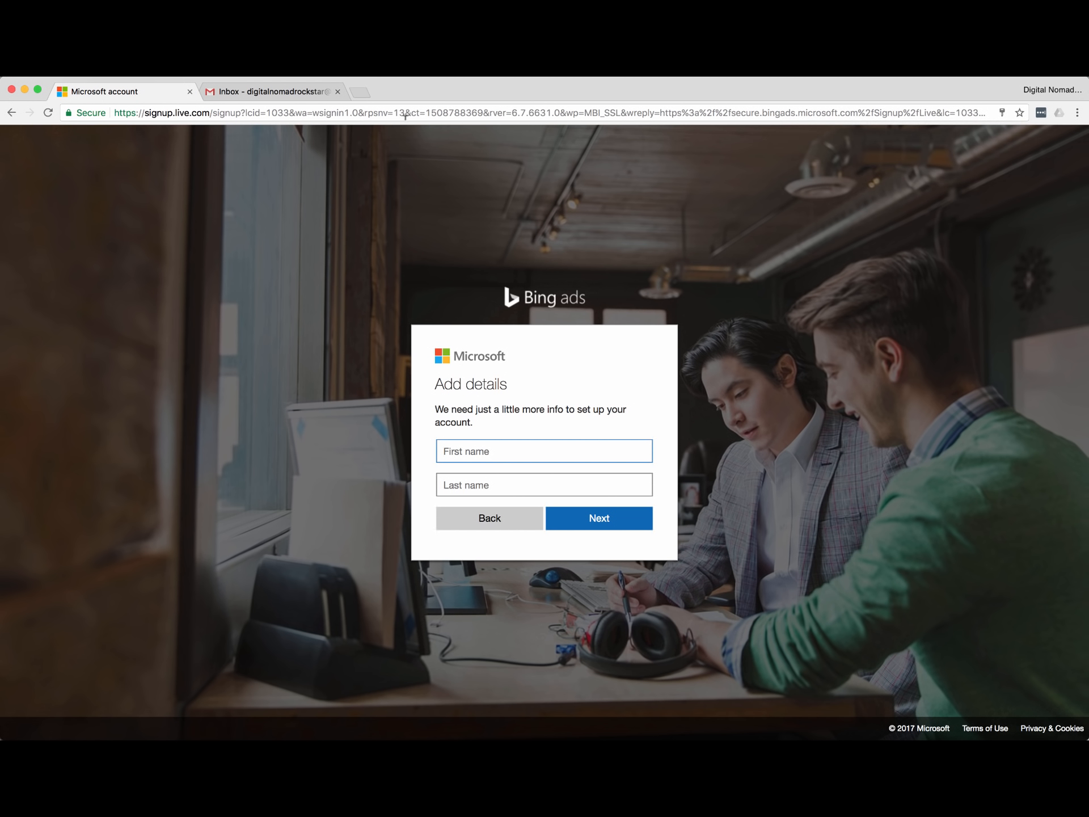
pyautogui.click(485, 78)
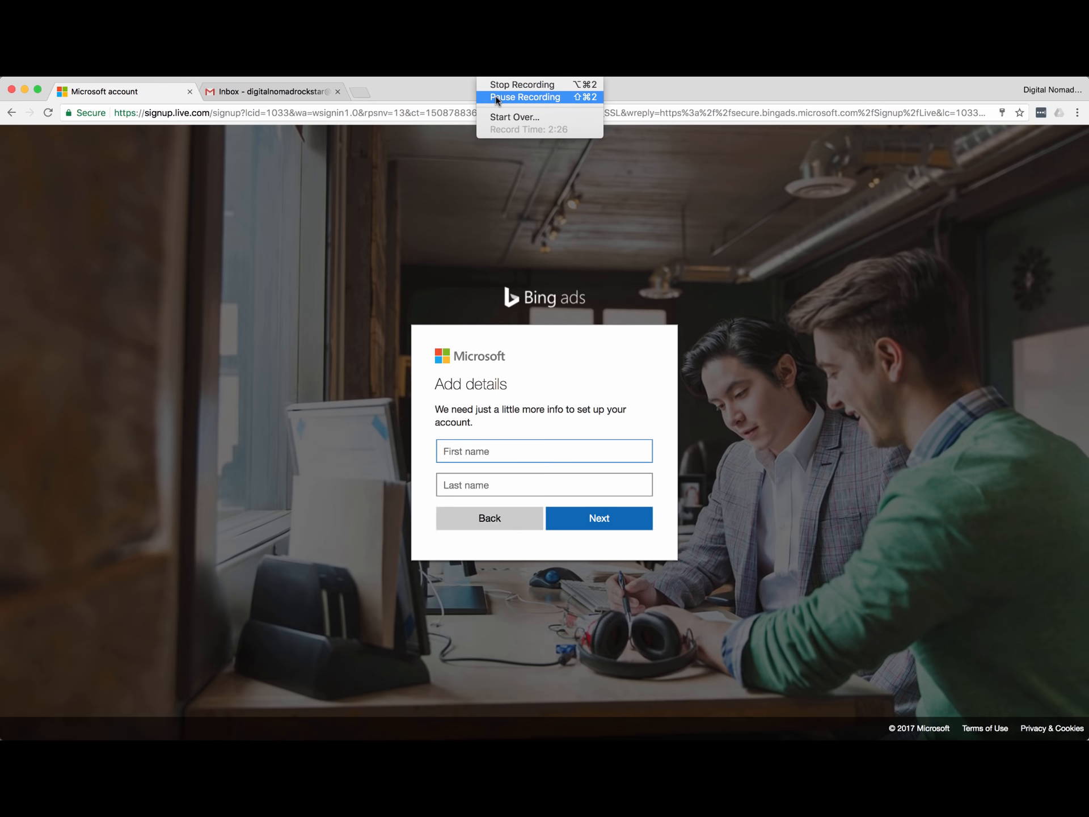
pyautogui.click(496, 98)
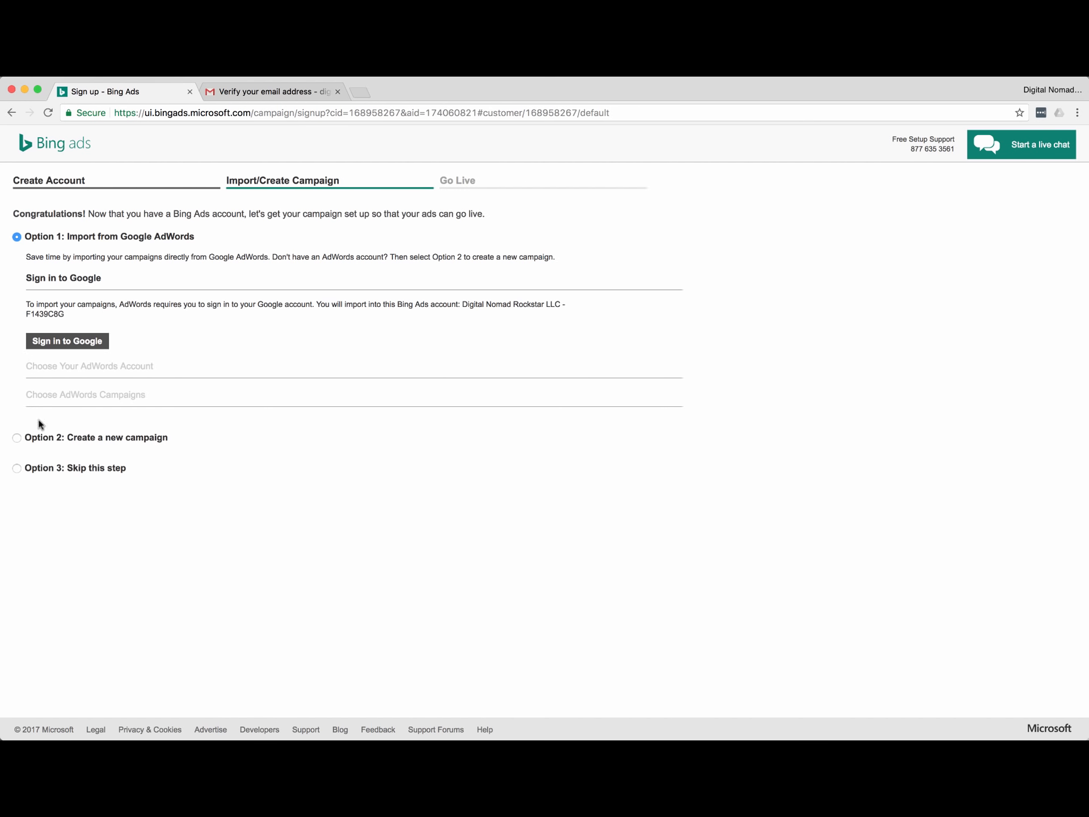
# Choose 'Option 2: Create a new campaign' to bring up the campaign settings form.
pyautogui.click(17, 437)
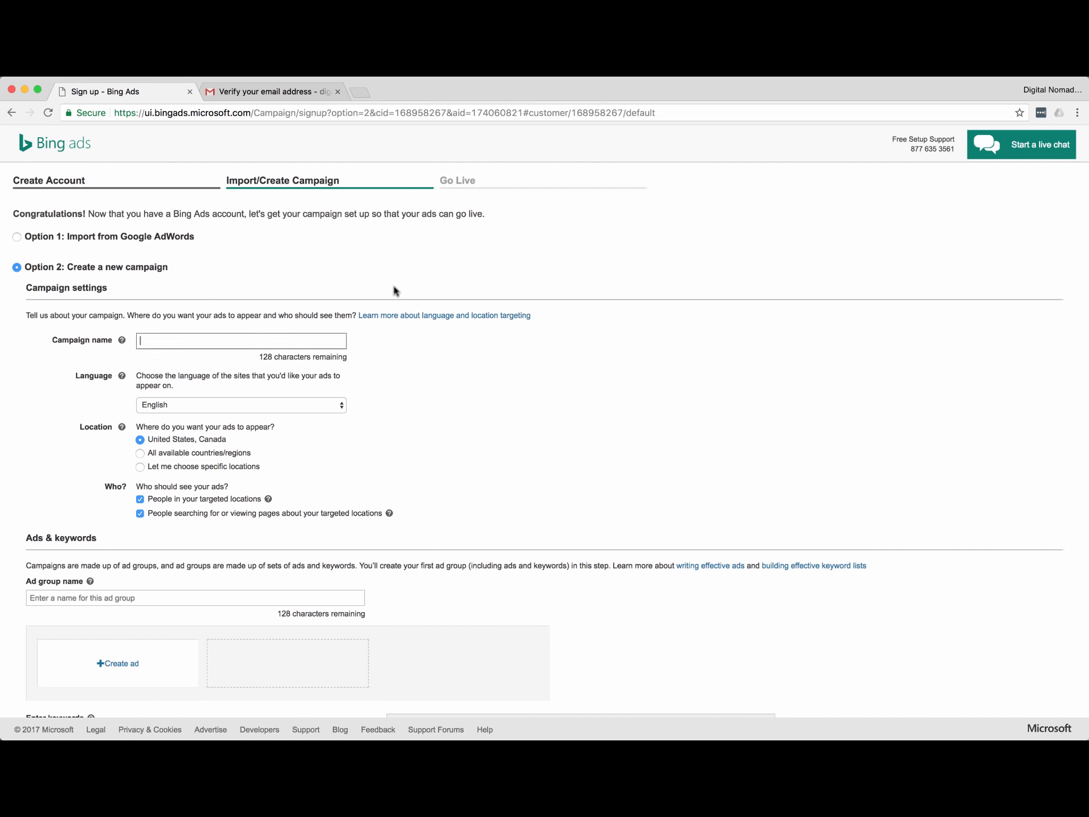
# Enter 'Digital Nomad Rockstar - US' as the campaign name.
pyautogui.scroll(-3, 235, 321)
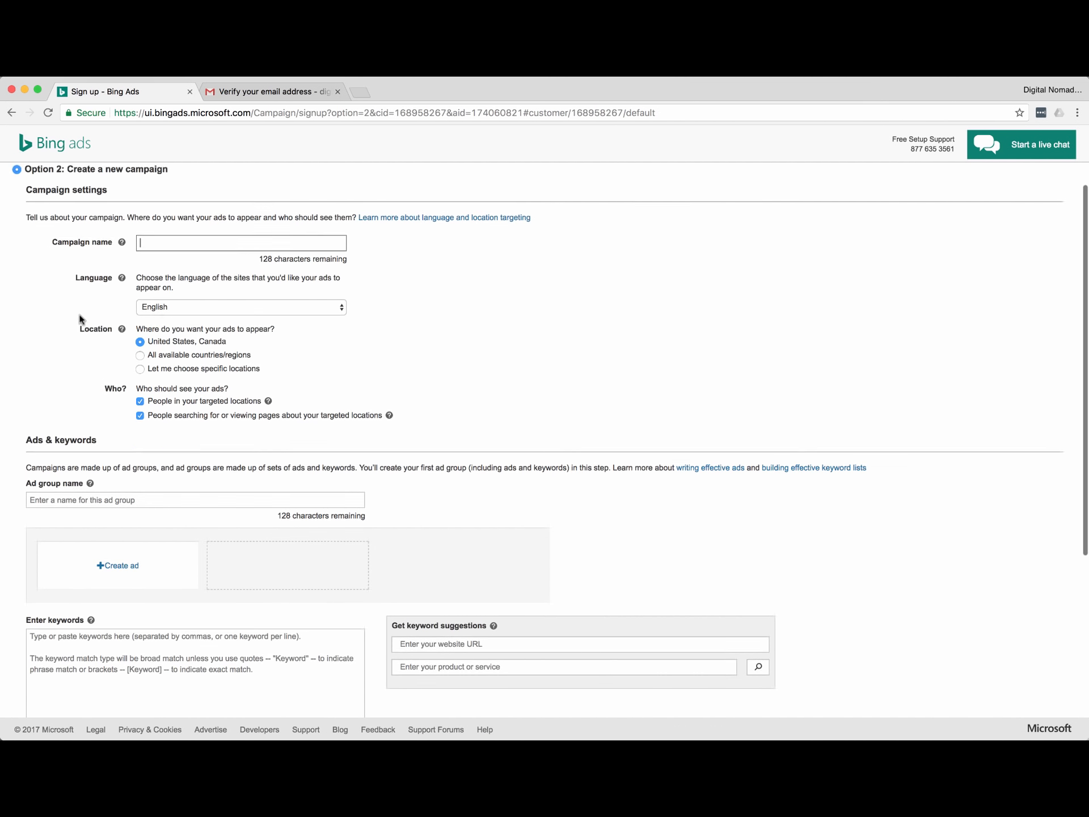
pyautogui.scroll(3, 81, 320)
pyautogui.scroll(-3, 35, 354)
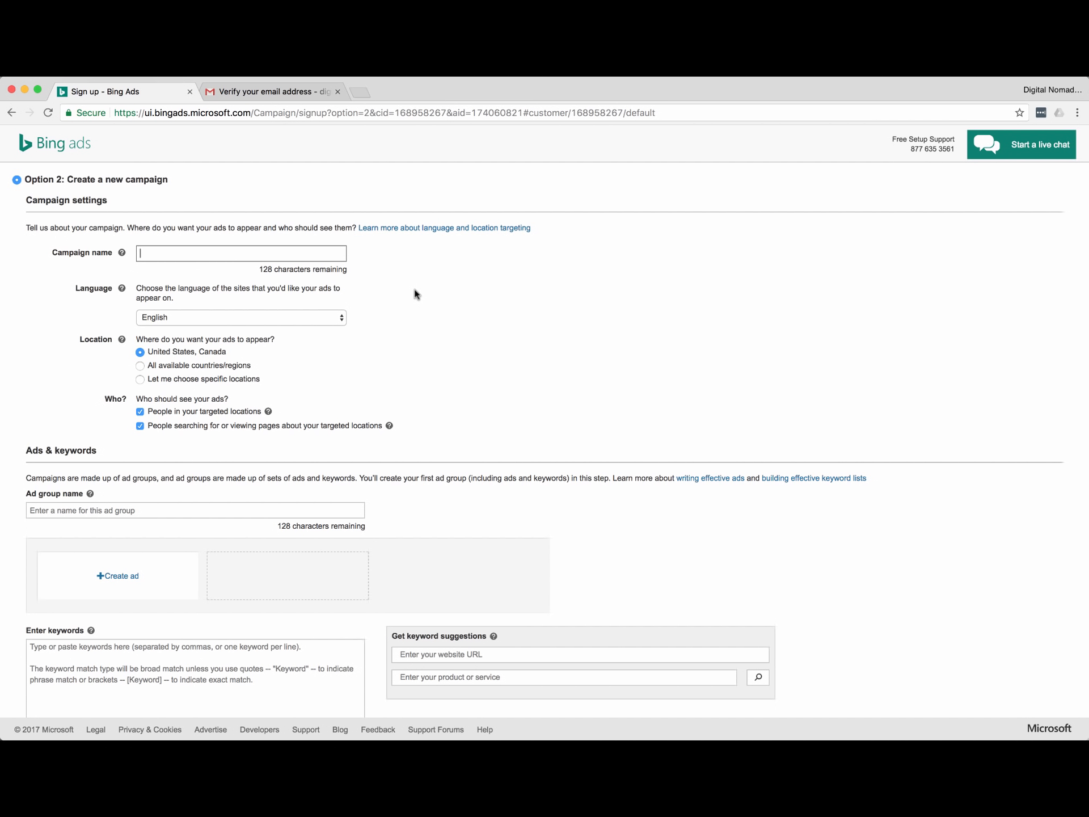
pyautogui.write('Digital Nomad Rockstar - US')
pyautogui.scroll(-3, 125, 350)
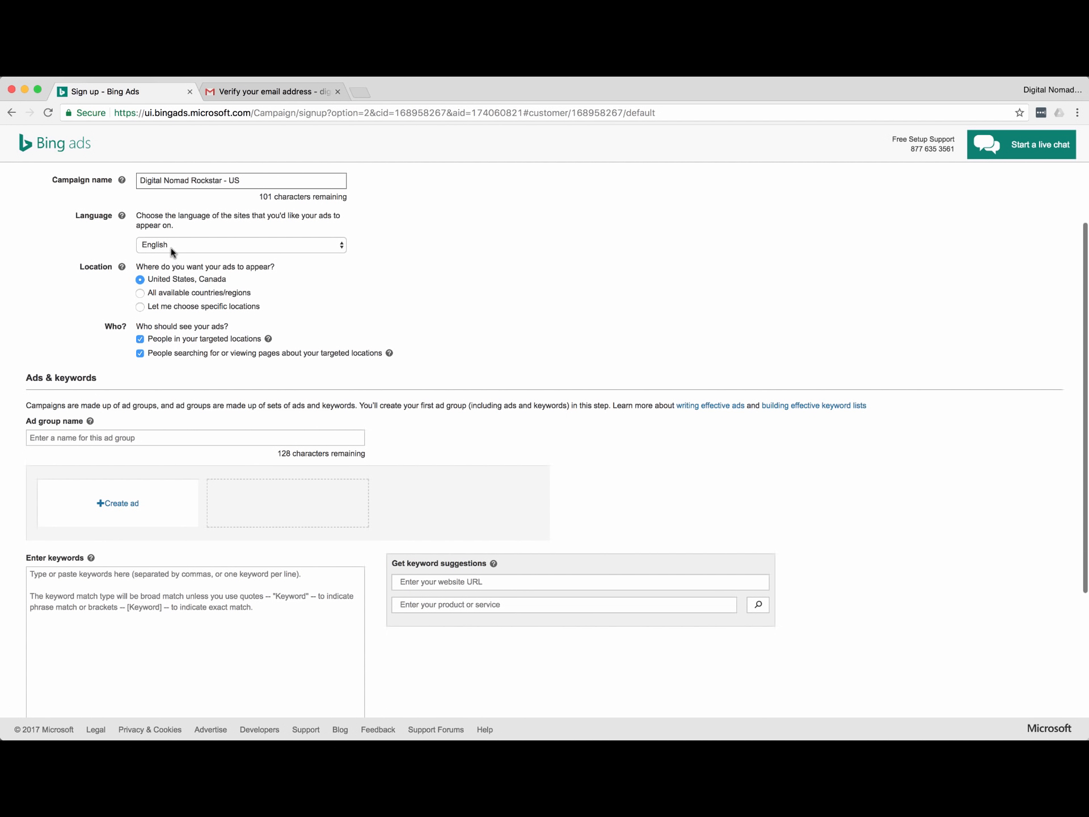
# Switch to specific locations, search 'united states', and target only the United States.
pyautogui.click(140, 293)
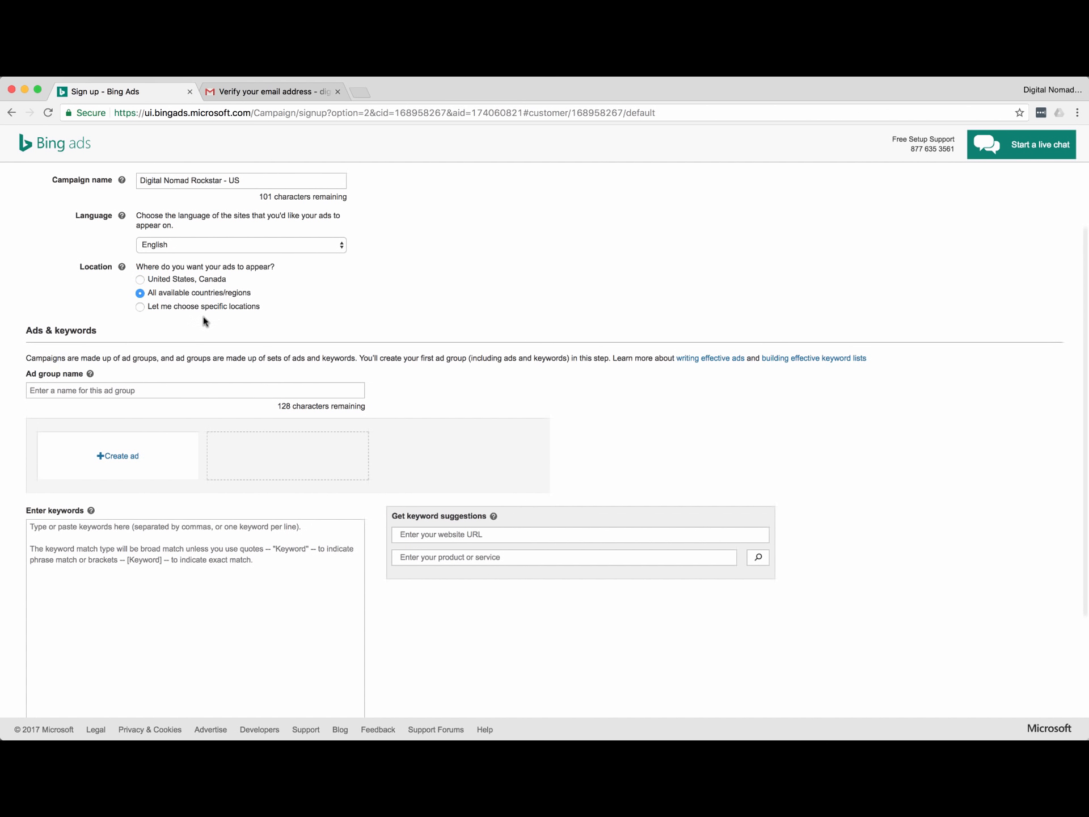
pyautogui.click(140, 307)
pyautogui.click(170, 332)
pyautogui.write('un ite')
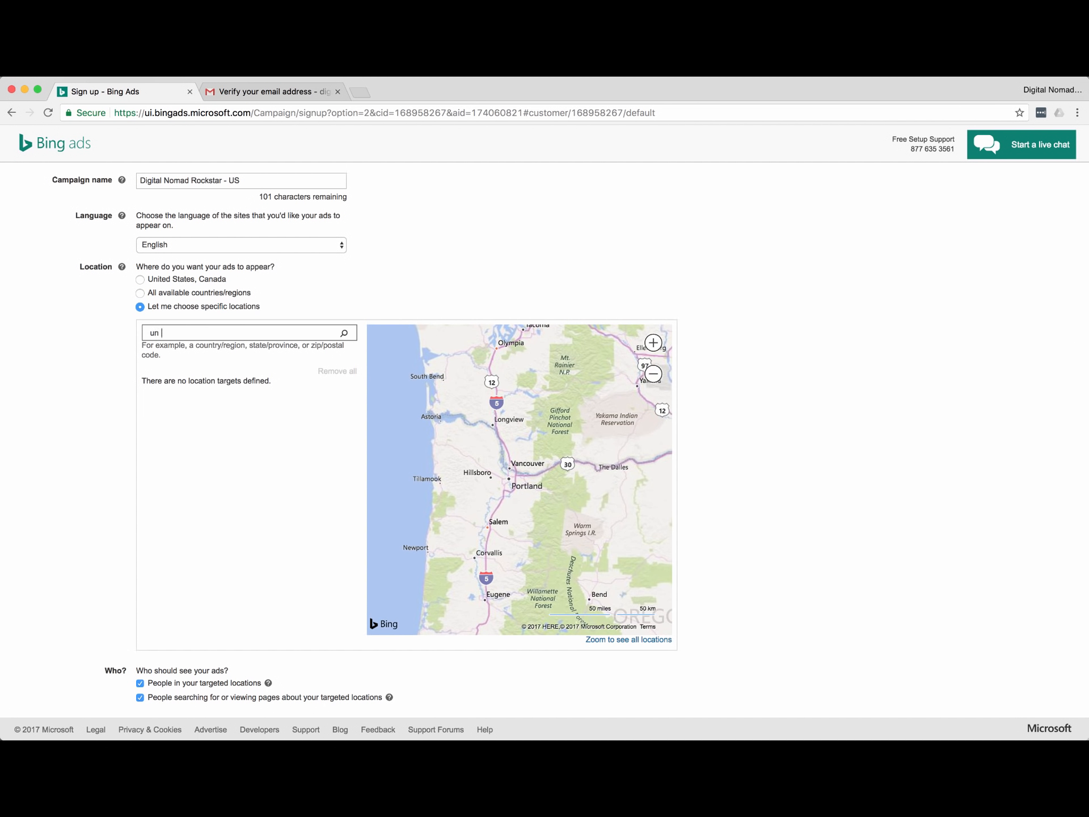
pyautogui.press('BackSpace')
pyautogui.press('BackSpace')
pyautogui.press('BackSpace')
pyautogui.press('BackSpace')
pyautogui.write('ited u')
pyautogui.write('nti')
pyautogui.write('ited')
pyautogui.press('BackSpace')
pyautogui.press('BackSpace')
pyautogui.press('BackSpace')
pyautogui.press('BackSpace')
pyautogui.write('states')
pyautogui.click(344, 333)
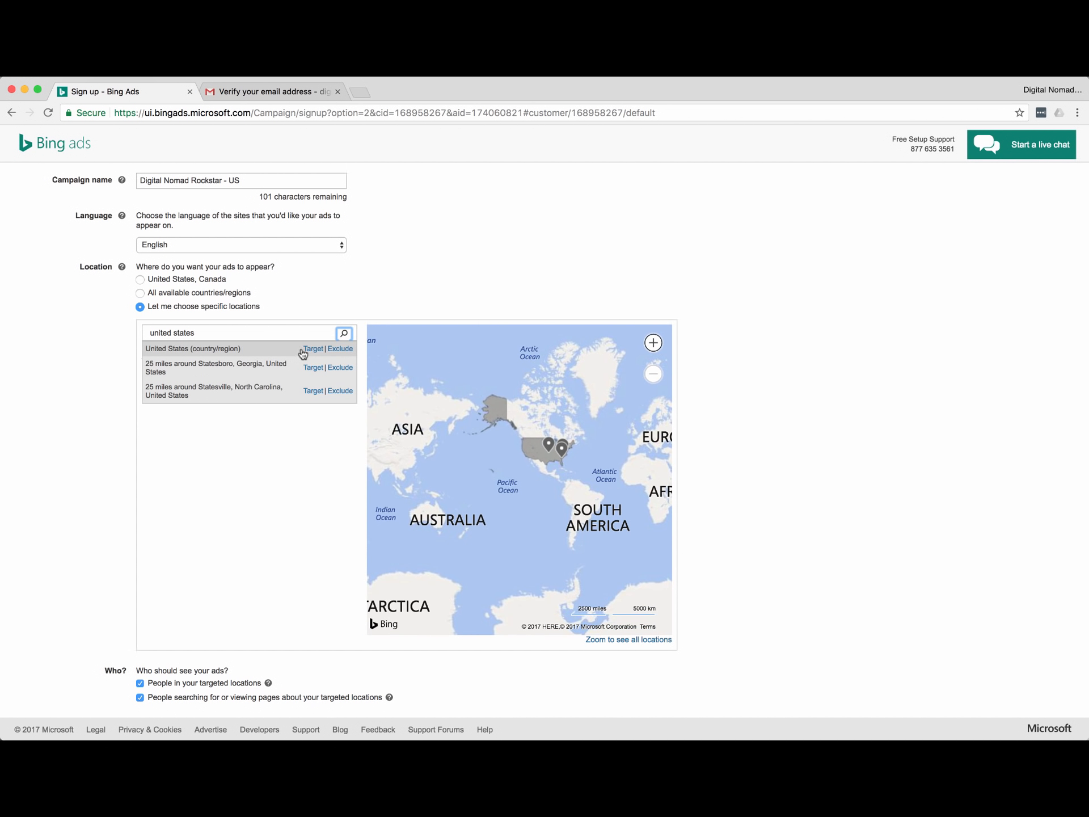
pyautogui.click(313, 348)
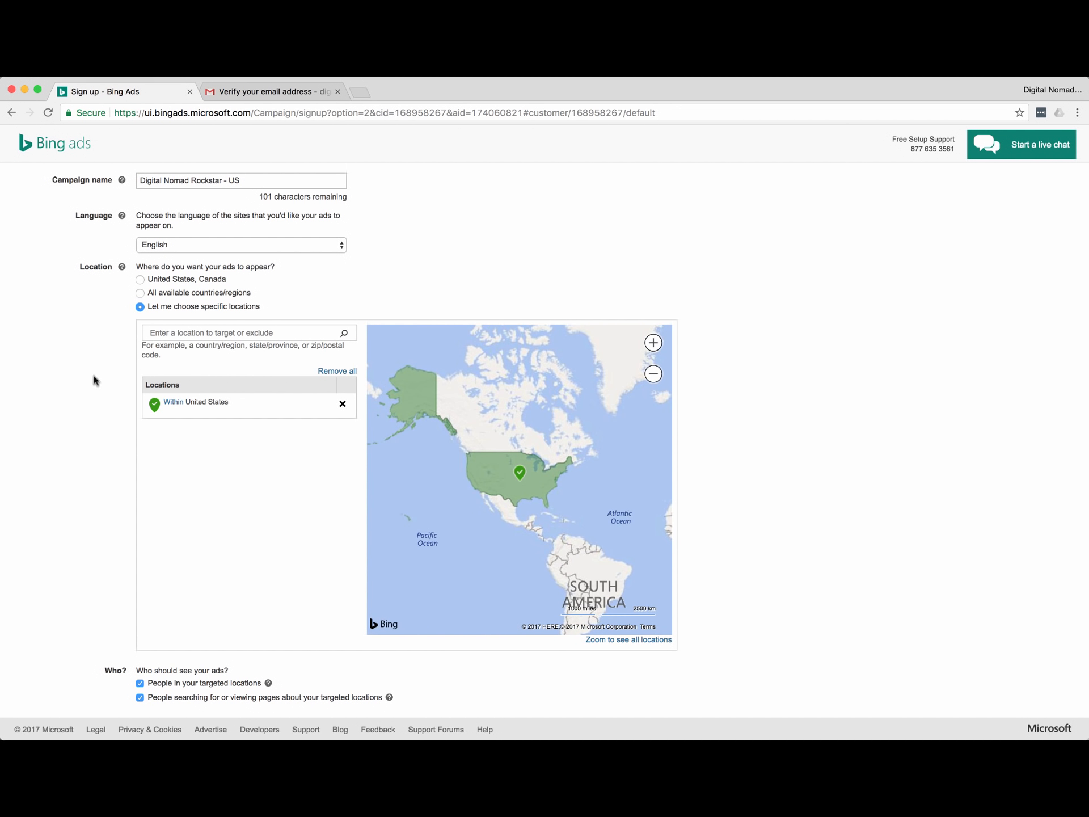
pyautogui.scroll(-2, 97, 380)
pyautogui.scroll(-10, 94, 404)
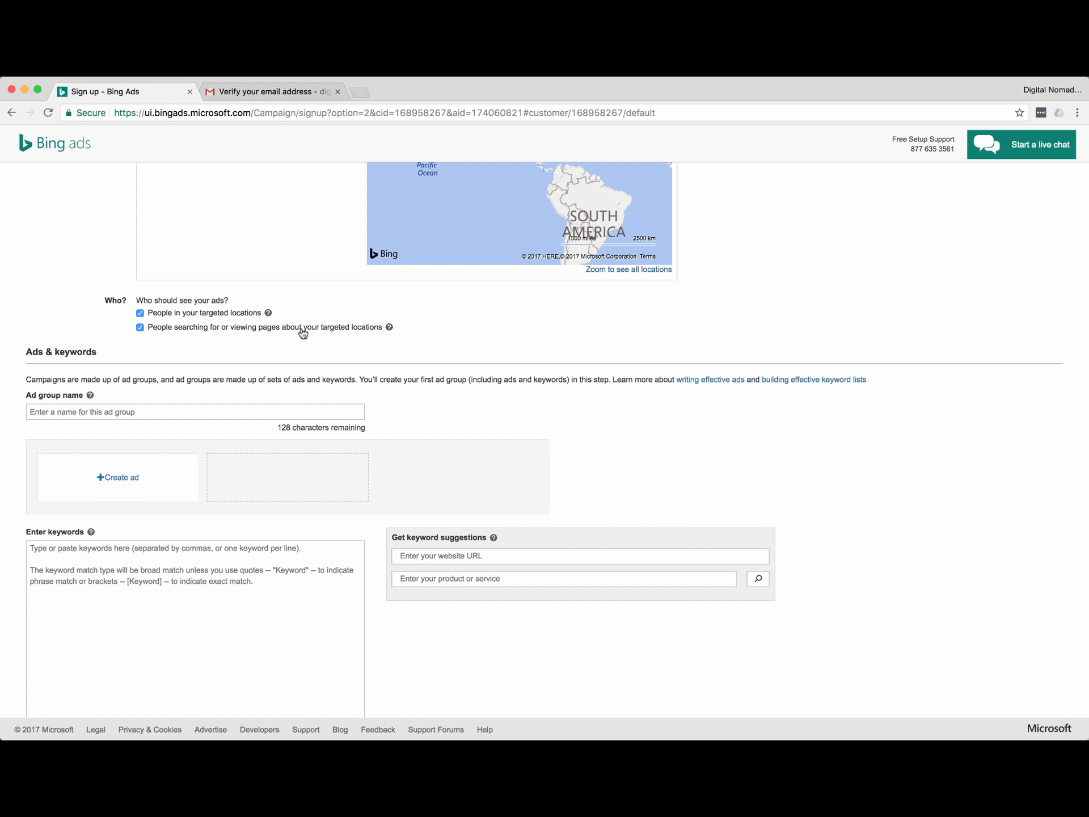
# Uncheck targeting of people searching for or viewing pages about the targeted locations.
pyautogui.click(141, 329)
pyautogui.scroll(1, 75, 312)
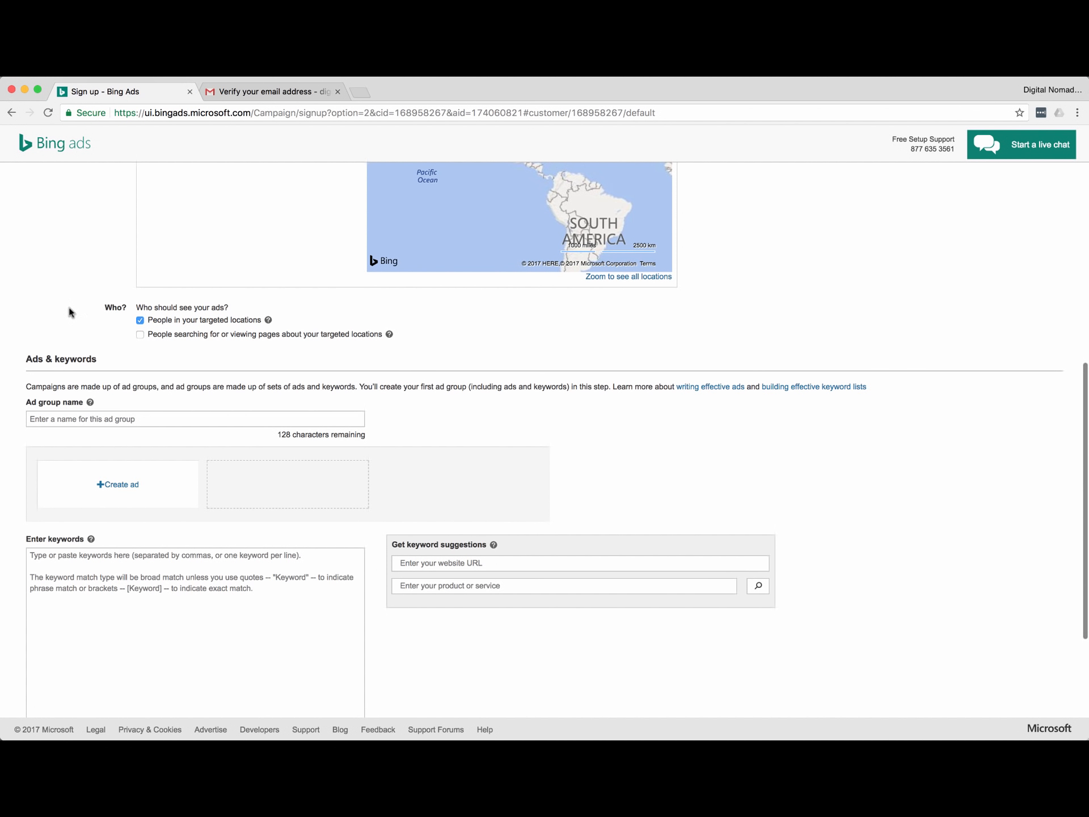
pyautogui.scroll(1, 60, 300)
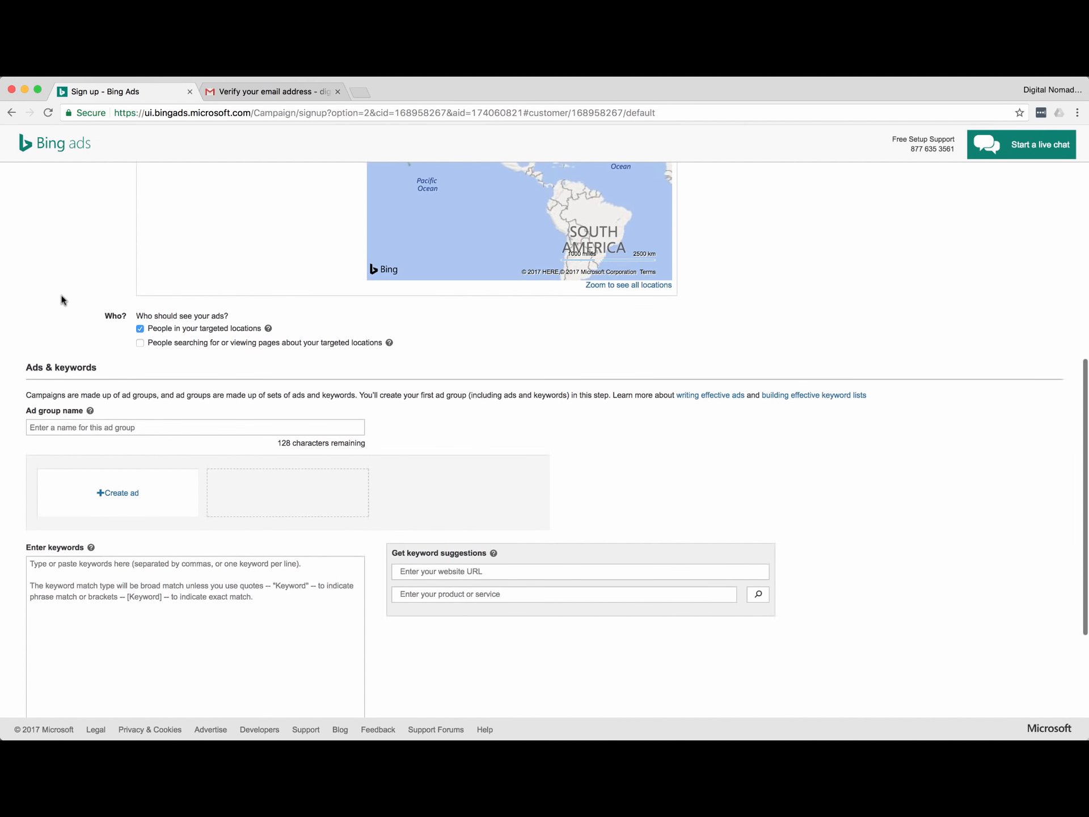
pyautogui.scroll(-2, 59, 317)
pyautogui.scroll(-1, 59, 317)
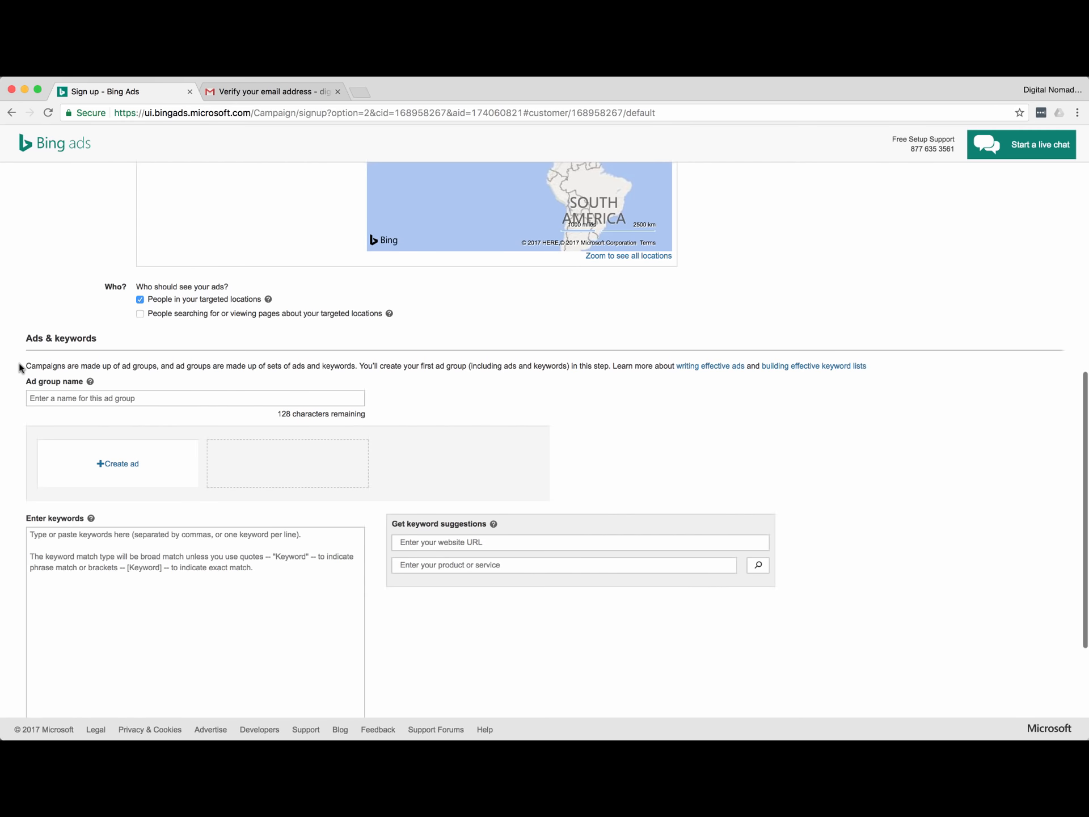
pyautogui.scroll(-2, 20, 368)
pyautogui.scroll(-1, 5, 380)
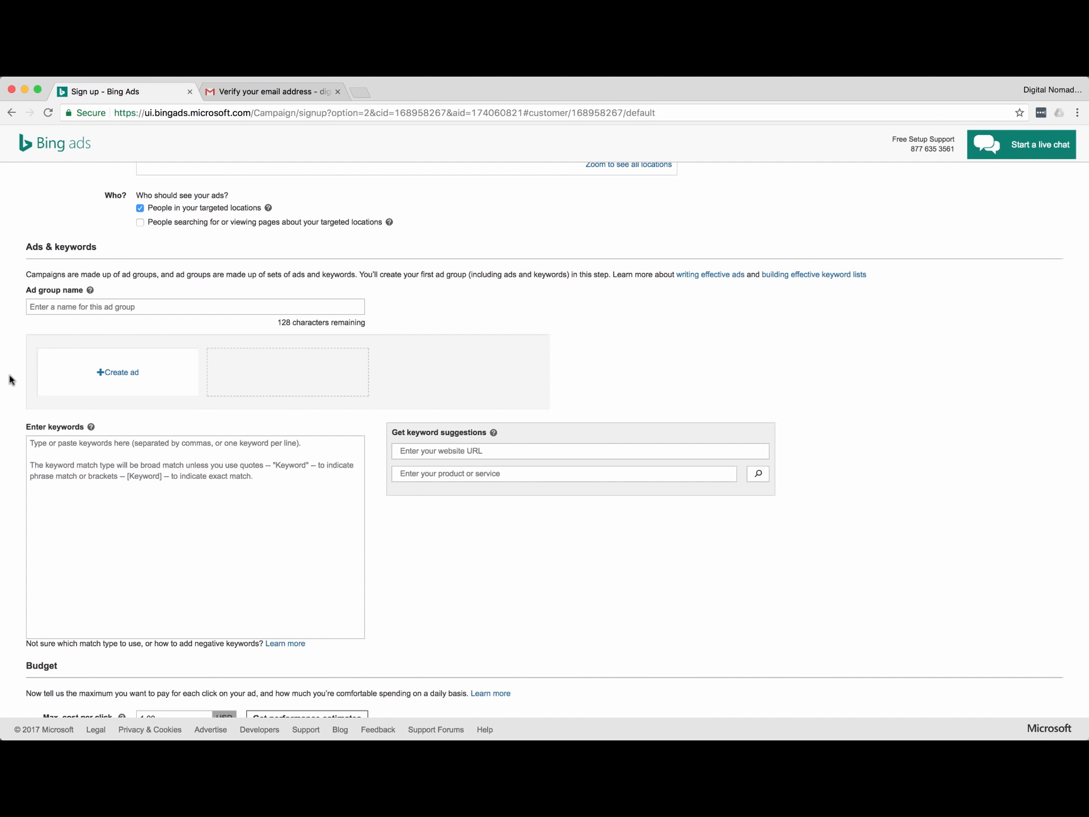
pyautogui.scroll(-1, 10, 329)
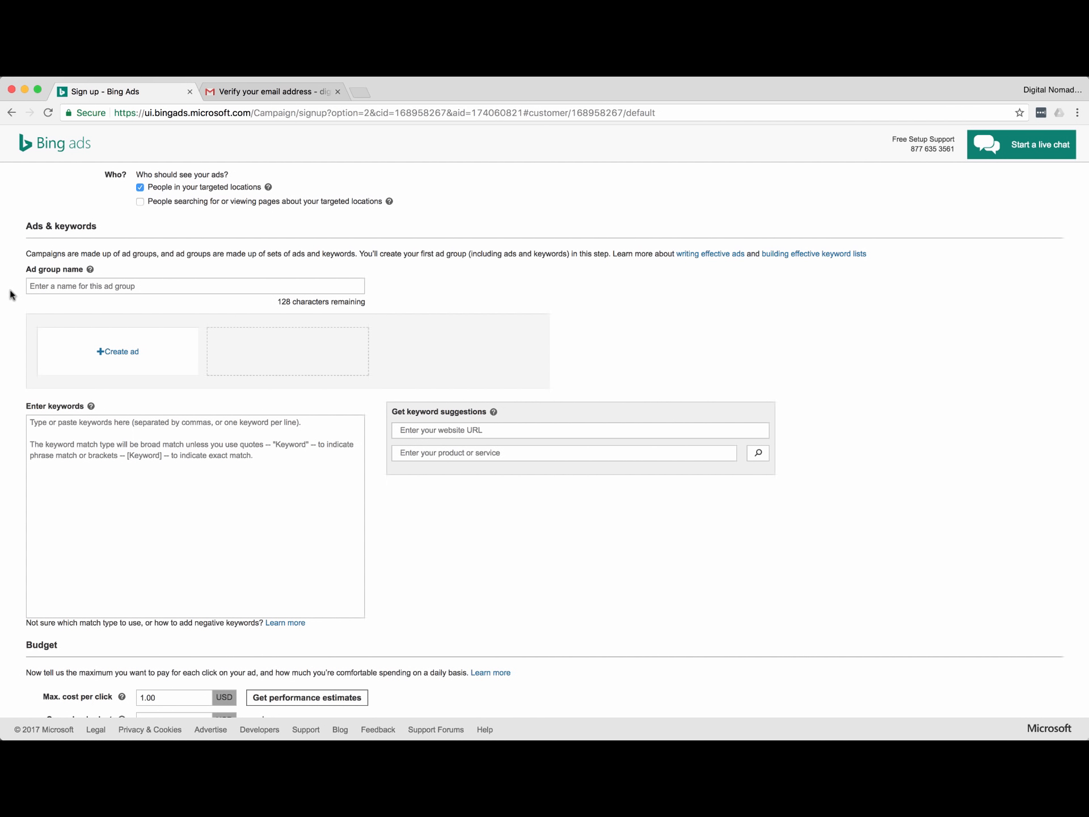
pyautogui.click(95, 286)
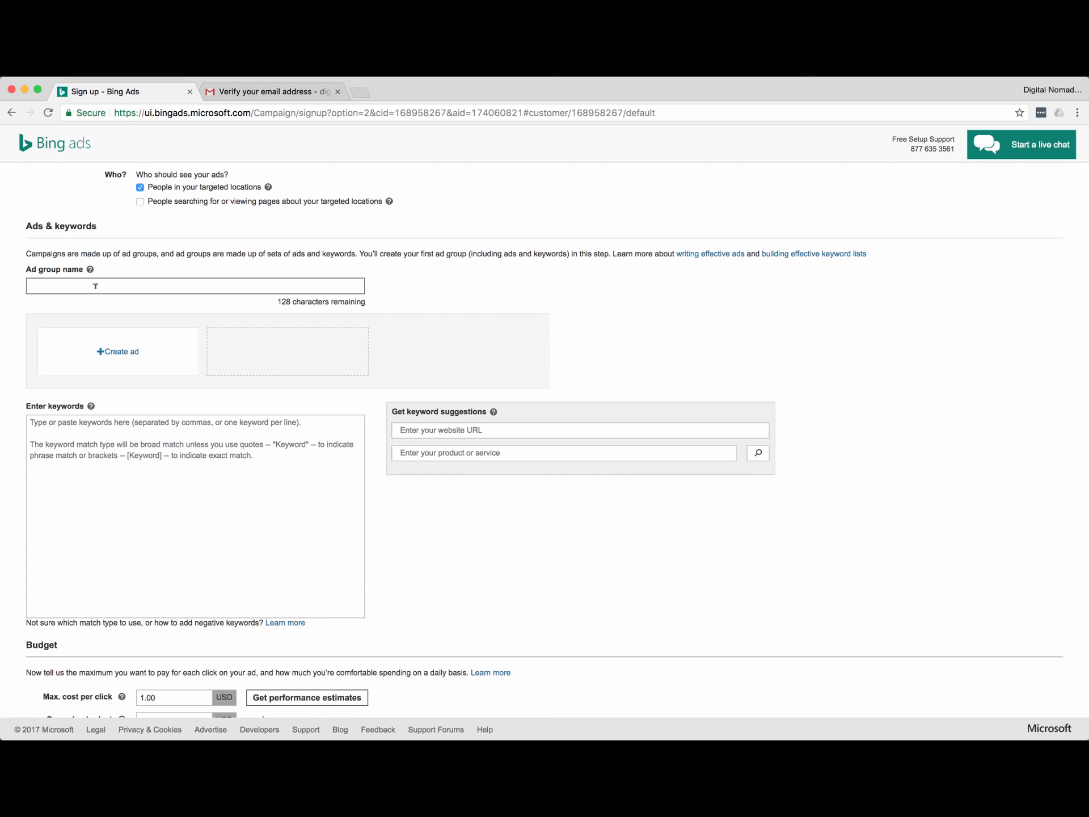
# Enter 'Digital Nomad General - BING' as the ad group name and begin a new ad.
pyautogui.write('Digital Nomad General - BING')
pyautogui.scroll(-1, 15, 307)
pyautogui.scroll(-2, 14, 306)
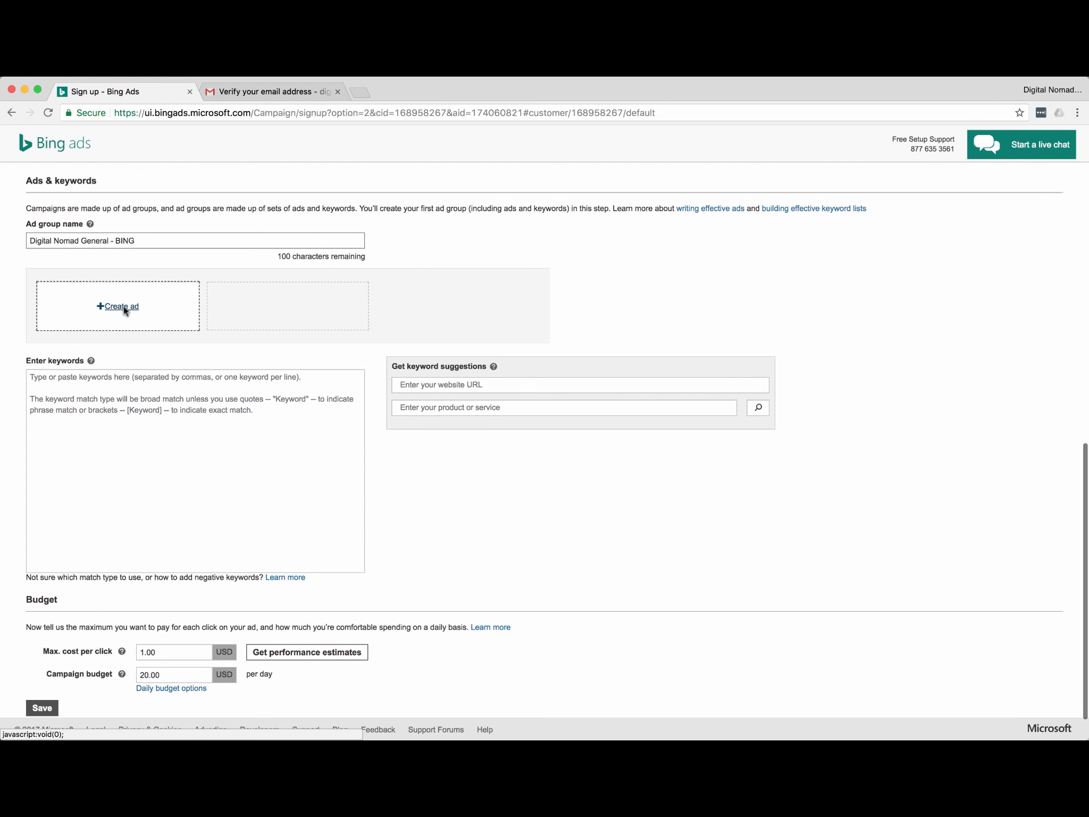
pyautogui.click(117, 305)
pyautogui.click(389, 359)
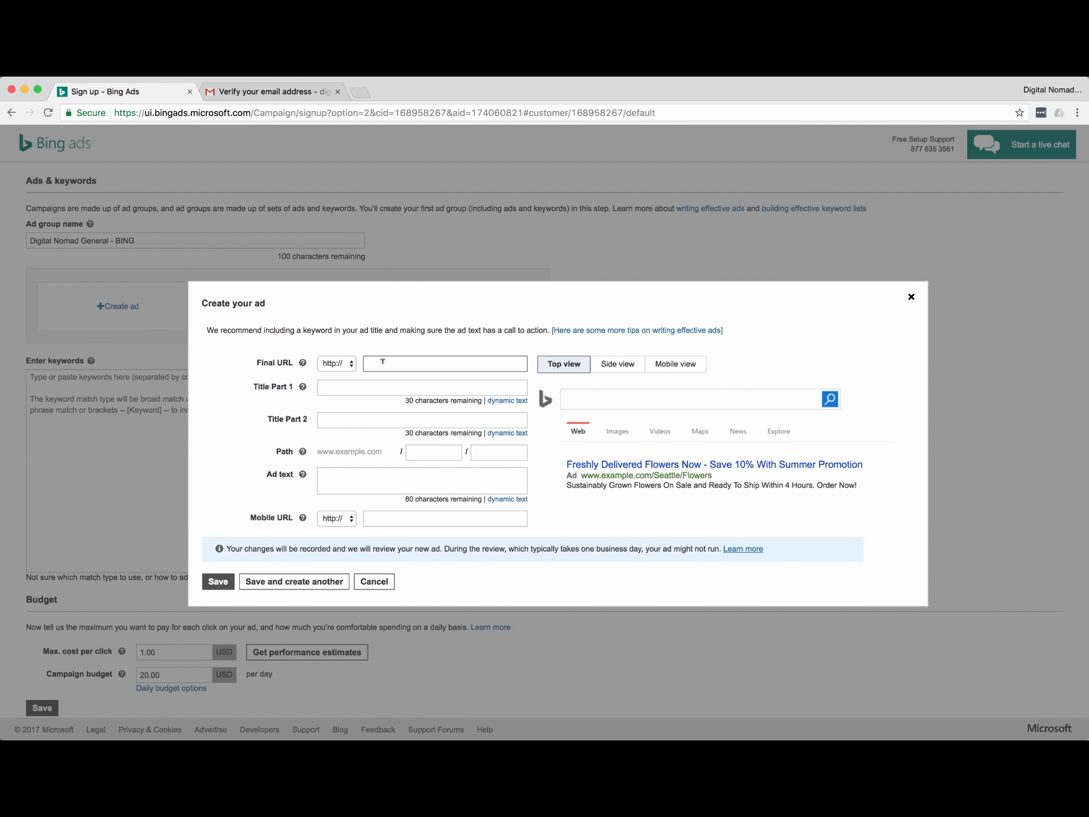
pyautogui.write('digitalnomadrockstar.co')
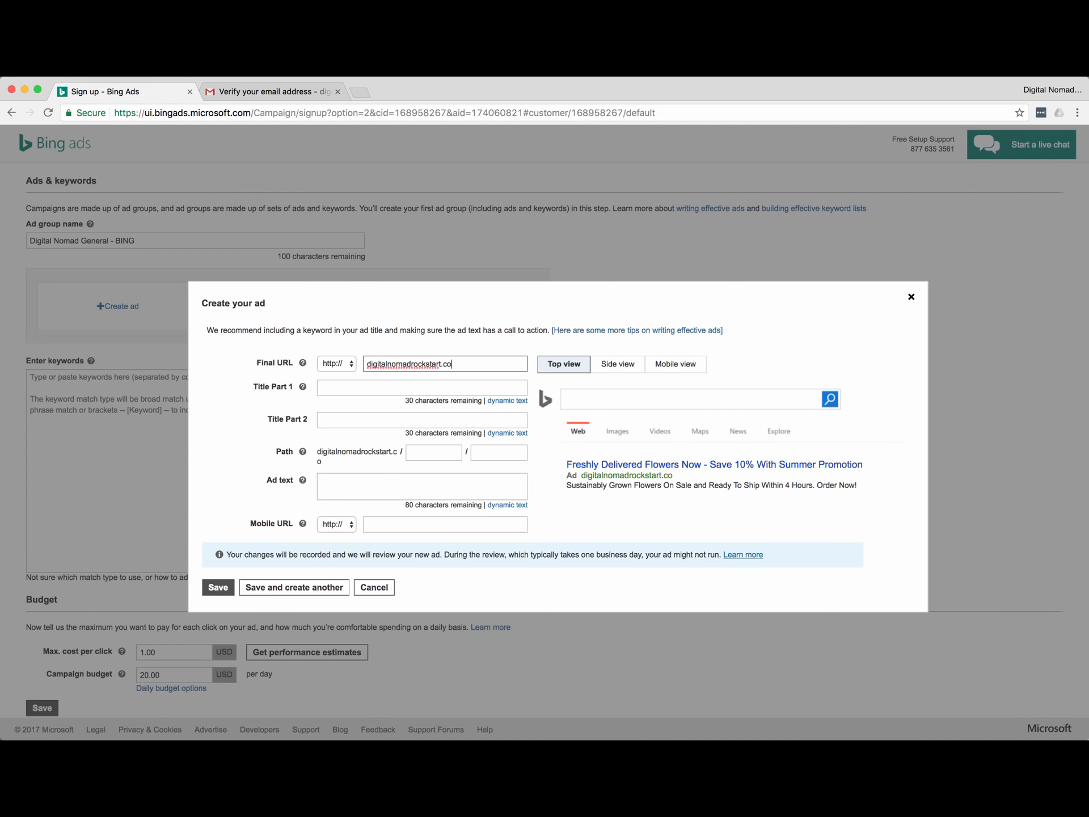
pyautogui.write('m')
pyautogui.click(370, 387)
pyautogui.click(367, 364)
pyautogui.write('www.')
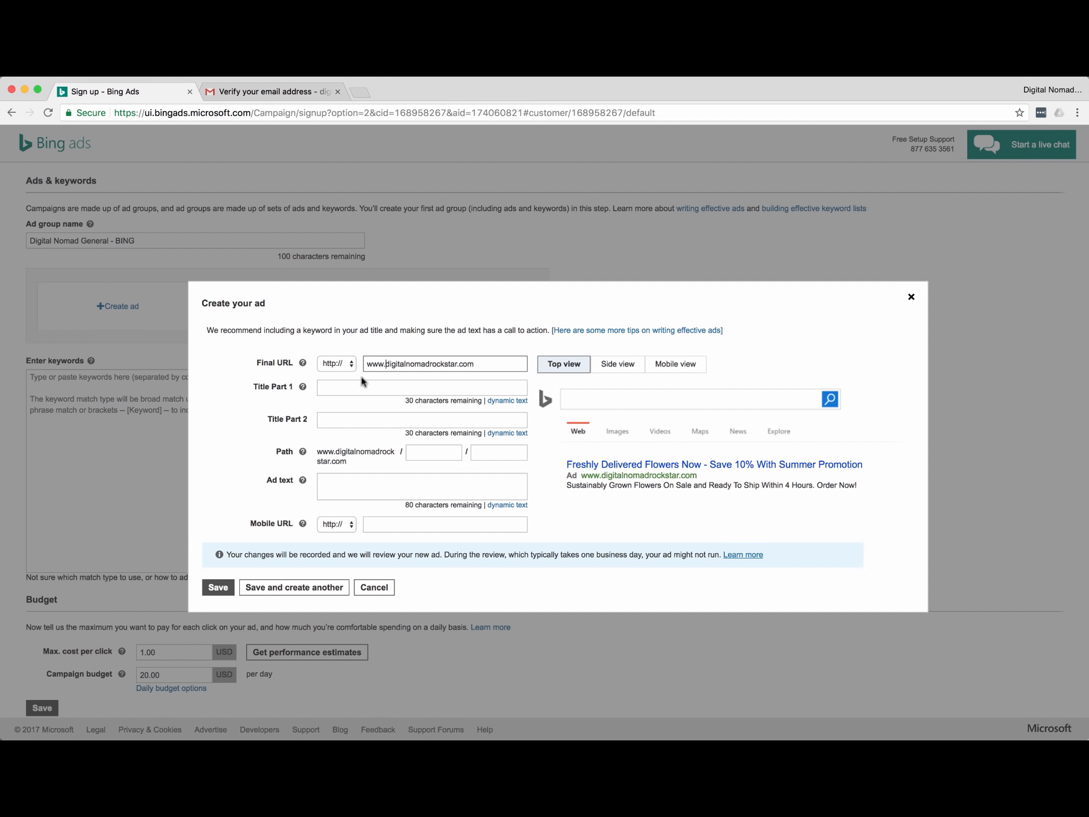
# Write the titles 'Learn about digital marketing' and 'Marketing for digital nomads'.
pyautogui.click(358, 386)
pyautogui.write('Lea')
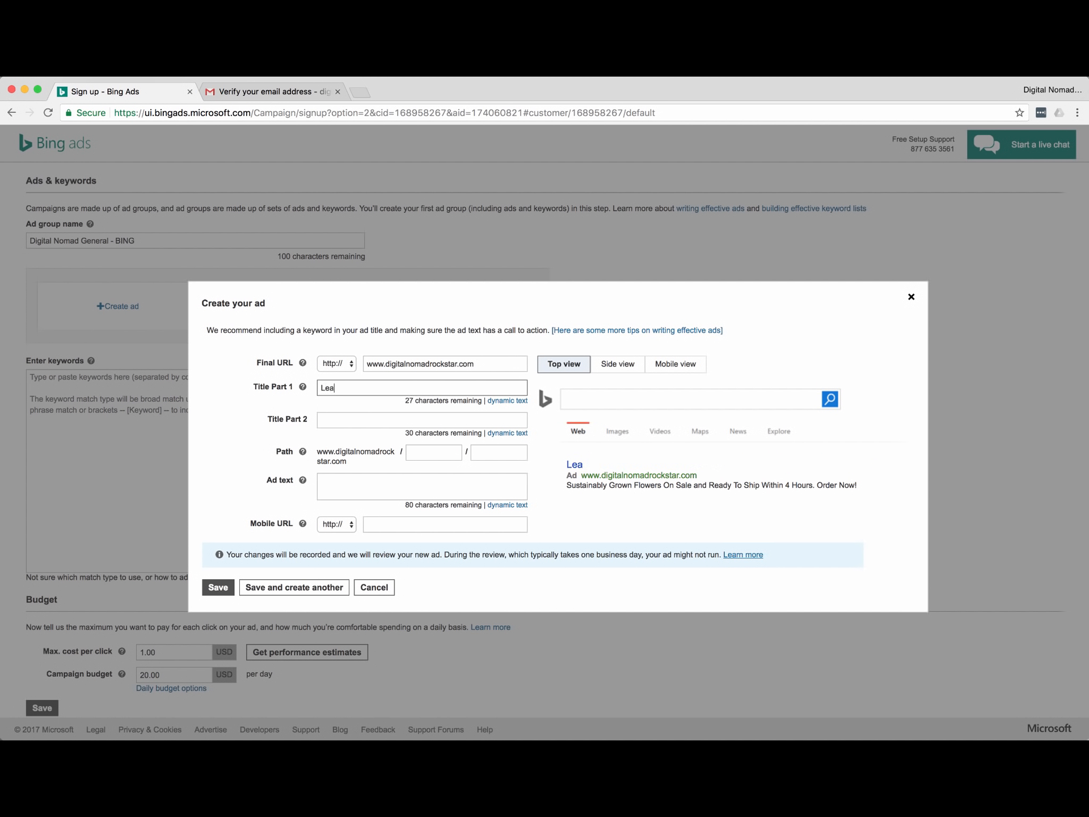
pyautogui.write('rn about digital marketing')
pyautogui.press('Tab')
pyautogui.press('Tab')
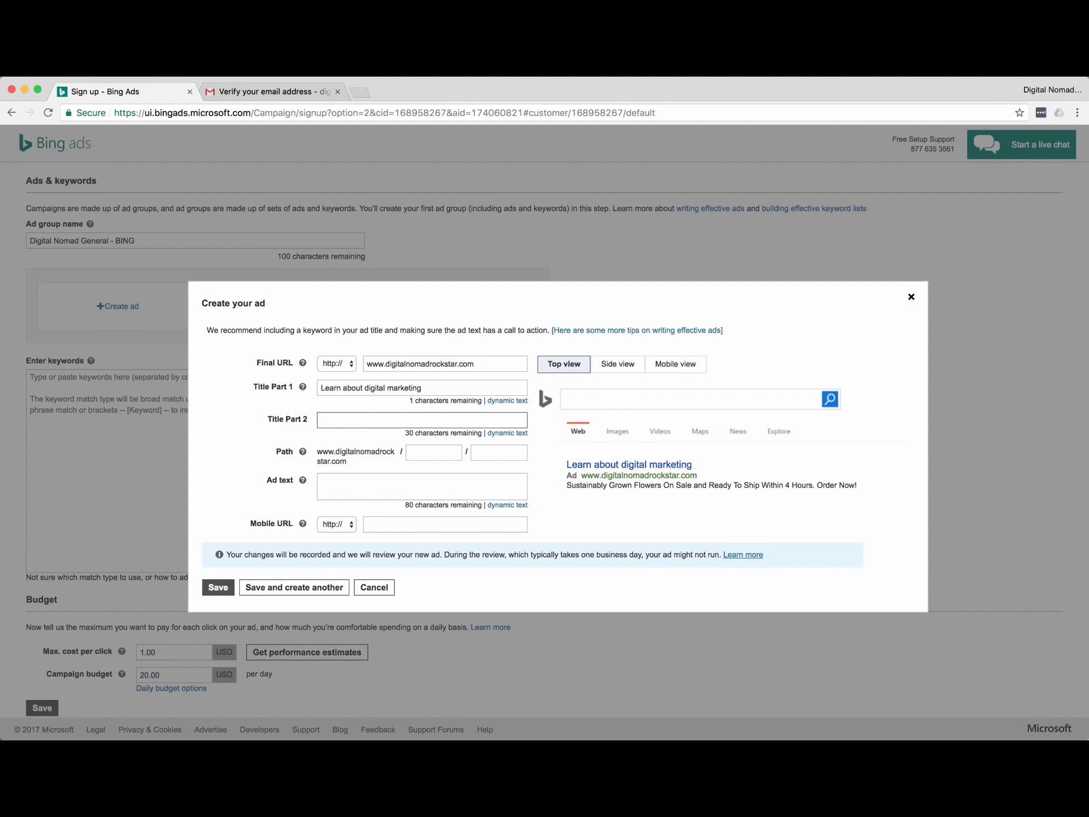
pyautogui.write('discover how cool digital n')
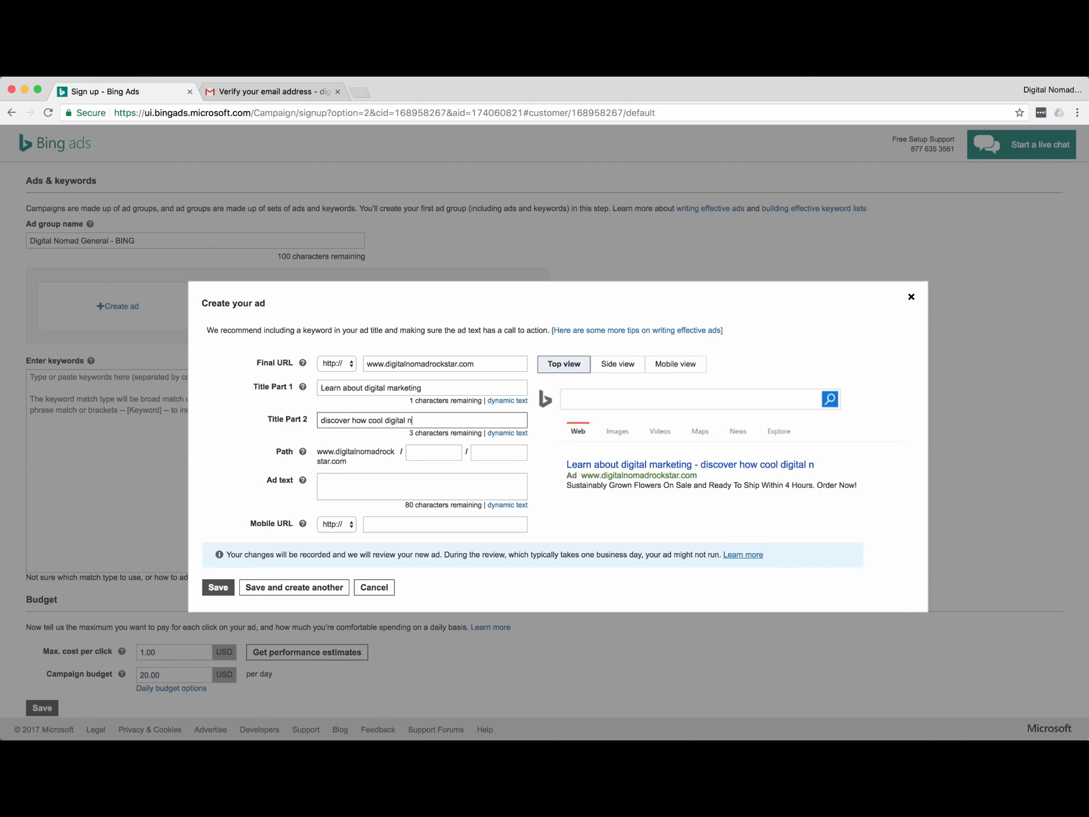
pyautogui.write('arke')
pyautogui.press('BackSpace')
pyautogui.press('BackSpace')
pyautogui.press('BackSpace')
pyautogui.press('BackSpace')
pyautogui.press('BackSpace')
pyautogui.write('market')
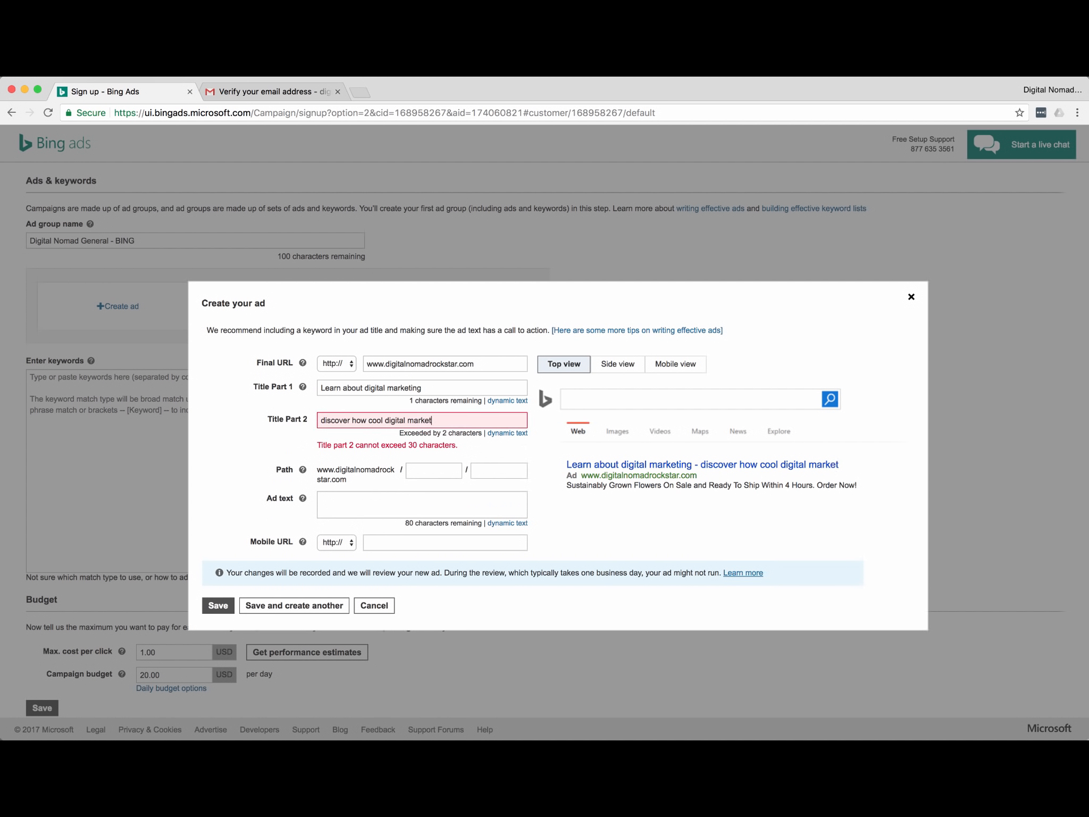
pyautogui.press('BackSpace')
pyautogui.press('BackSpace')
pyautogui.press('BackSpace')
pyautogui.press('BackSpace')
pyautogui.press('BackSpace')
pyautogui.press('BackSpace')
pyautogui.press('BackSpace')
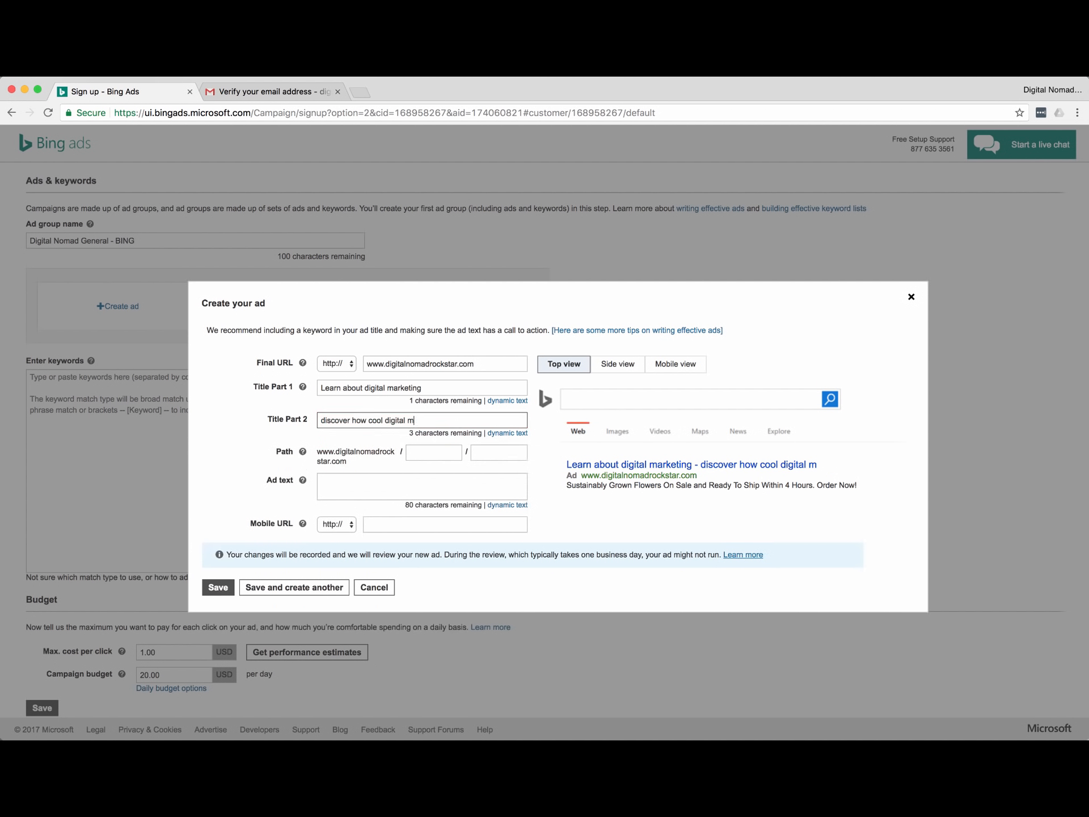
pyautogui.press('super+a')
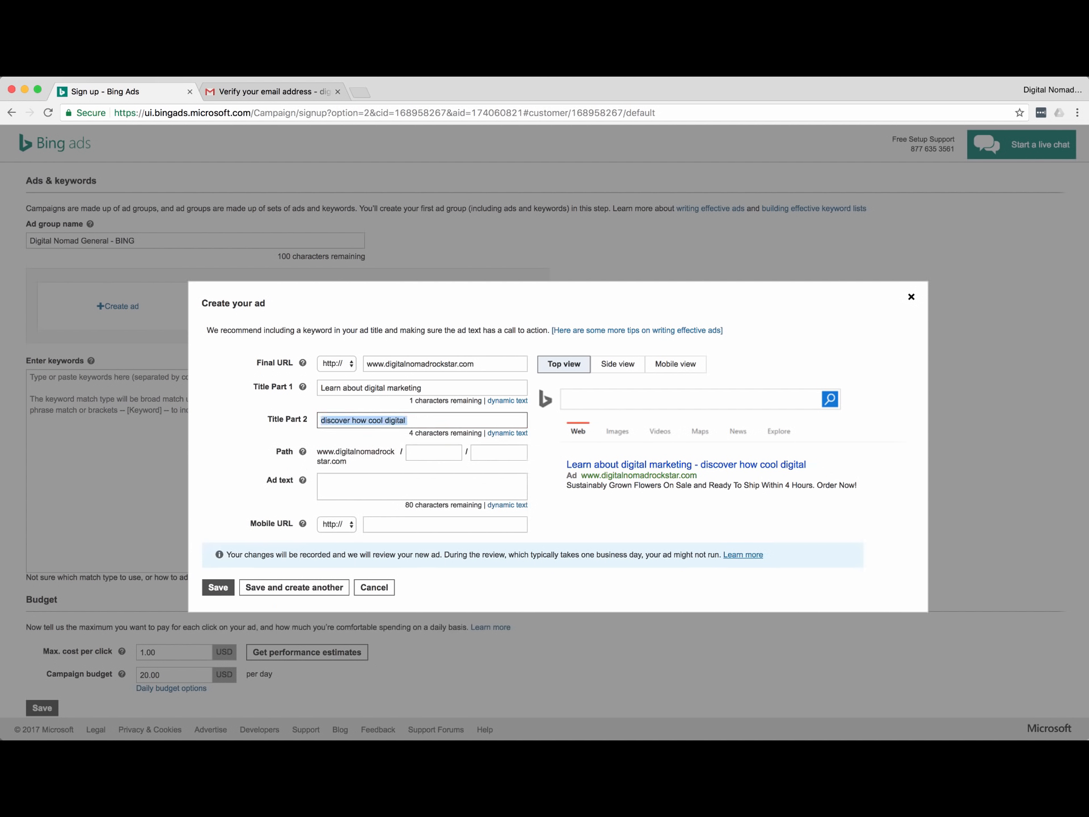
pyautogui.write('Market for')
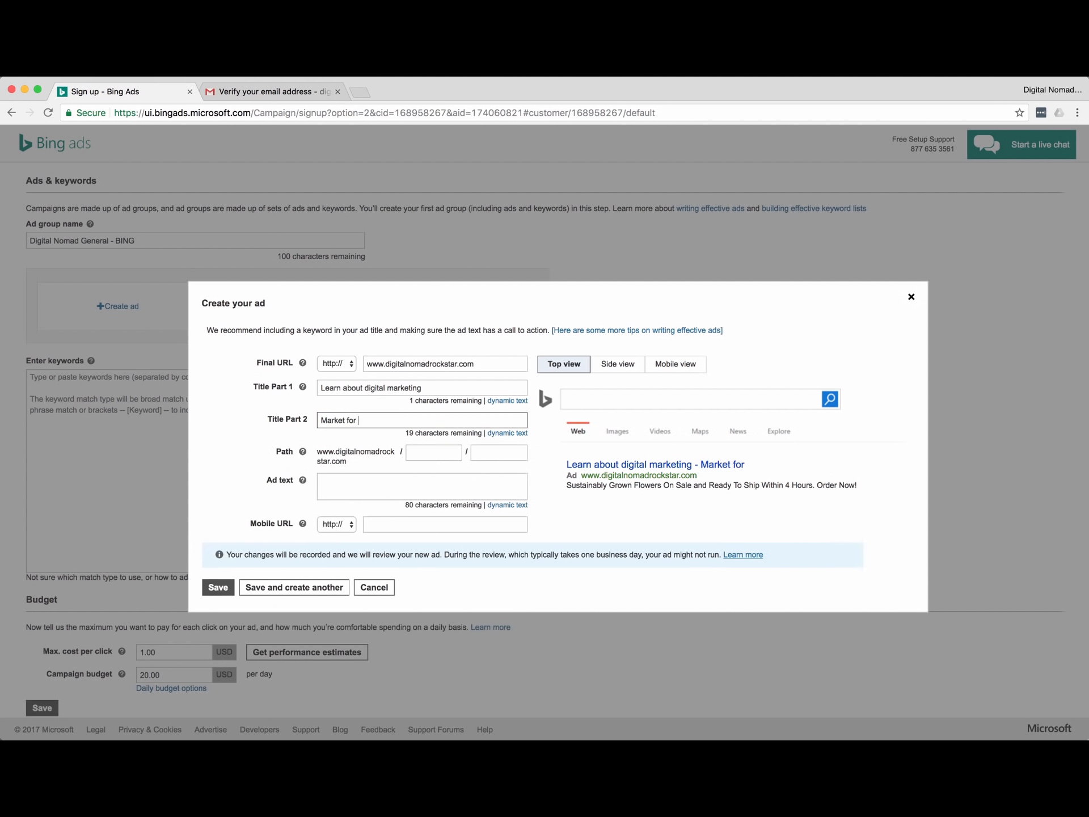
pyautogui.press('BackSpace')
pyautogui.press('BackSpace')
pyautogui.write('ng for digital nomd')
pyautogui.press('BackSpace')
pyautogui.write('ads')
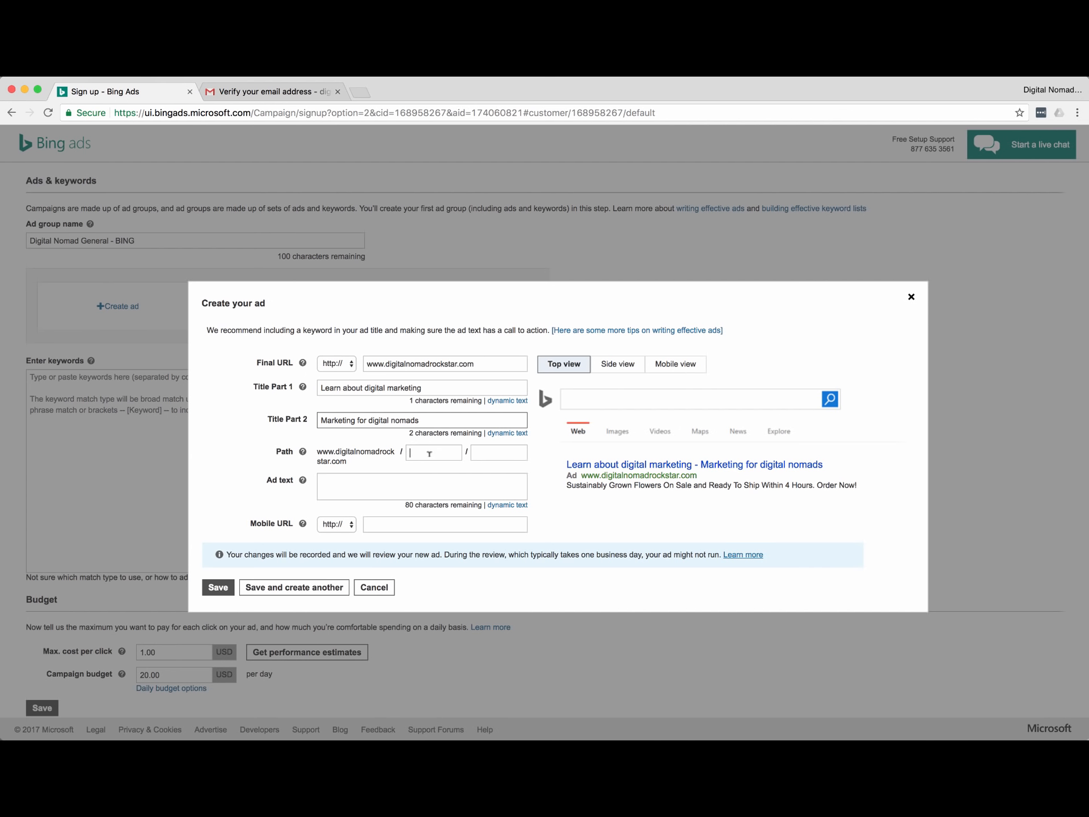
pyautogui.write('digital')
# Set the path to digital/marketing, add ad text 'discover the cool secrets of digital marketing', and save.
pyautogui.press('Tab')
pyautogui.write('market')
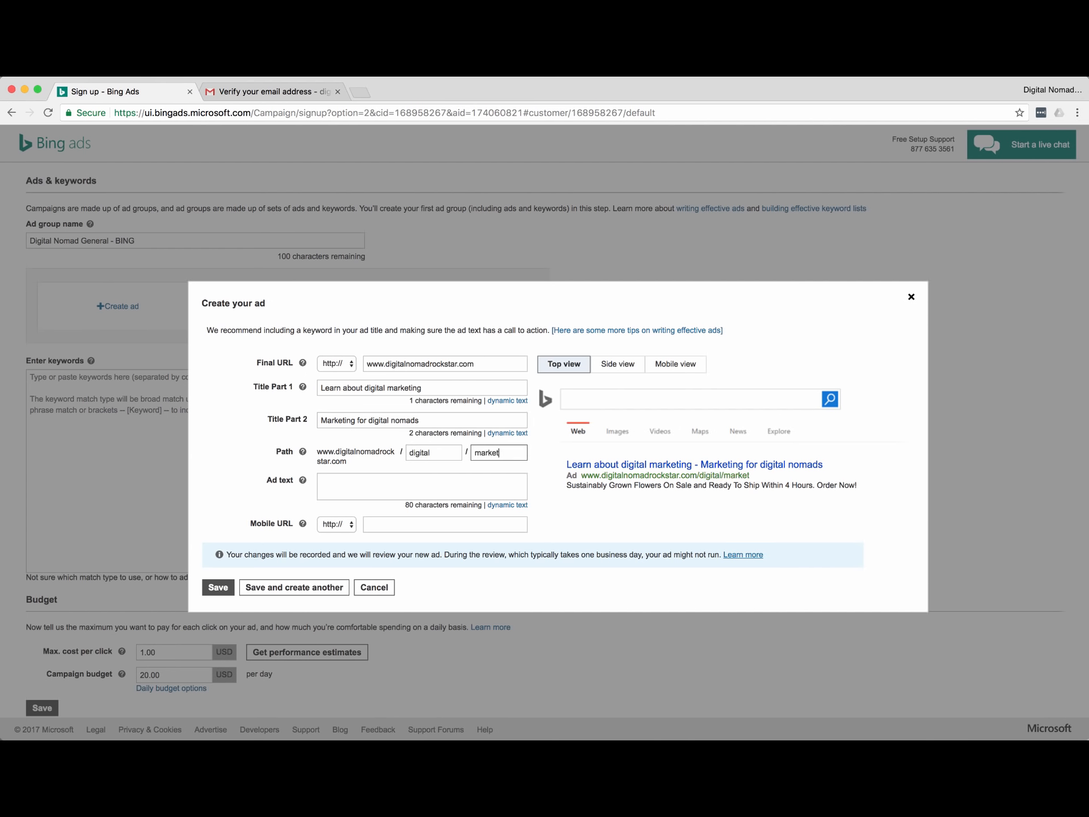
pyautogui.write('ing')
pyautogui.scroll(-2, 316, 436)
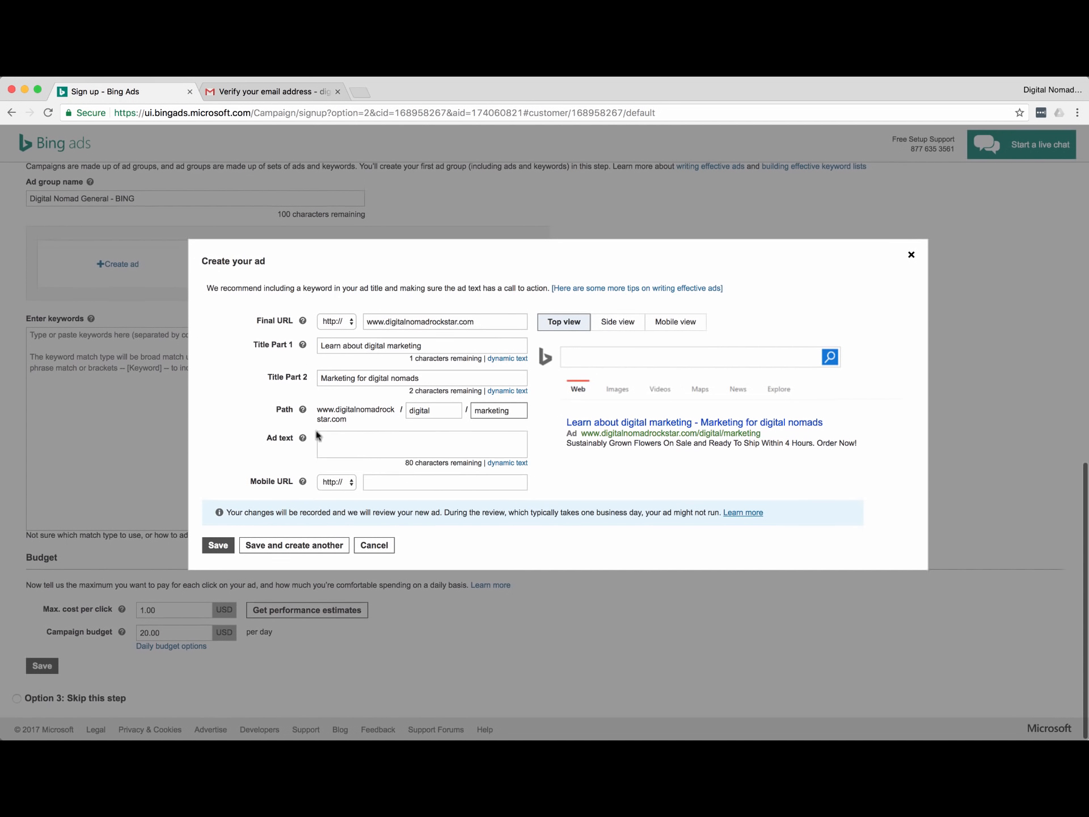
pyautogui.click(347, 436)
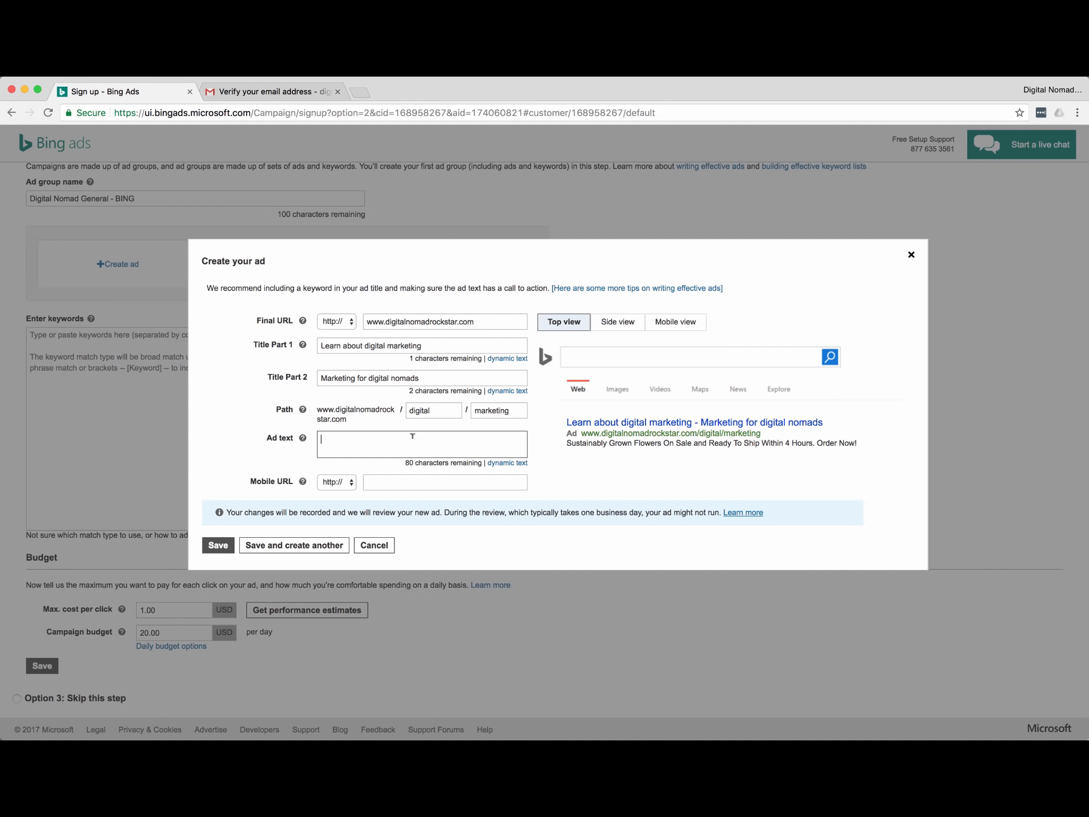
pyautogui.write('discover the')
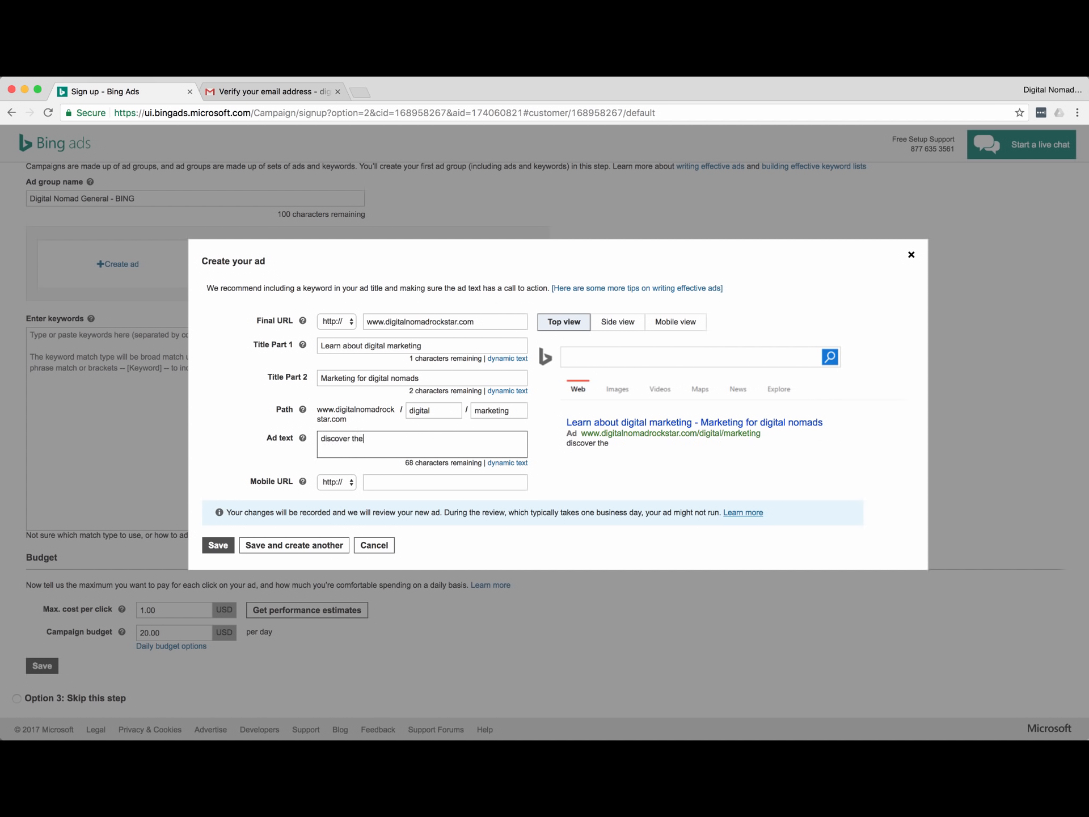
pyautogui.write(' cool secrest of')
pyautogui.press('BackSpace')
pyautogui.press('BackSpace')
pyautogui.press('BackSpace')
pyautogui.press('BackSpace')
pyautogui.press('BackSpace')
pyautogui.write('ts of digital marketing')
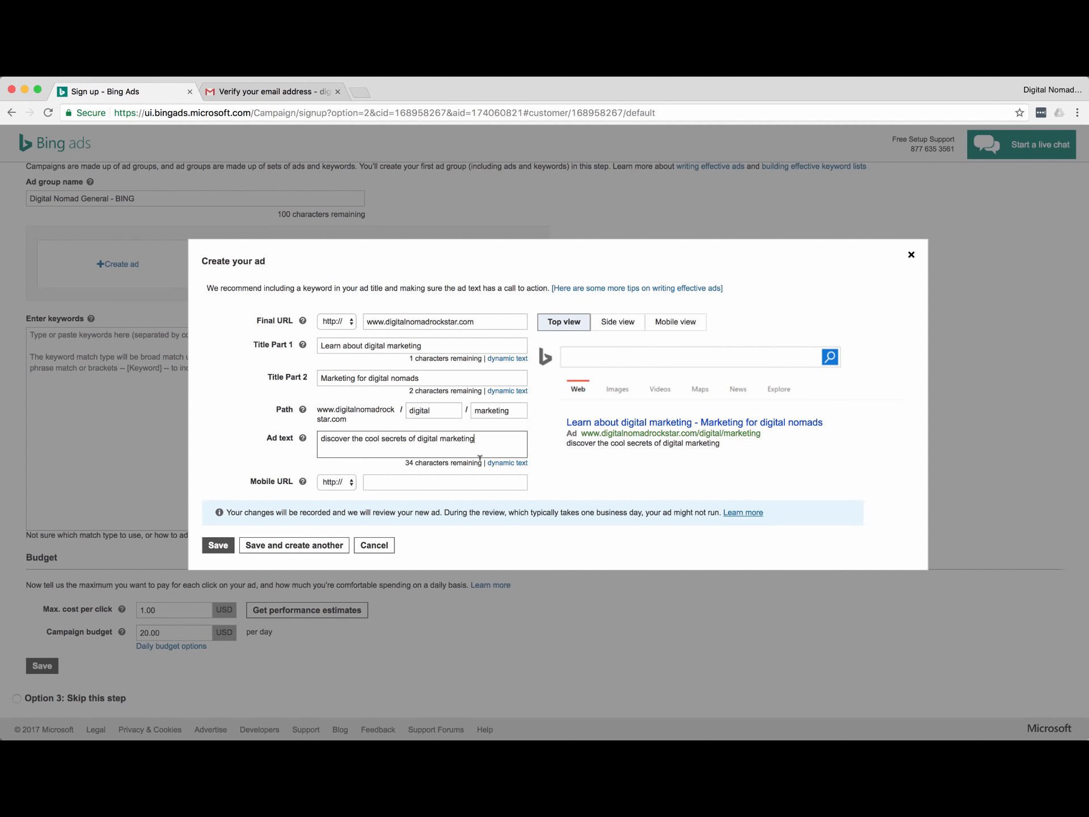
pyautogui.click(219, 545)
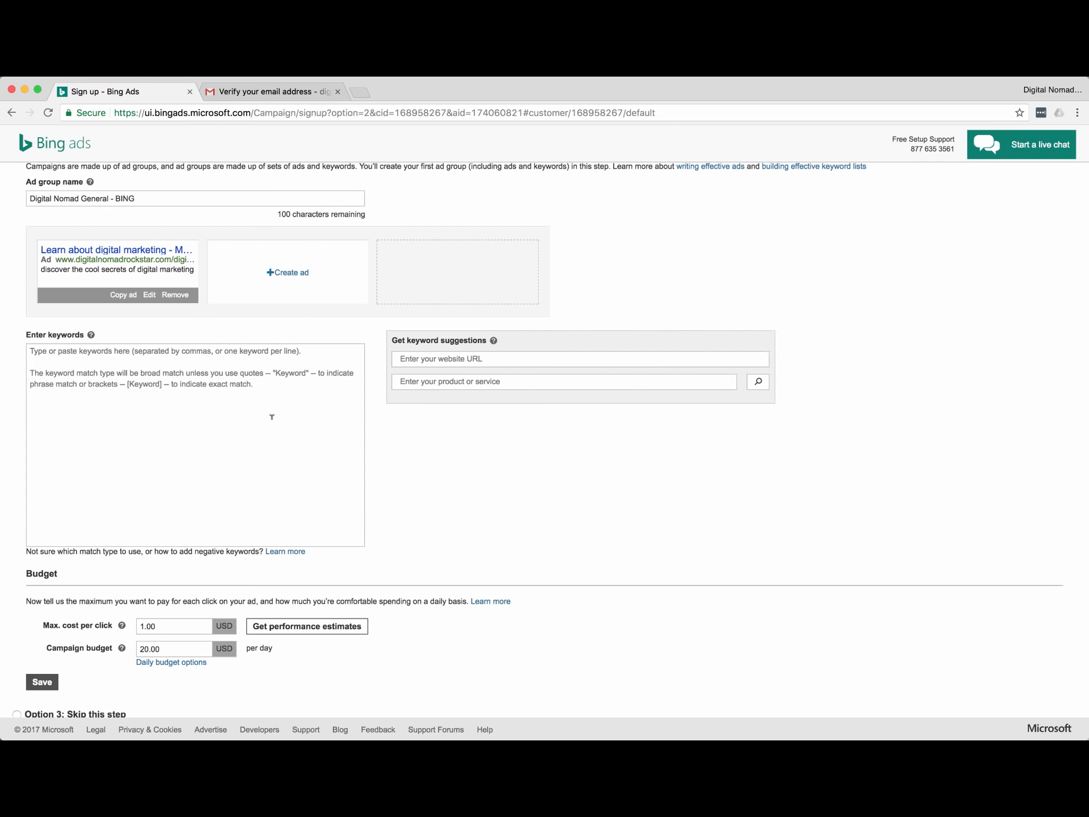
# Add 'digital marketing' as the ad group's first keyword.
pyautogui.scroll(2, 115, 418)
pyautogui.scroll(-3, 115, 418)
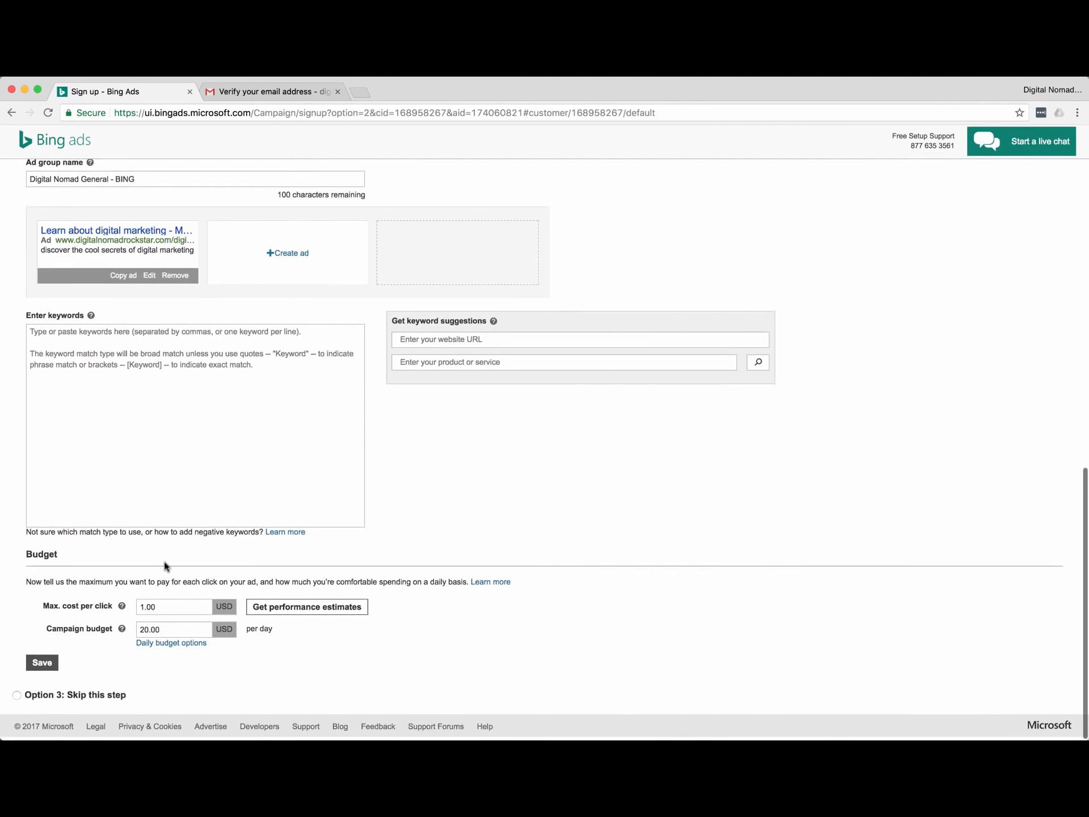
pyautogui.click(72, 371)
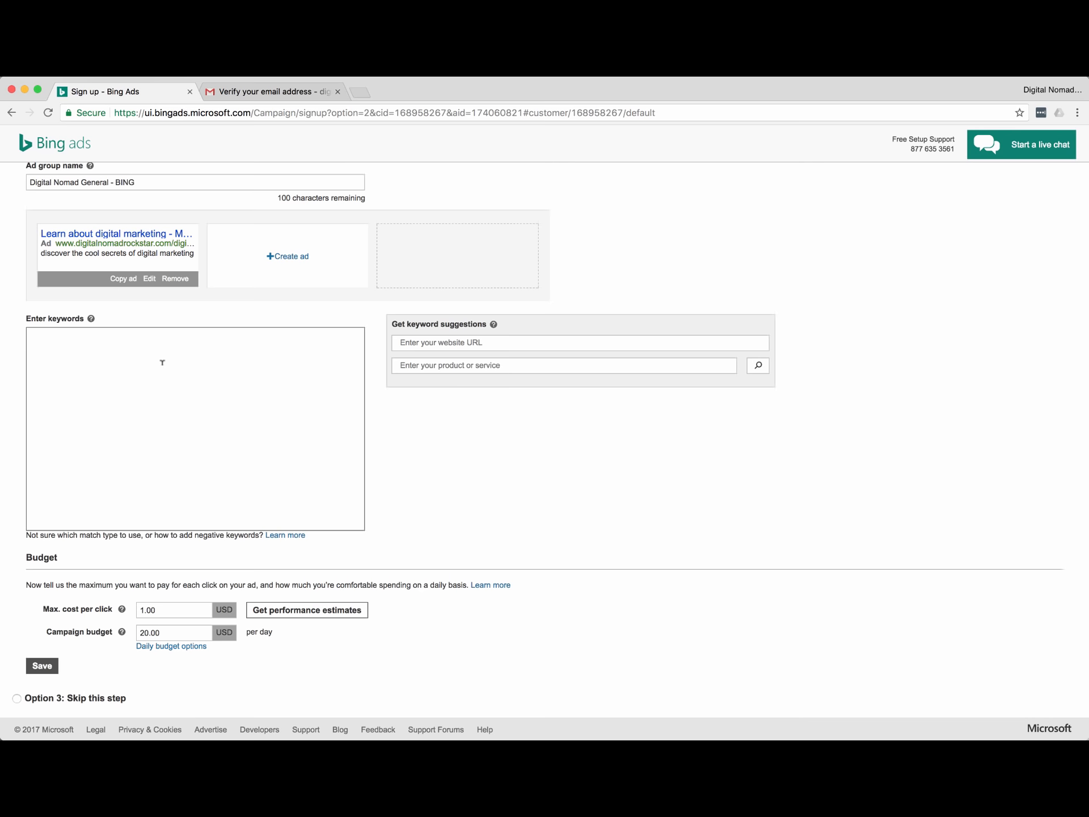
pyautogui.scroll(1, 119, 371)
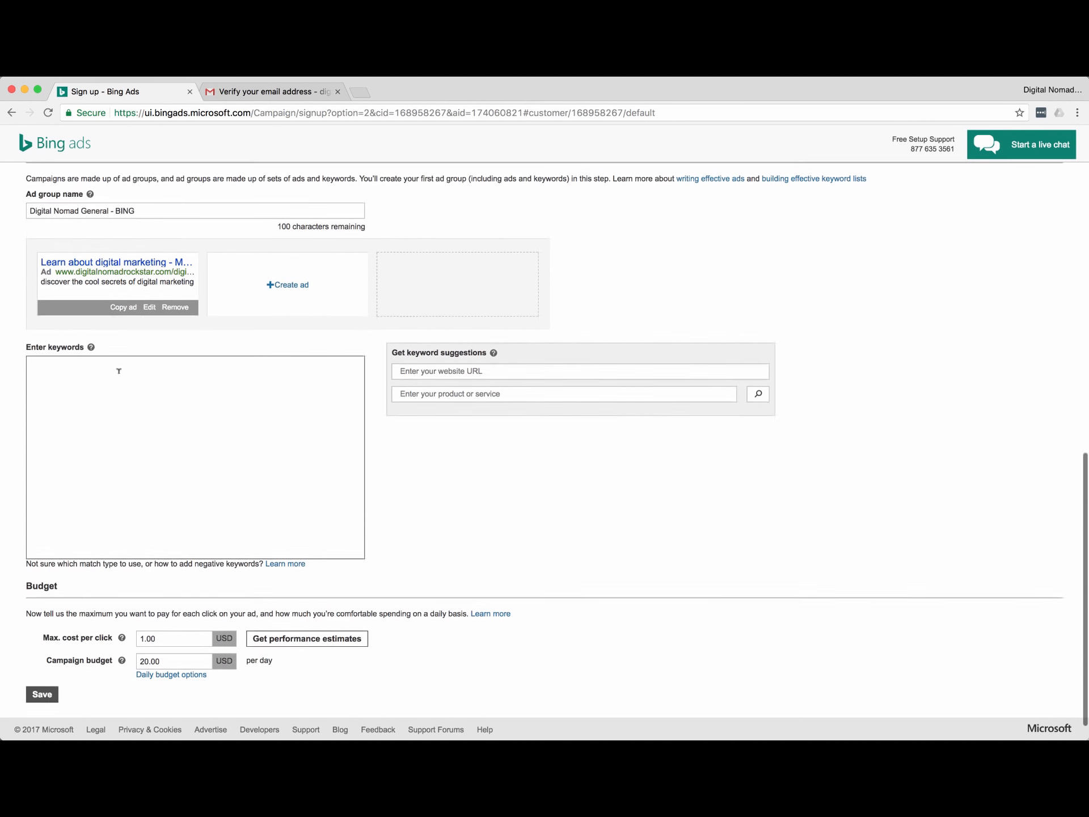
pyautogui.scroll(-1, 119, 371)
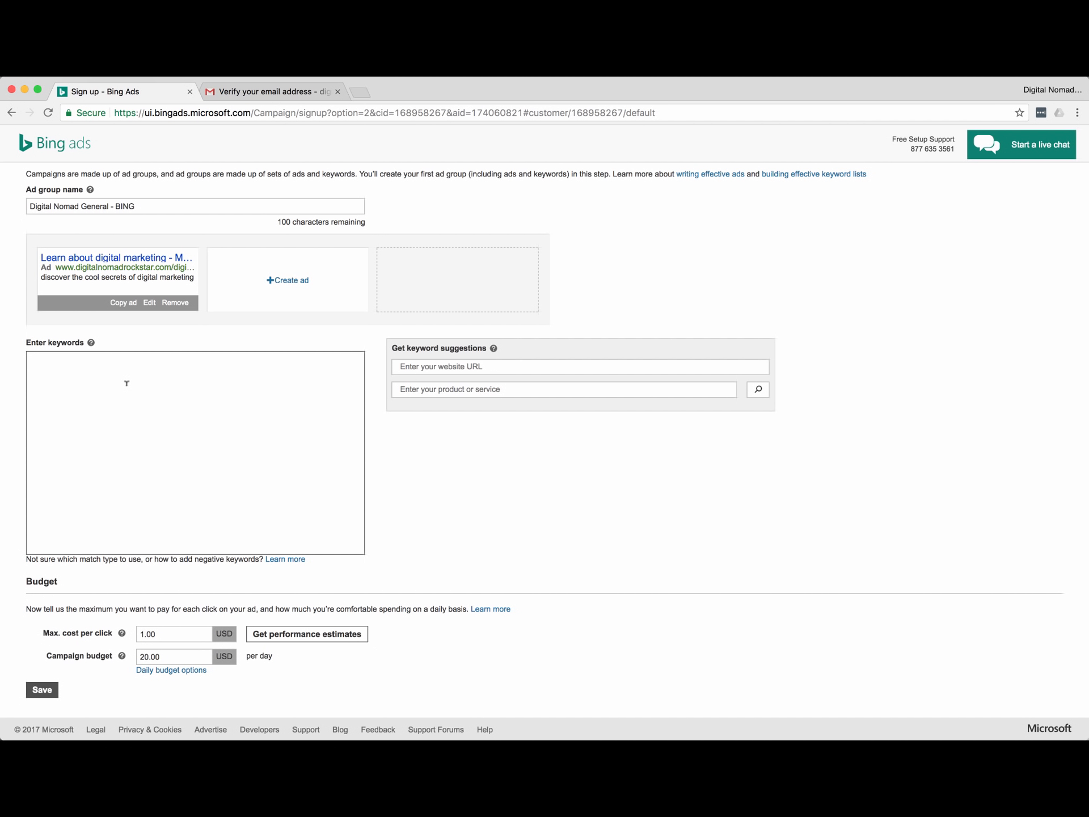
pyautogui.write('D')
pyautogui.press('BackSpace')
pyautogui.write('brad')
pyautogui.press('BackSpace')
pyautogui.press('BackSpace')
pyautogui.press('BackSpace')
pyautogui.press('BackSpace')
pyautogui.write('digital marketing')
pyautogui.press('Return')
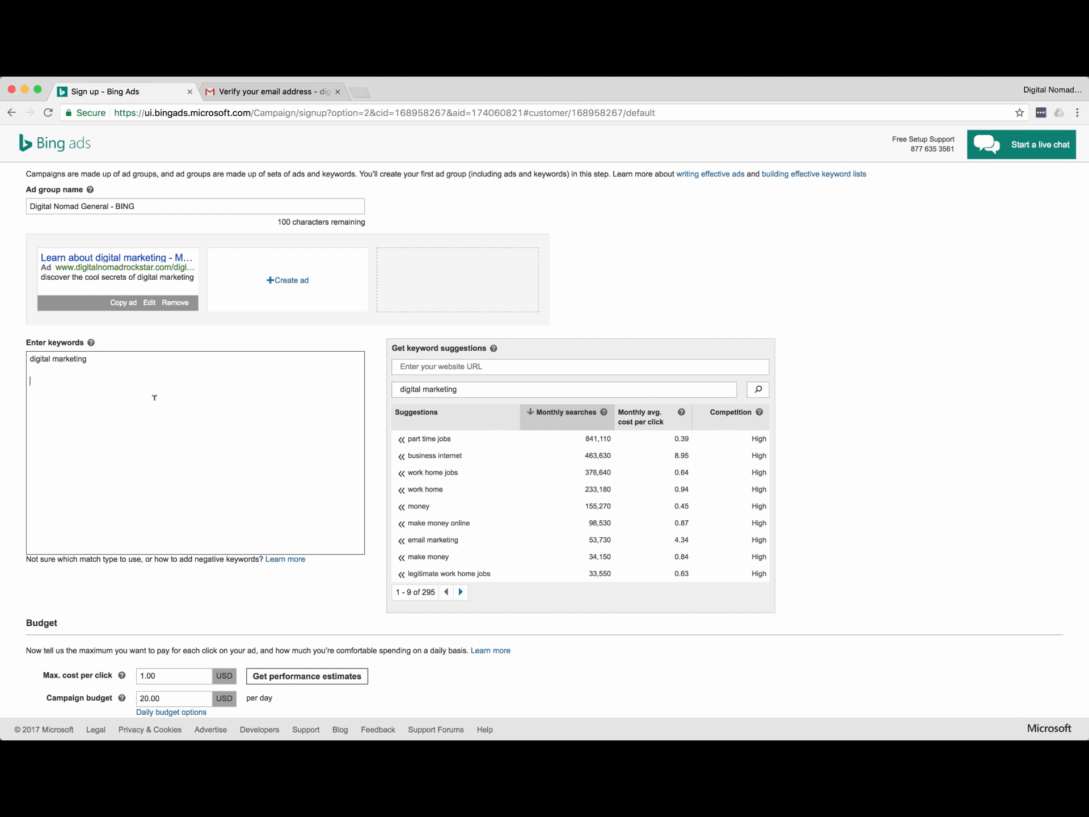
# Add a phrase-match "digital marketing" line, then delete both digital marketing keyword lines.
pyautogui.write('"digital marketing')
pyautogui.scroll(-1, 142, 377)
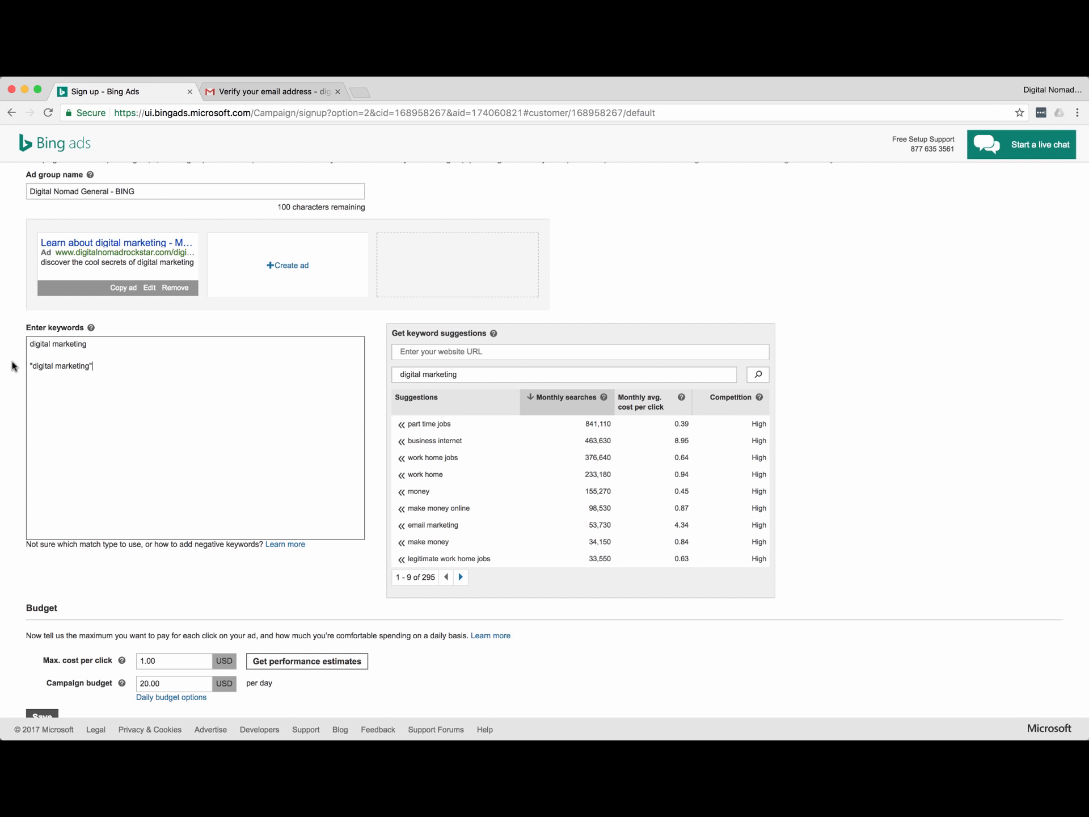
pyautogui.press('Return')
pyautogui.press('Return')
pyautogui.moveTo(28, 375); pyautogui.dragTo(25, 345)
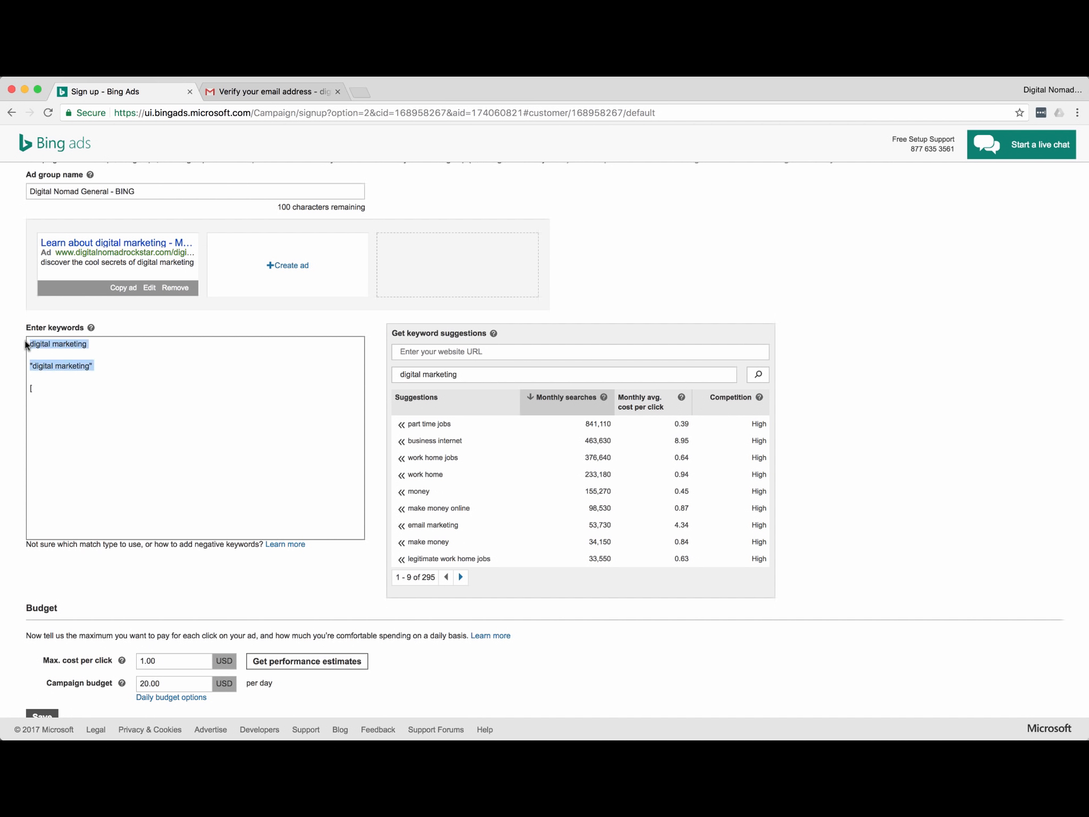
pyautogui.press('BackSpace')
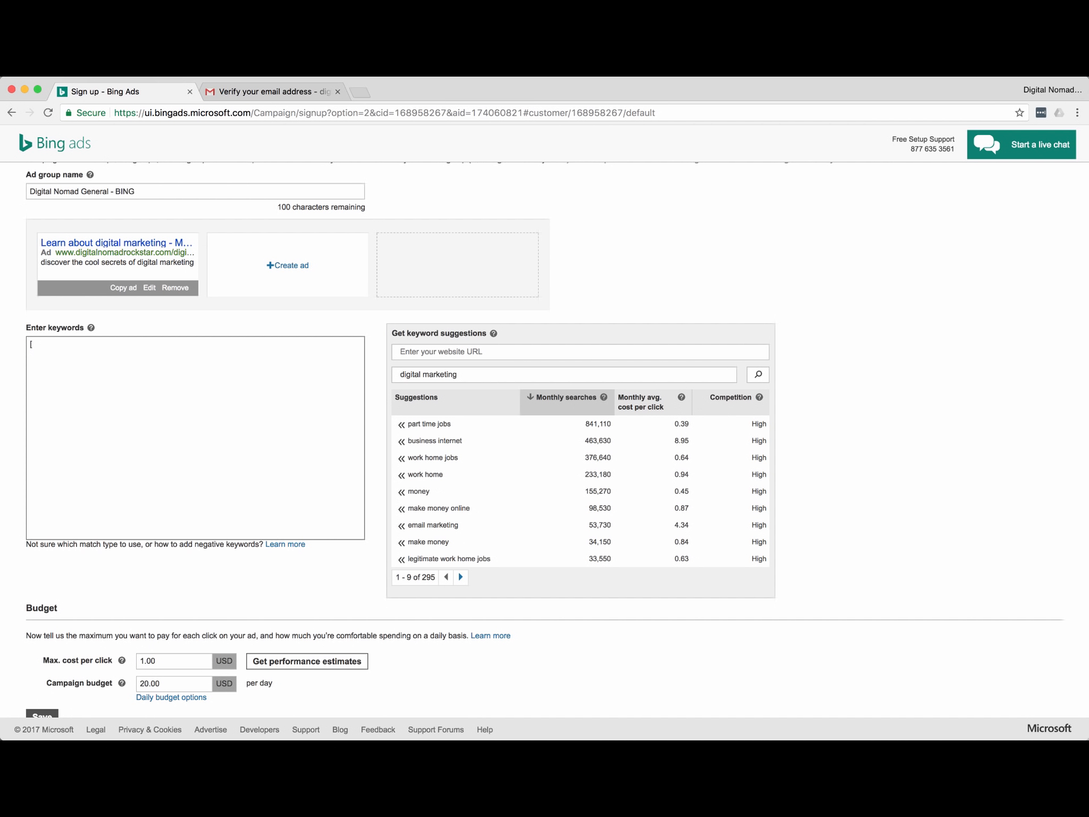
# Enter 'digital marketing advice for beginners' and '[ebook about digital marketing advice for beginners]' on separate lines.
pyautogui.write('digital marketing advice for beginners')
pyautogui.scroll(-2, 14, 341)
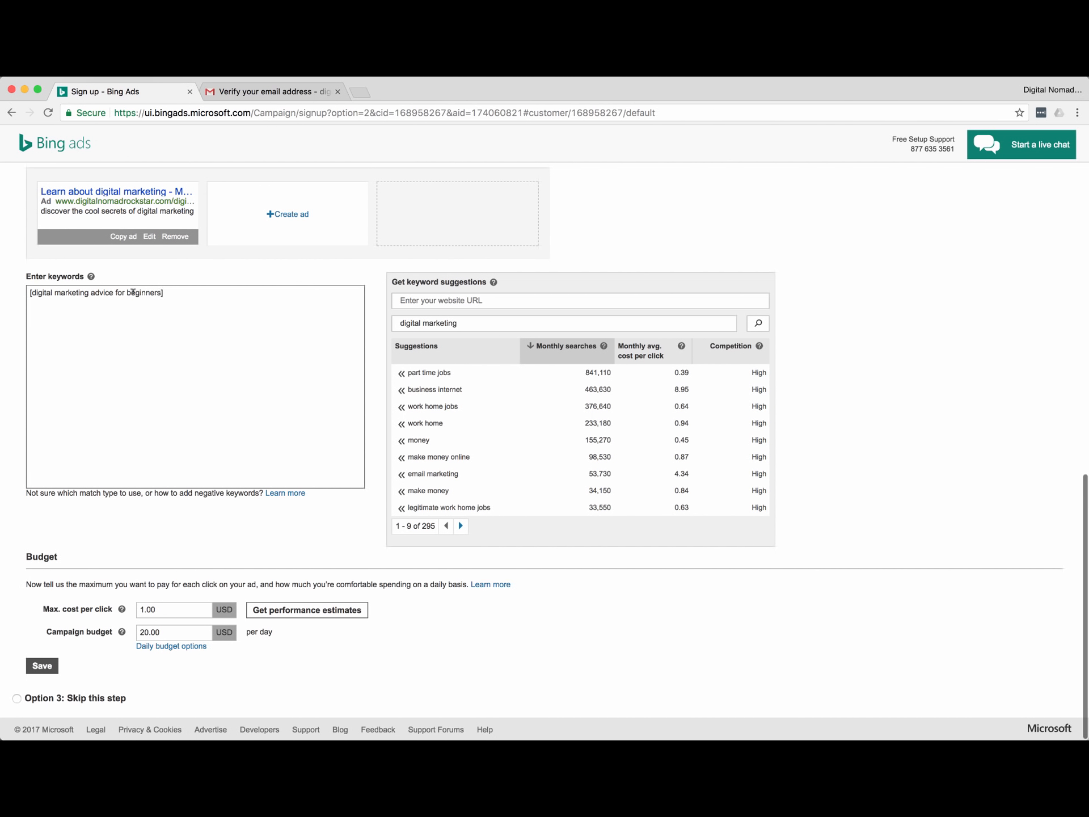
pyautogui.press('Return')
pyautogui.press('Return')
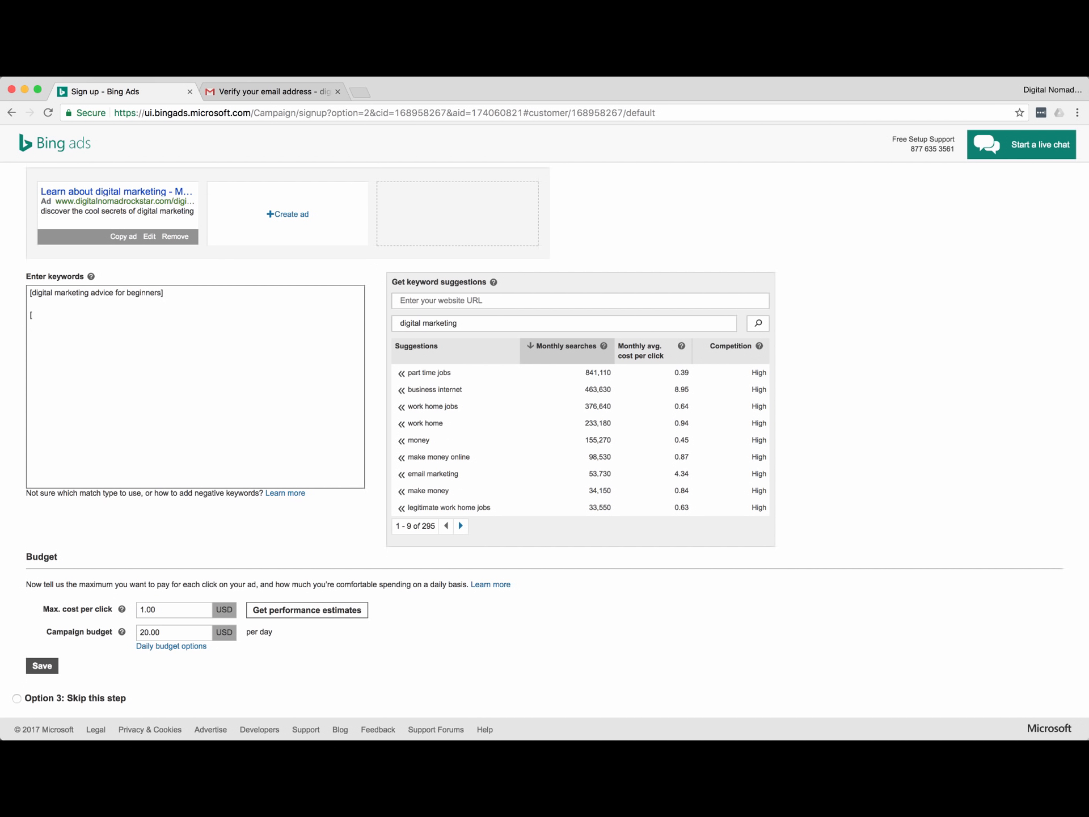
pyautogui.write('[ebook about digital marketing advice for bei')
pyautogui.write('inners')
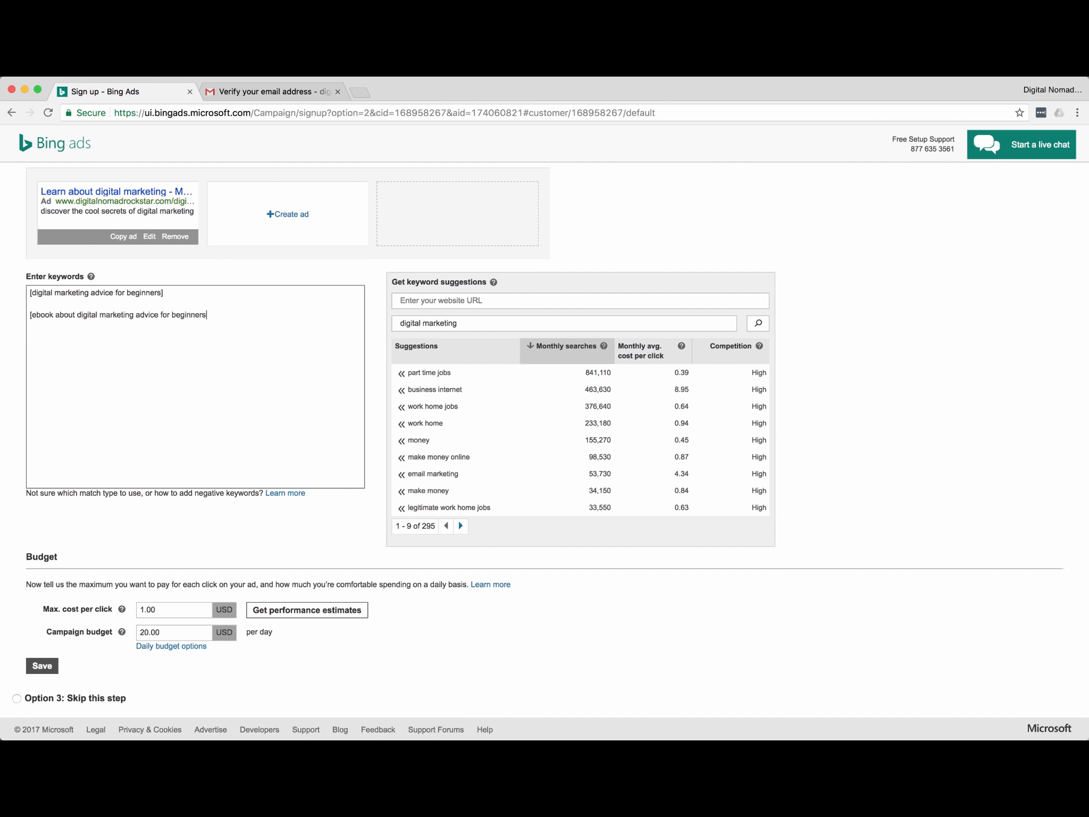
pyautogui.doubleClick(42, 311)
pyautogui.moveTo(77, 314); pyautogui.dragTo(134, 313)
pyautogui.moveTo(137, 316); pyautogui.dragTo(218, 314)
pyautogui.click(233, 314)
pyautogui.press('BackSpace')
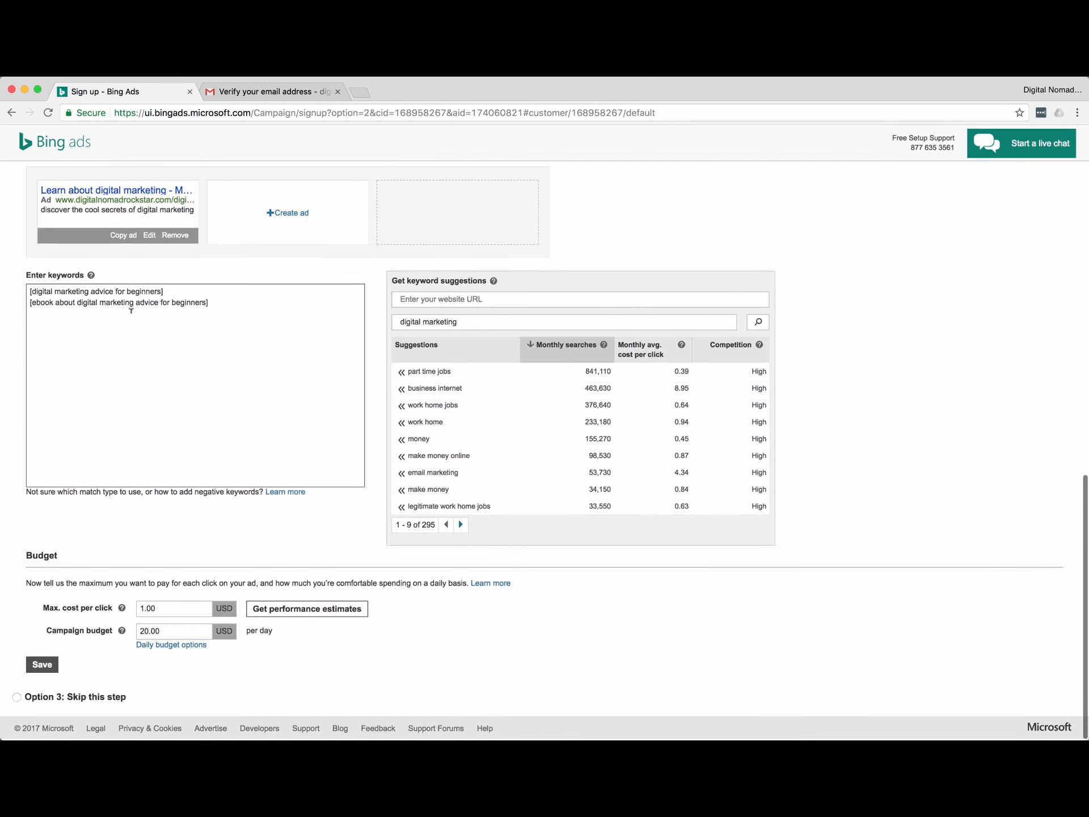
# Go back to the first keyword and scroll through the keyword list to check both entries.
pyautogui.scroll(1, 233, 335)
pyautogui.click(168, 309)
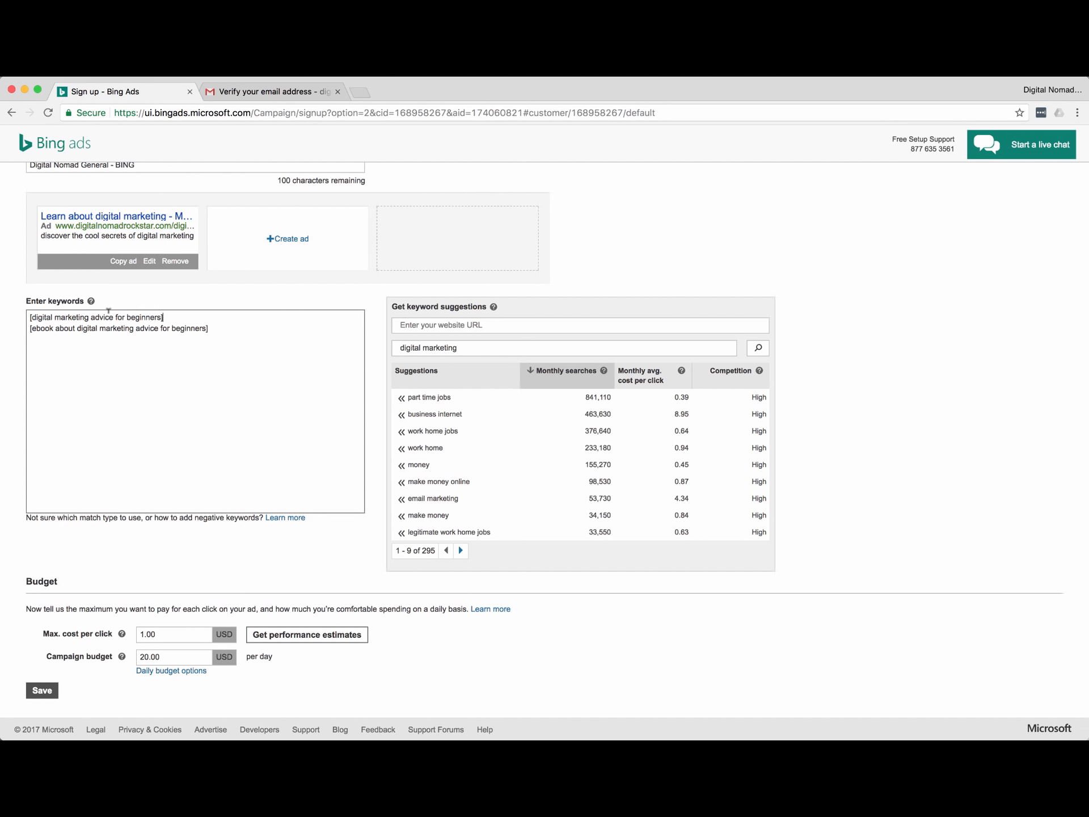
pyautogui.scroll(-1, 162, 443)
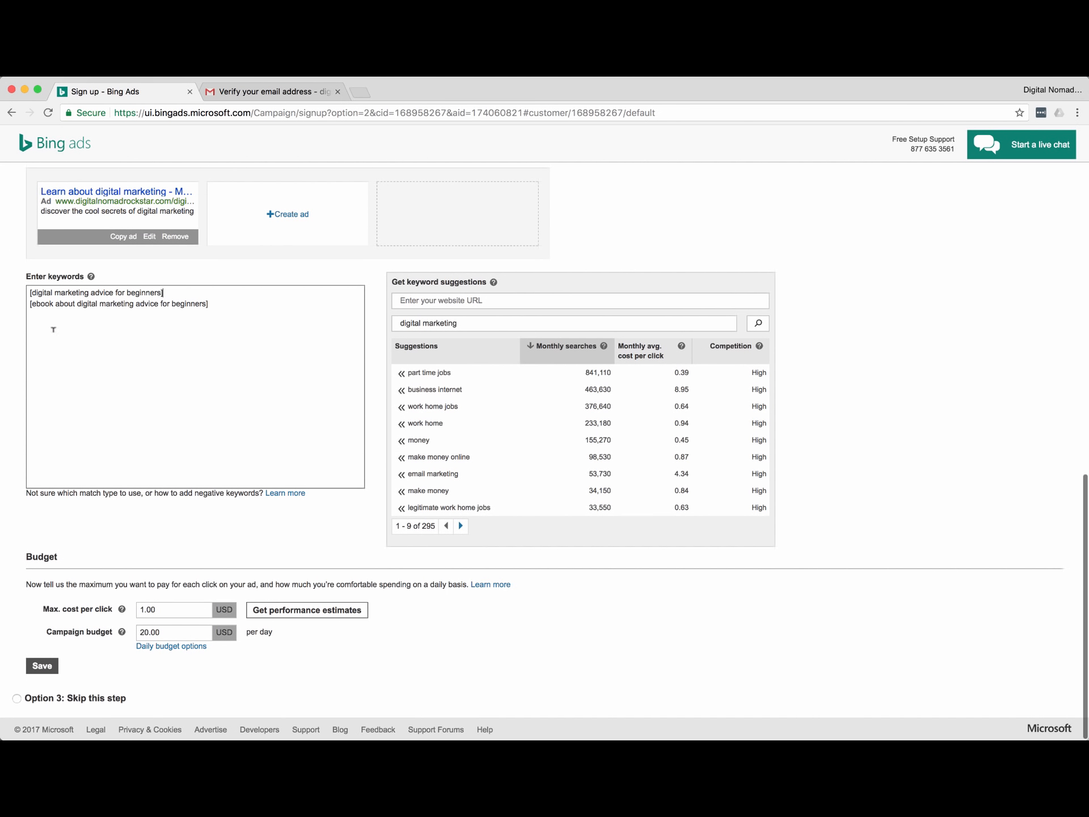
pyautogui.scroll(6, 17, 298)
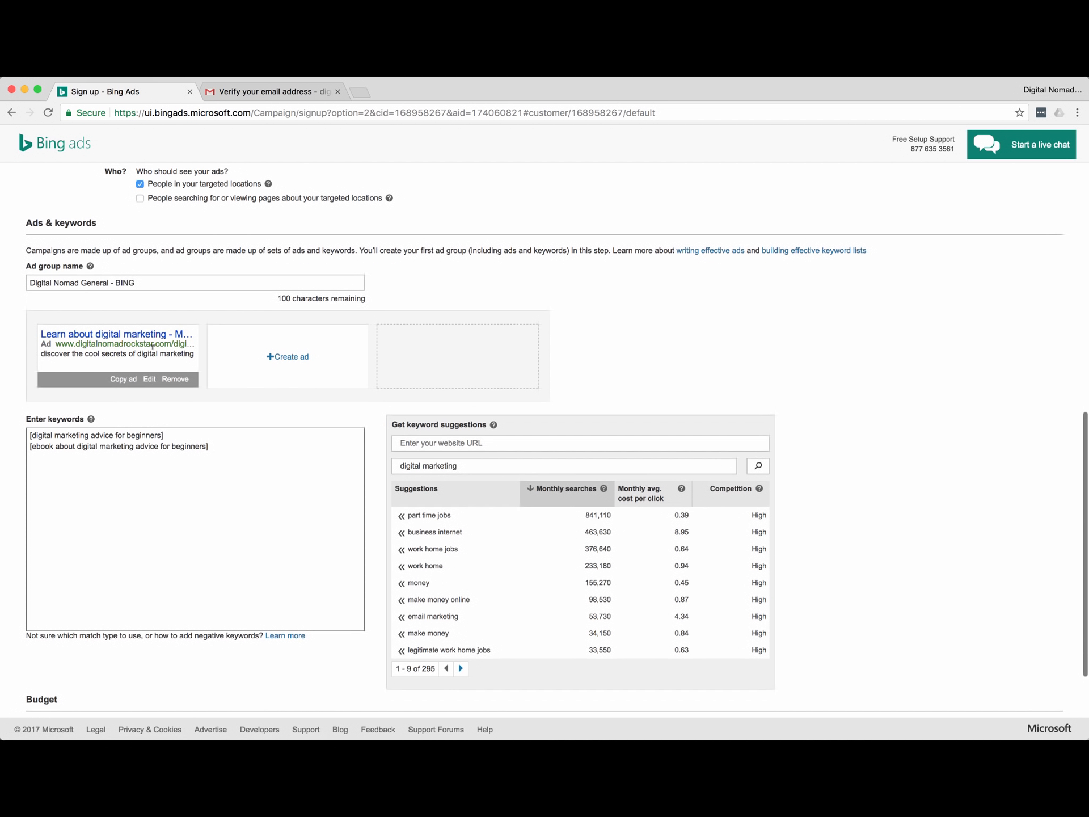
pyautogui.scroll(2, 149, 328)
pyautogui.scroll(8, 142, 315)
pyautogui.scroll(-11, 119, 340)
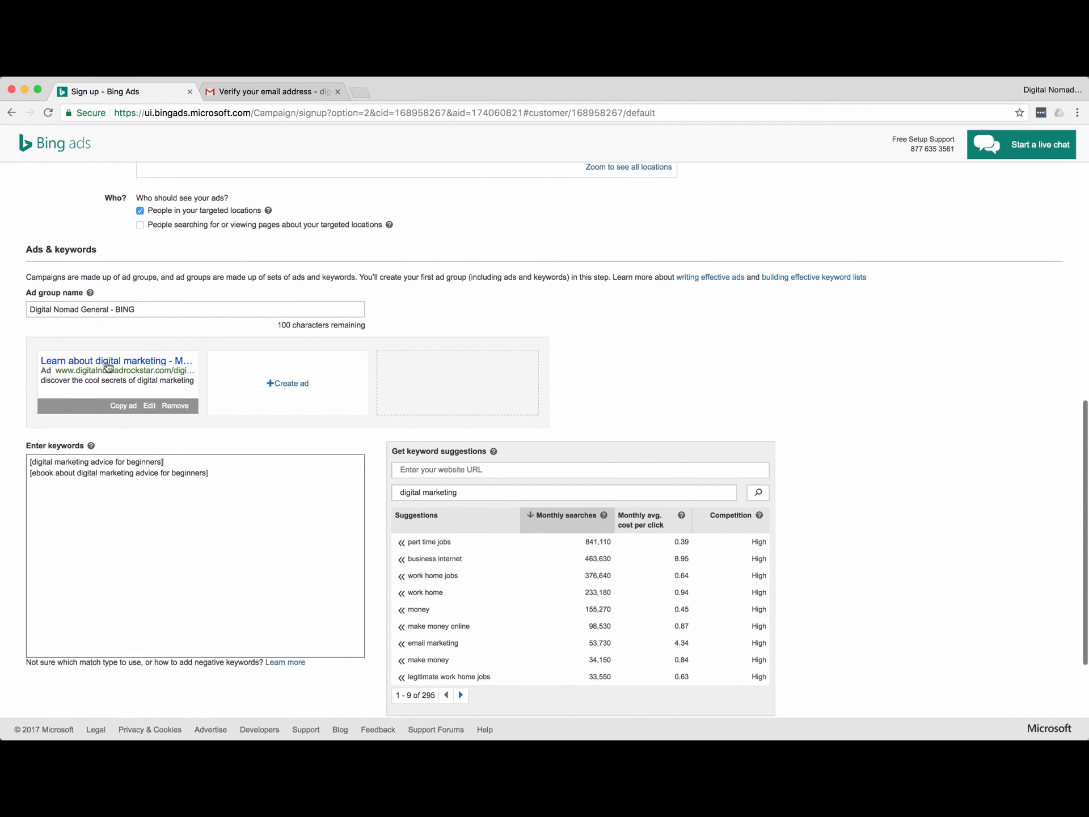
pyautogui.scroll(-2, 109, 367)
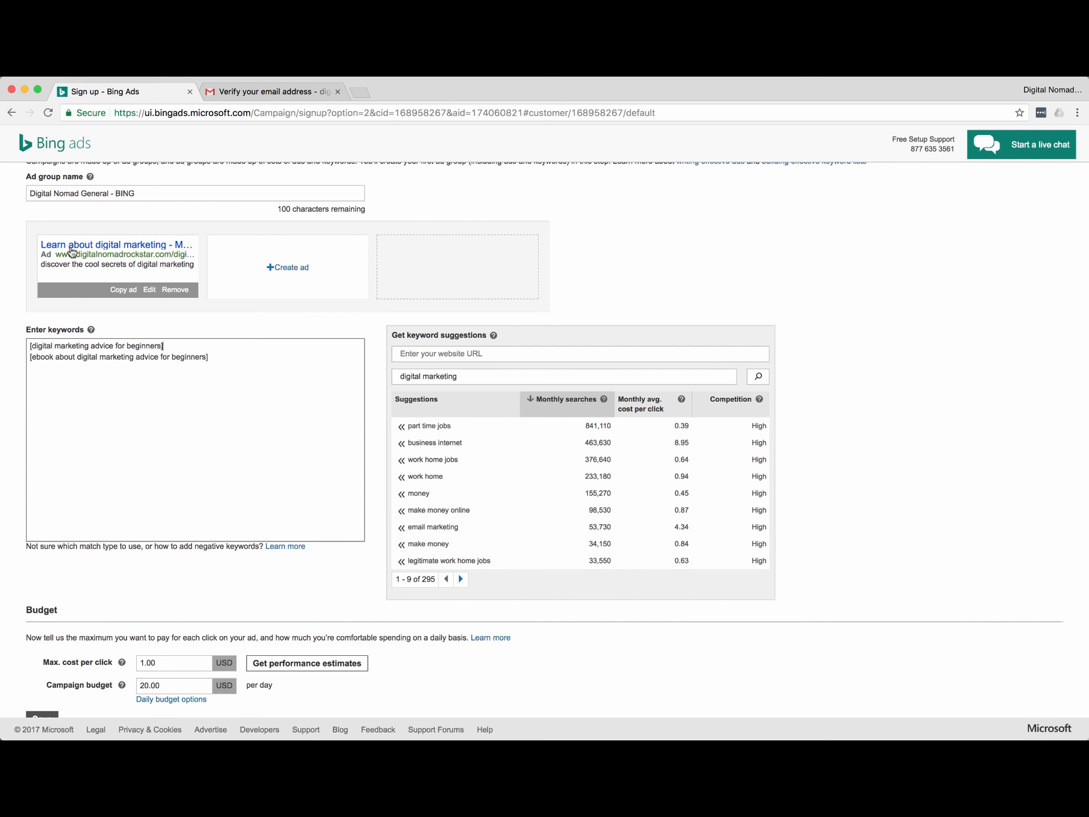
pyautogui.scroll(1, 98, 229)
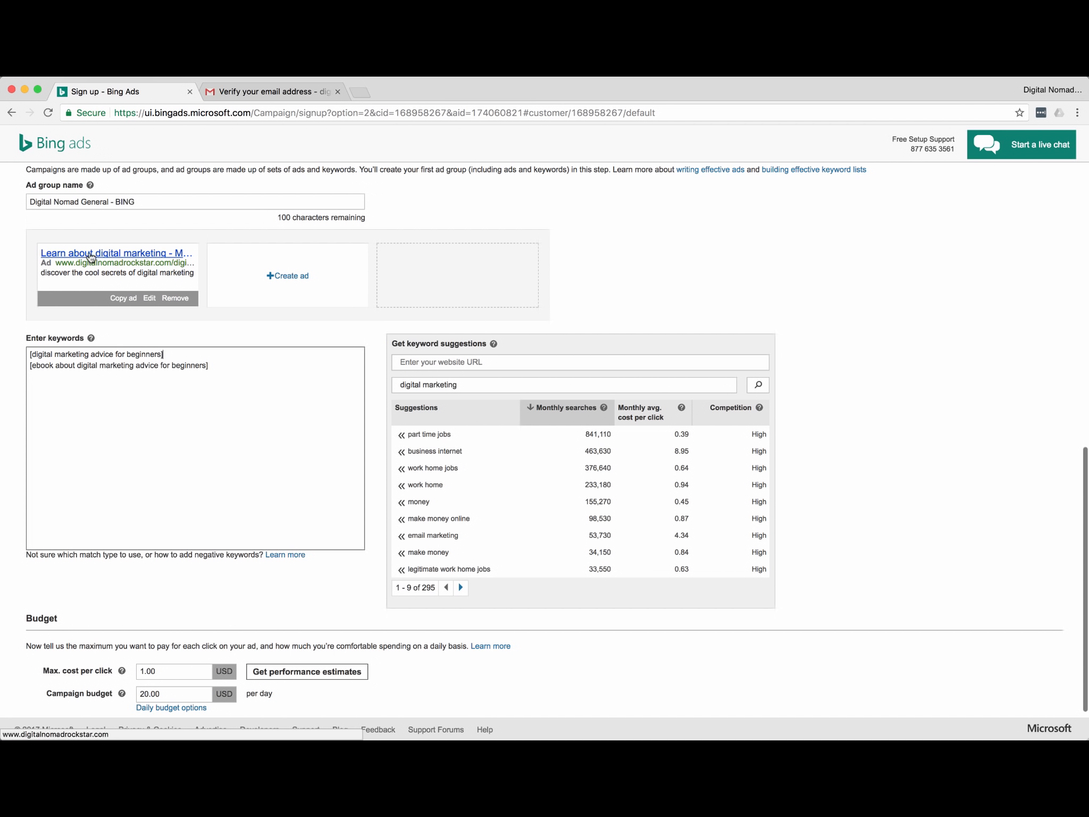
pyautogui.scroll(-2, 23, 340)
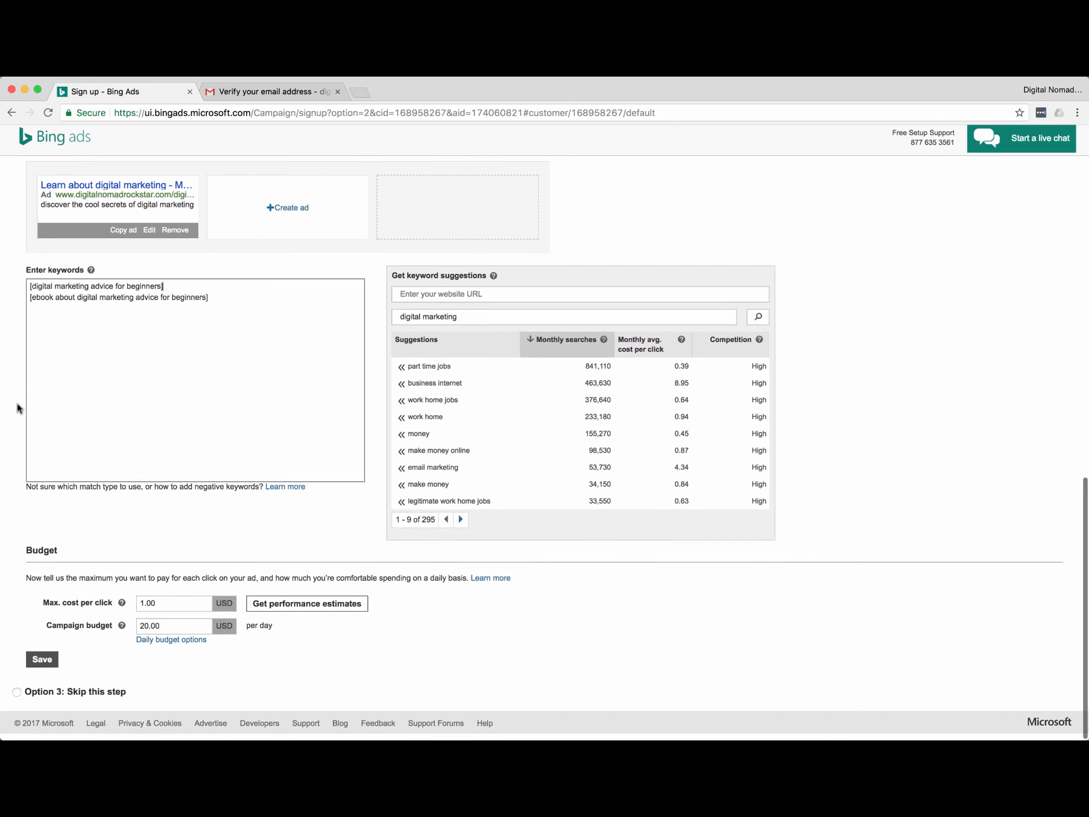
pyautogui.doubleClick(178, 608)
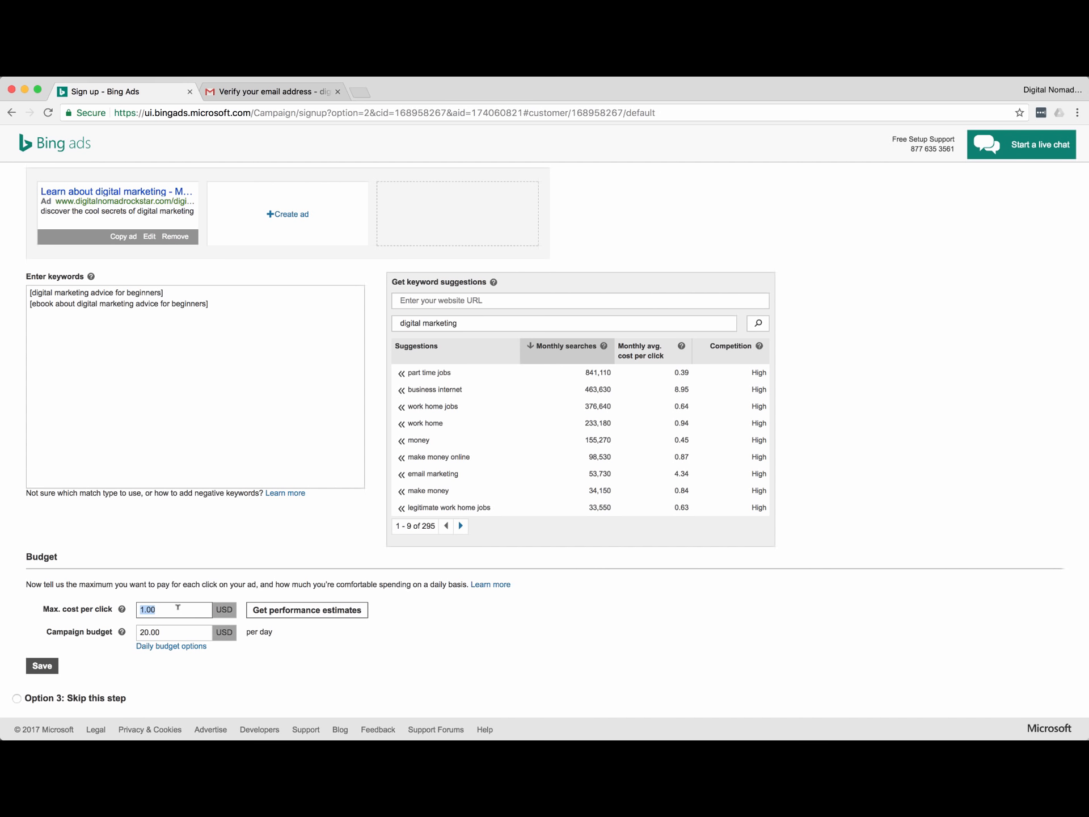
pyautogui.write('0')
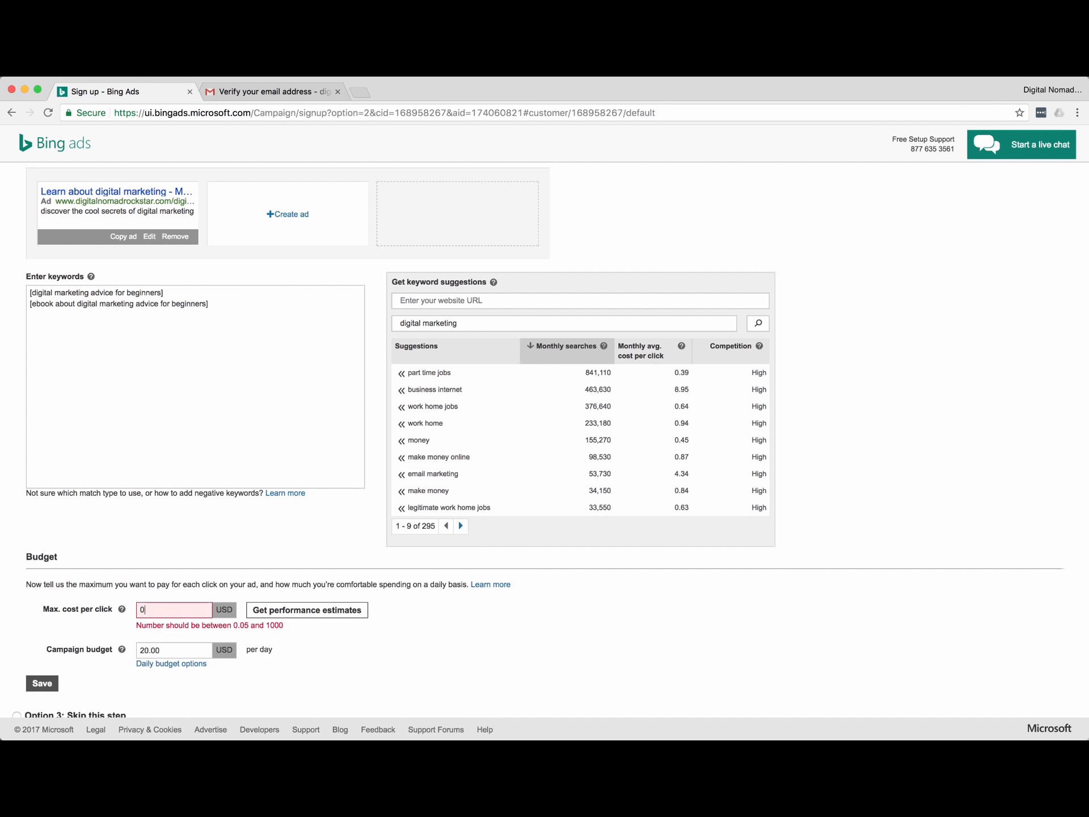
pyautogui.write('.50')
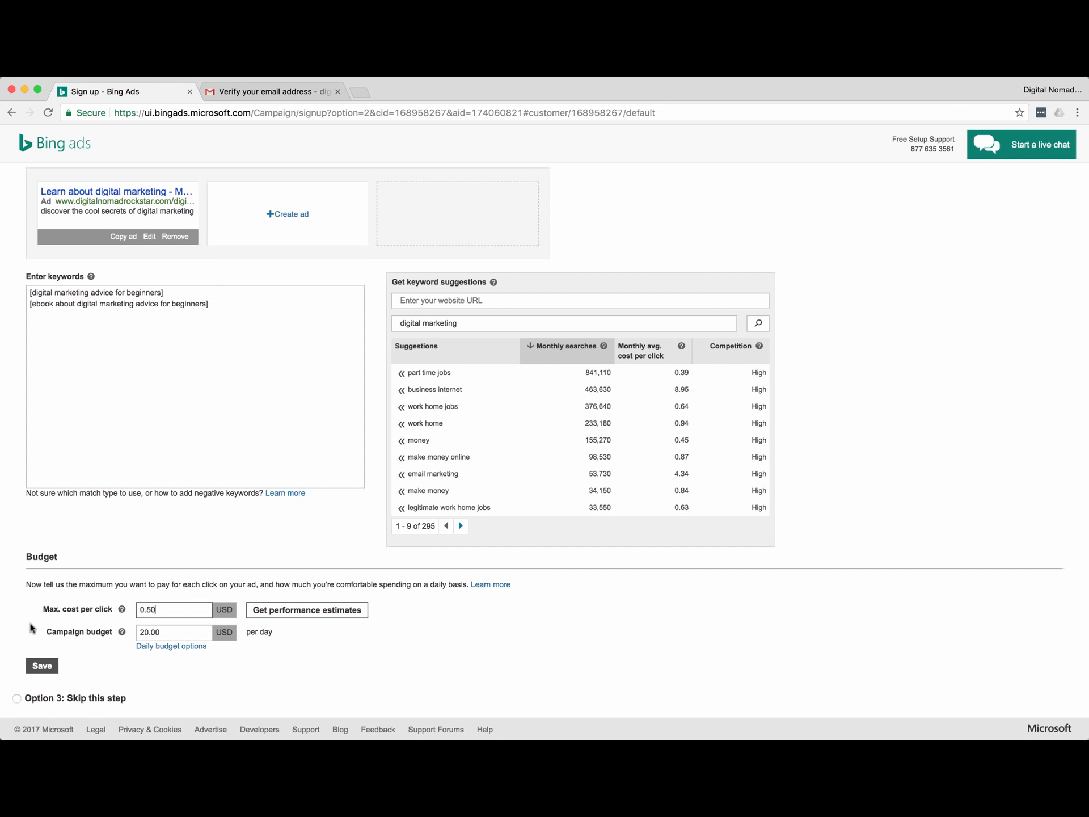
pyautogui.click(329, 638)
pyautogui.scroll(-2, 142, 641)
pyautogui.click(139, 631)
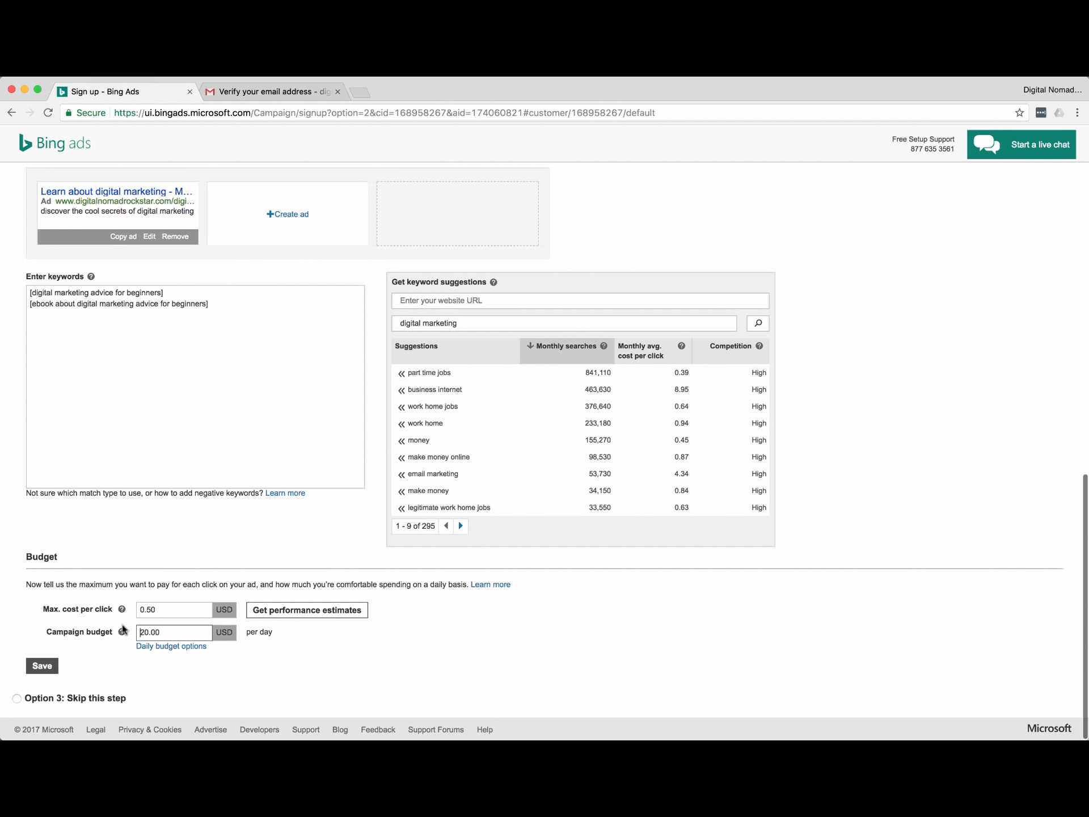
pyautogui.moveTo(149, 630); pyautogui.dragTo(139, 628)
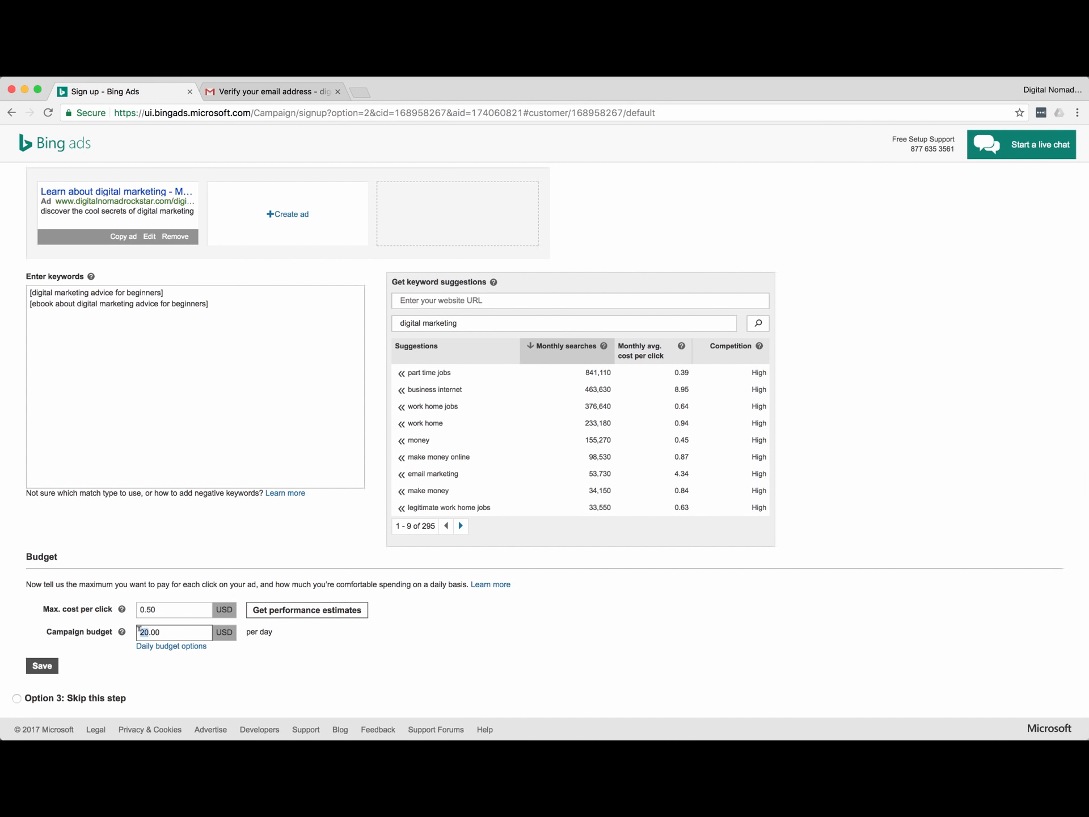
pyautogui.scroll(-2, 114, 647)
pyautogui.scroll(-2, 92, 636)
pyautogui.scroll(-2, 70, 629)
# Save the campaign, then skip the Go Live billing page without a promo code or billing option.
pyautogui.click(48, 667)
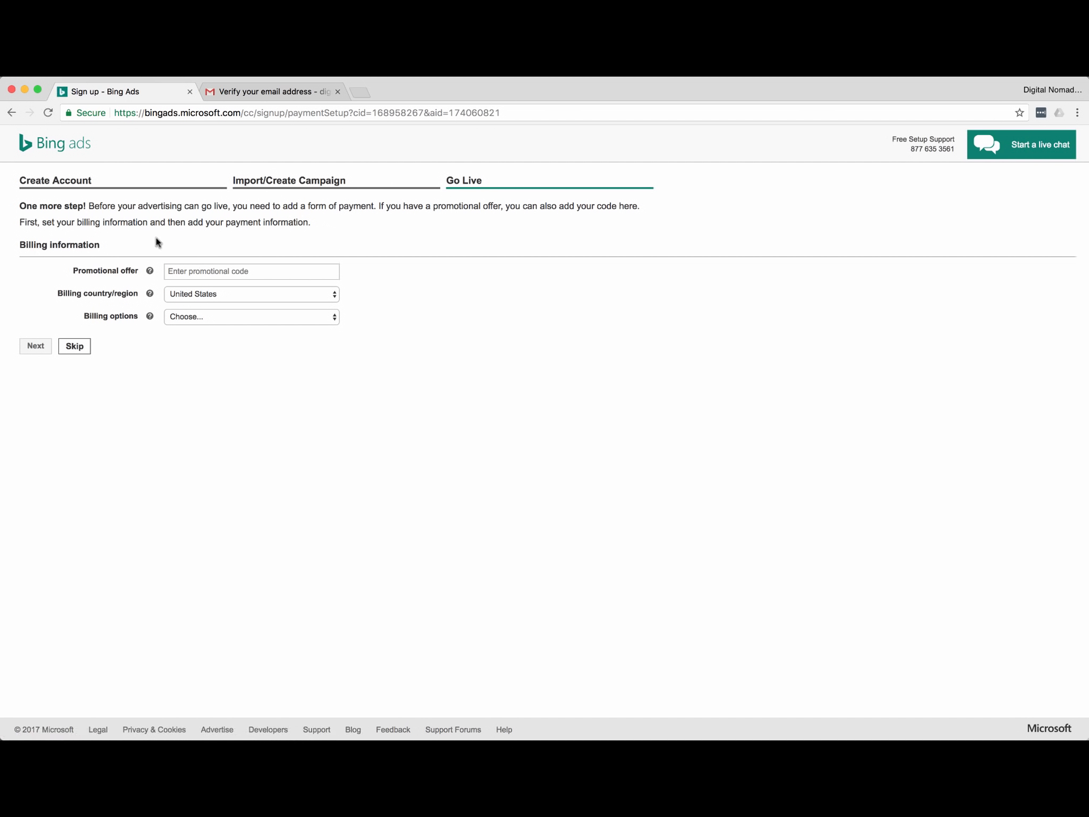
pyautogui.click(211, 270)
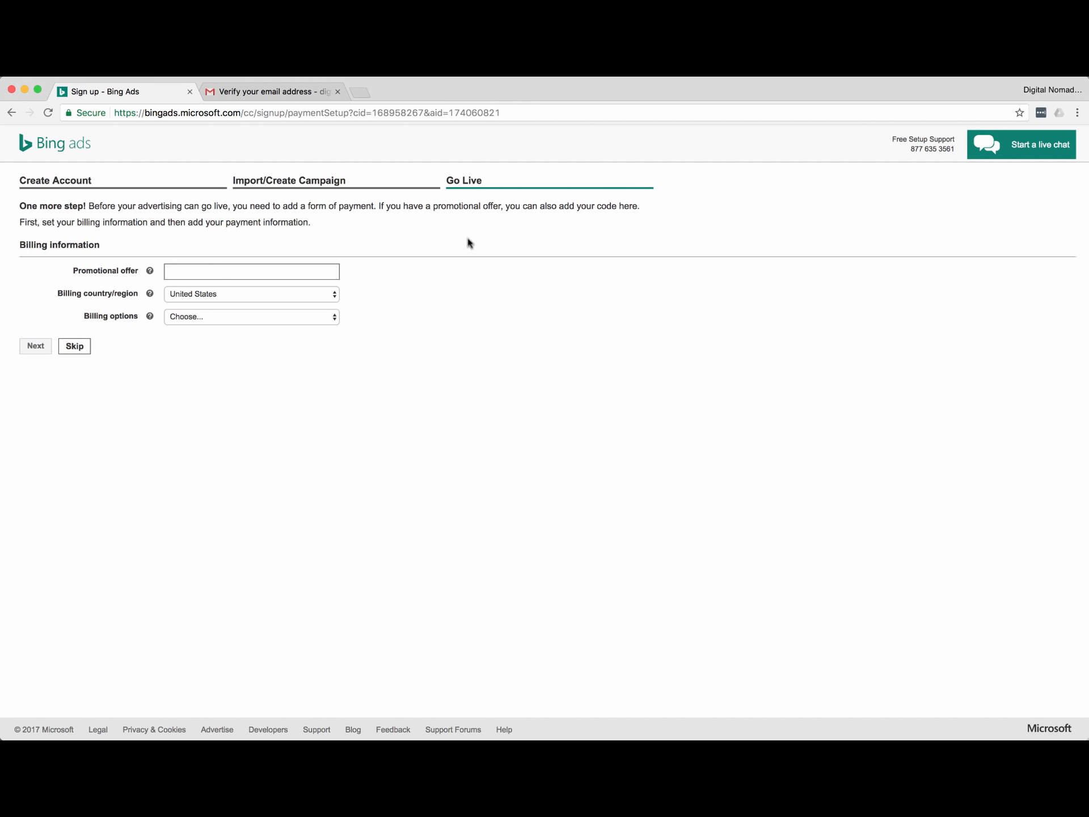
pyautogui.click(194, 318)
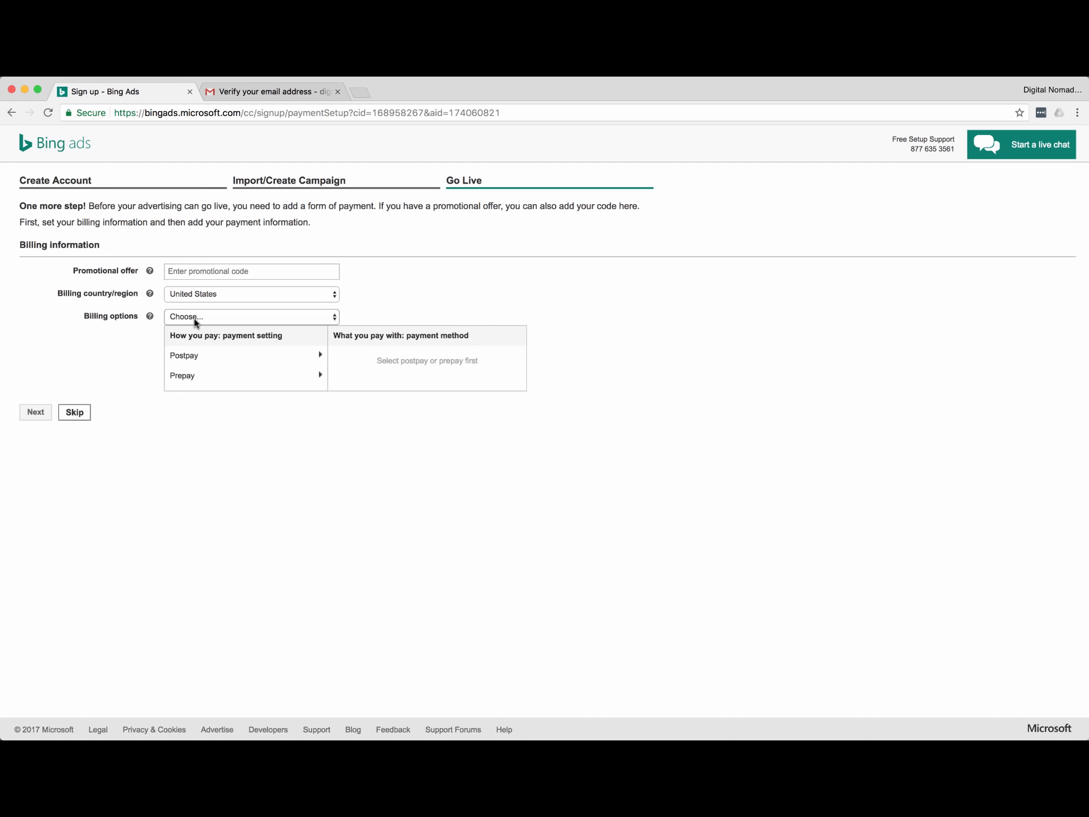
pyautogui.click(122, 346)
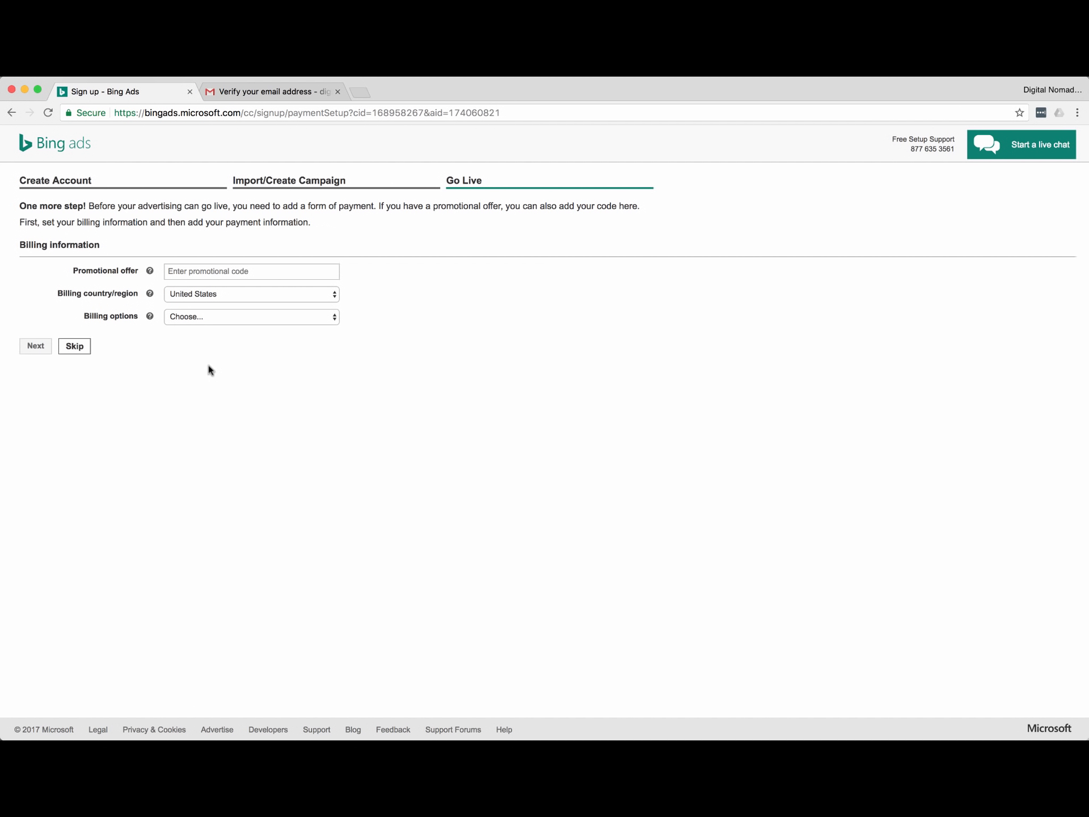
pyautogui.click(75, 346)
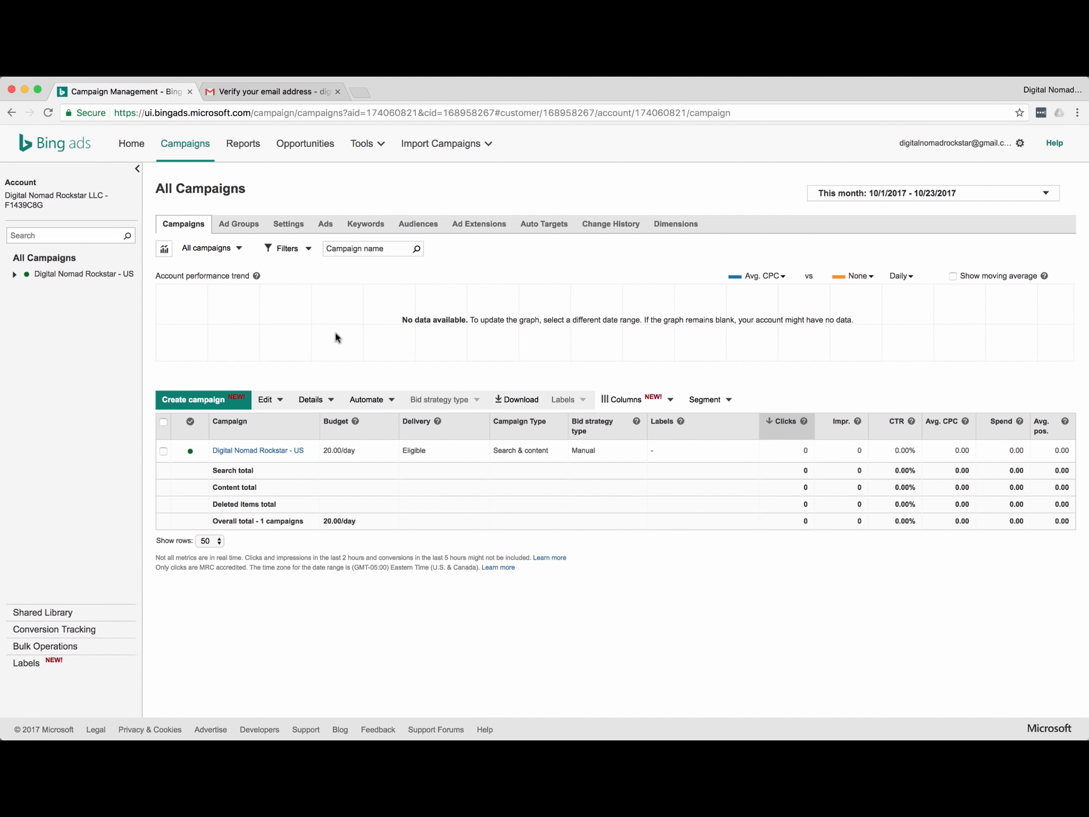
# Expand Digital Nomad Rockstar - US in the sidebar and open the Digital Nomad General - BING ad group.
pyautogui.click(15, 277)
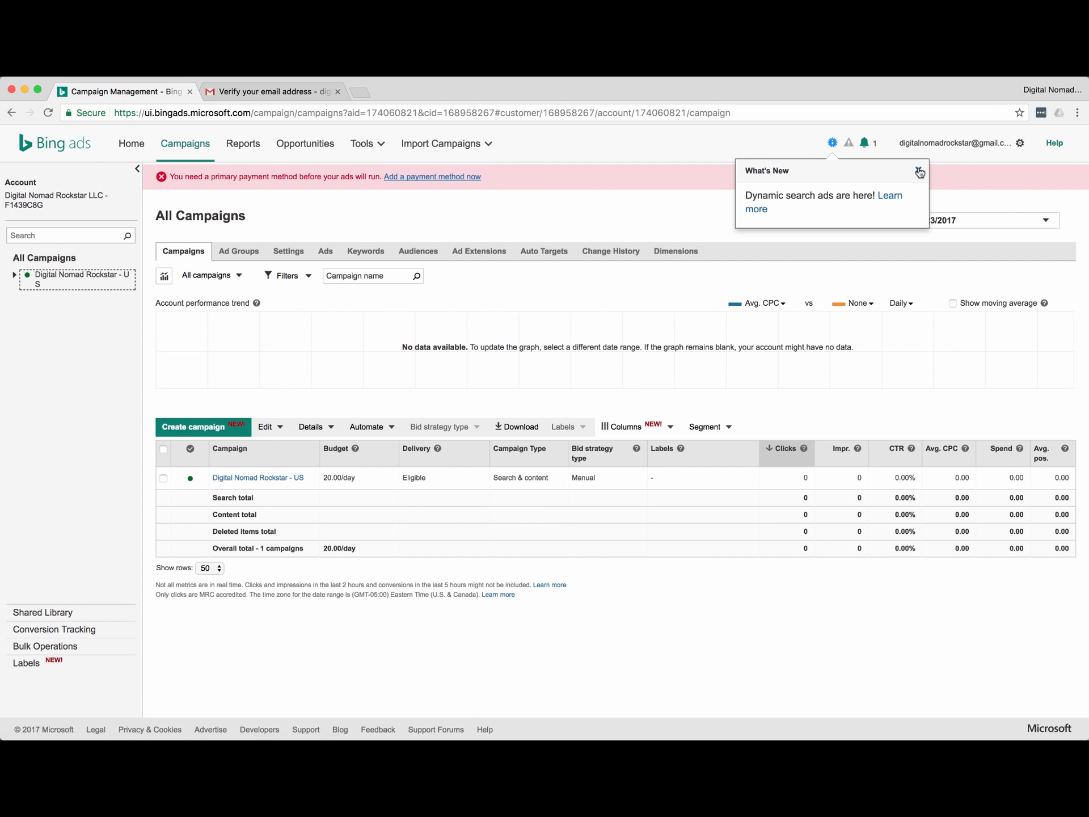
pyautogui.click(918, 169)
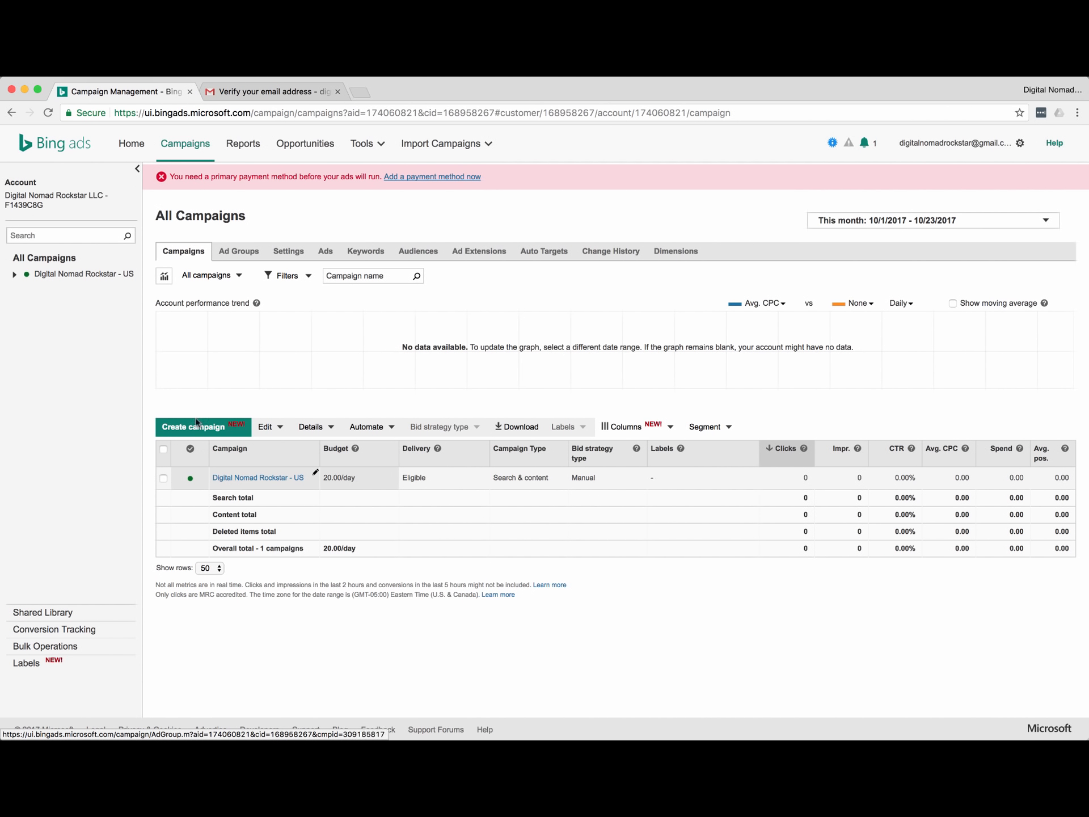
pyautogui.click(15, 275)
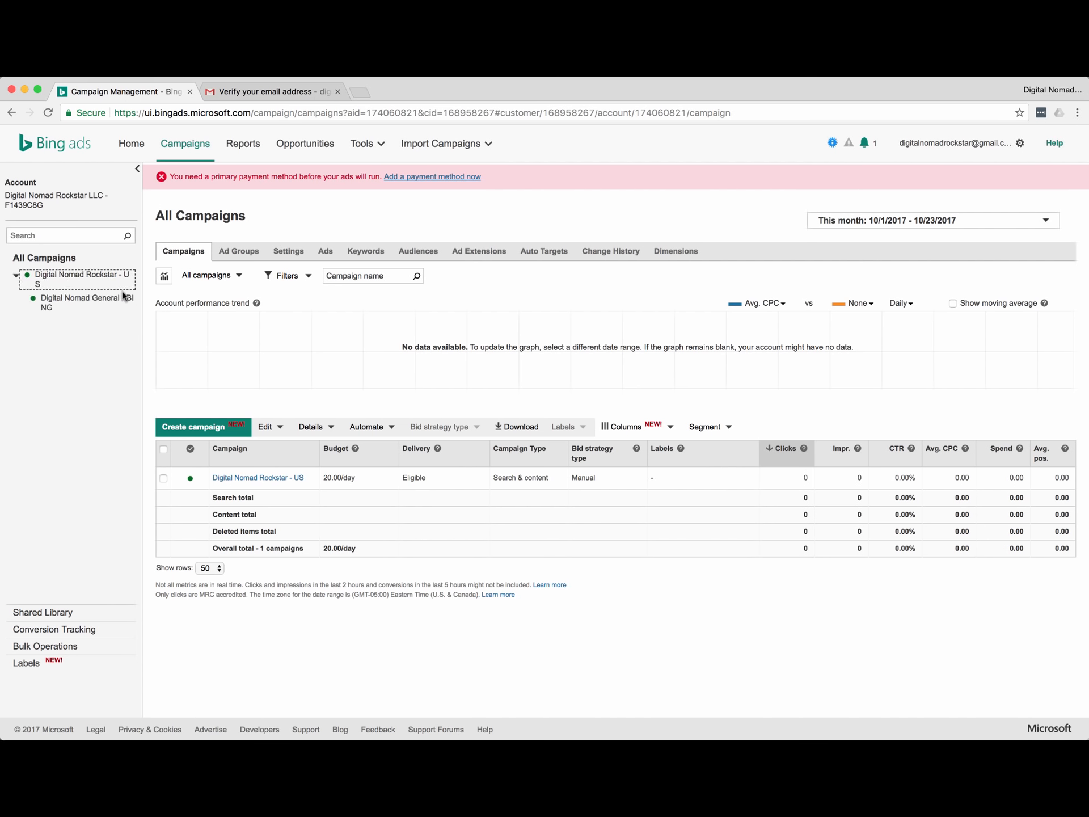
pyautogui.click(76, 305)
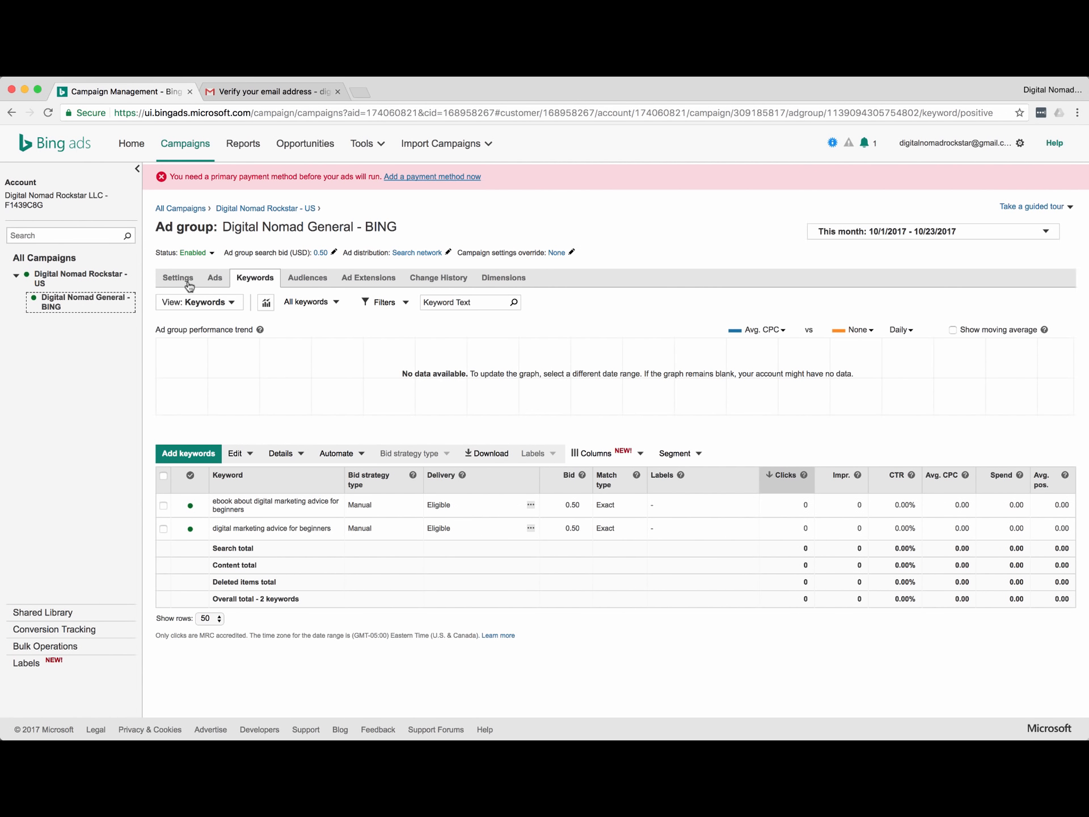
pyautogui.click(69, 279)
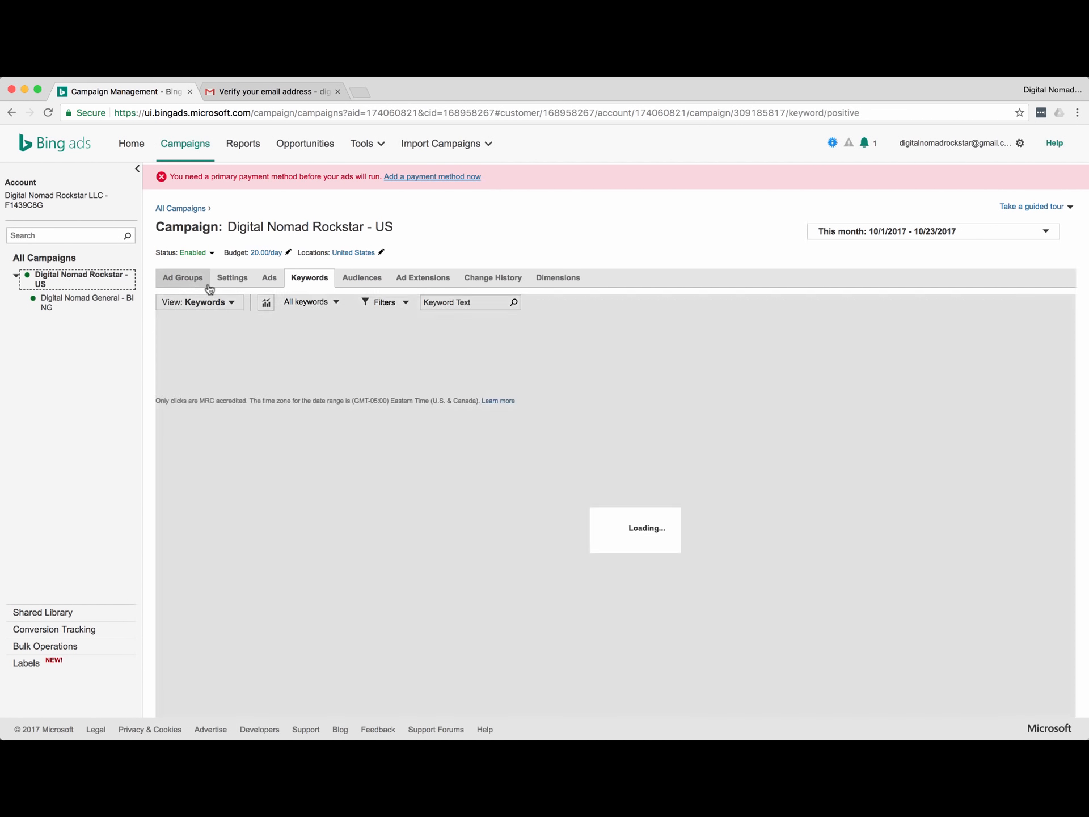
pyautogui.click(53, 307)
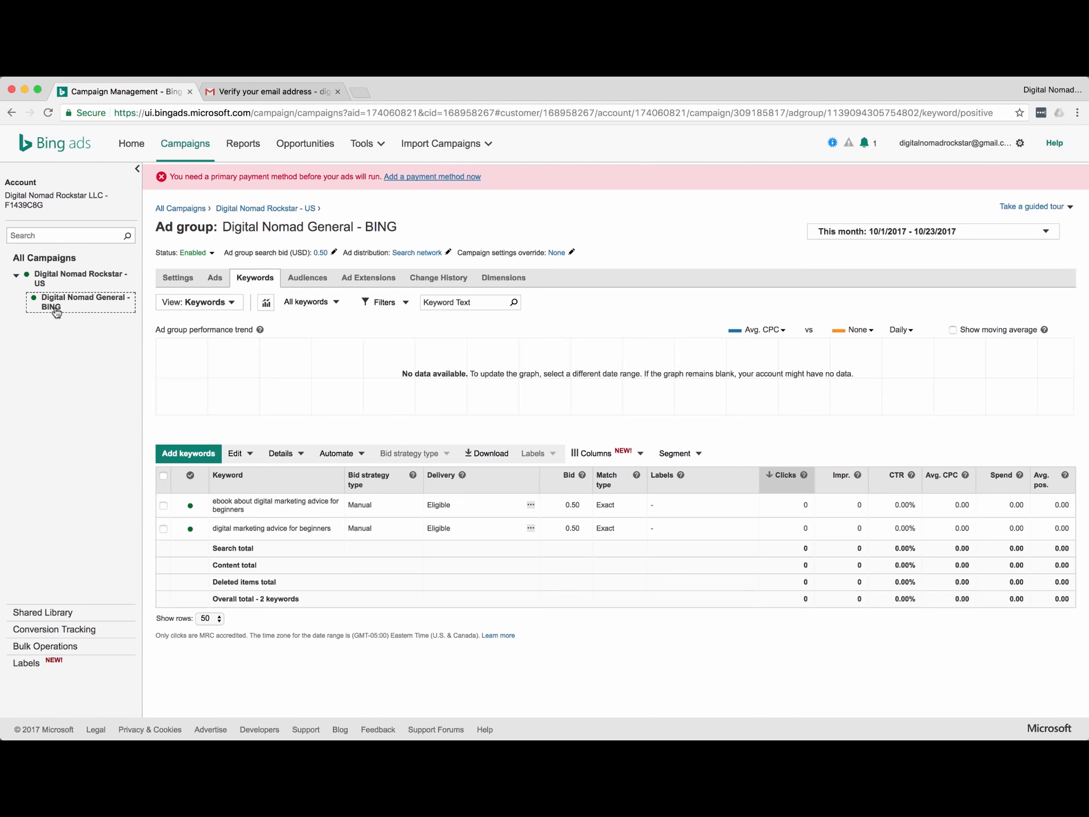
# Review the ad group's bid strategy in Settings, leave it unchanged, and return to All Campaigns.
pyautogui.click(192, 275)
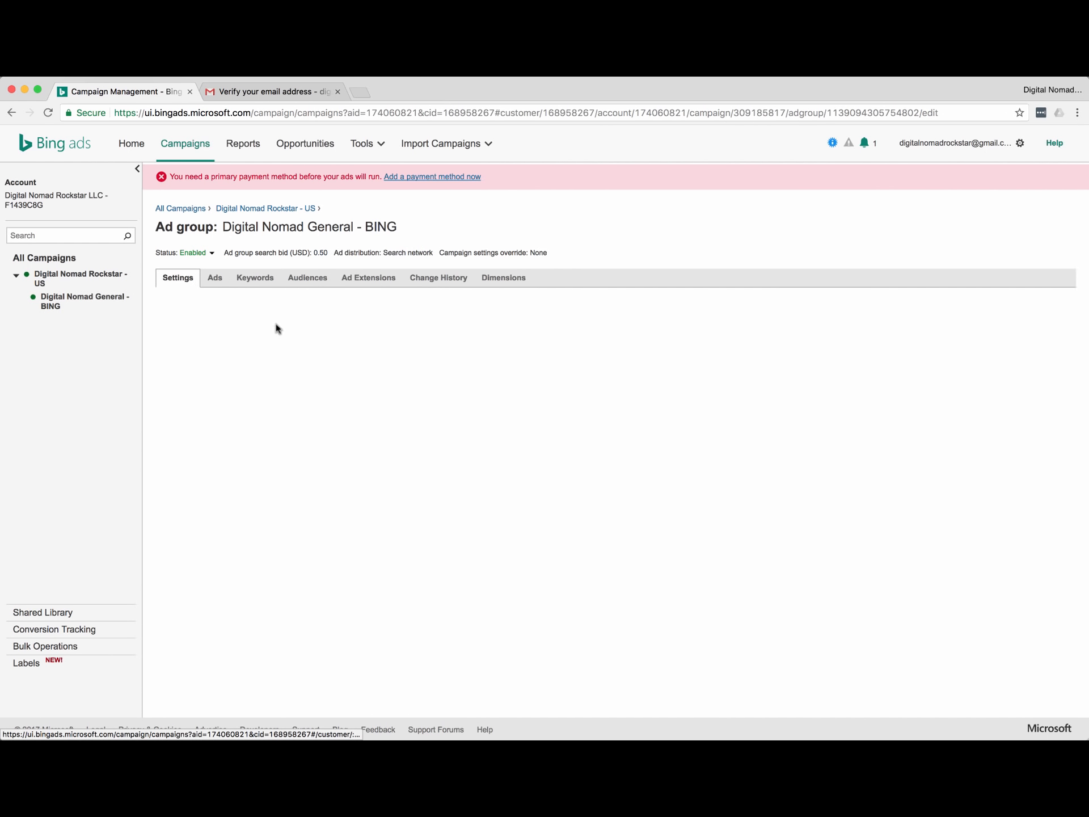
pyautogui.scroll(-3, 236, 369)
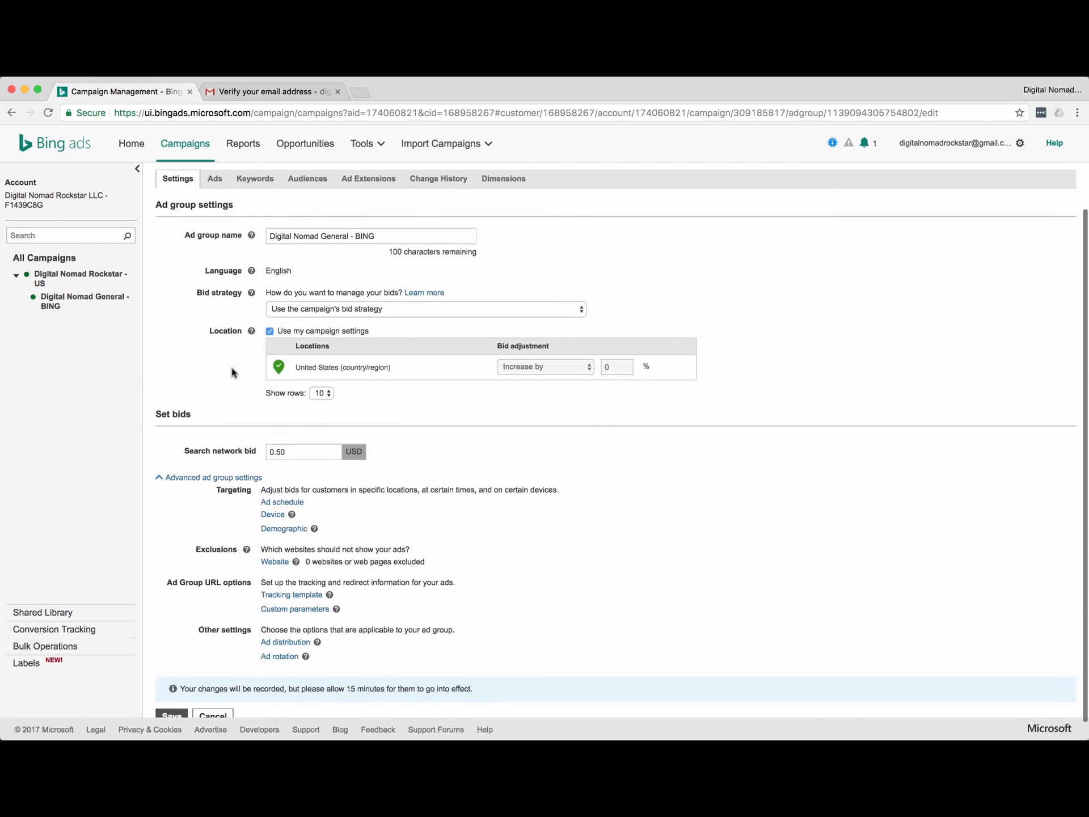
pyautogui.scroll(1, 228, 257)
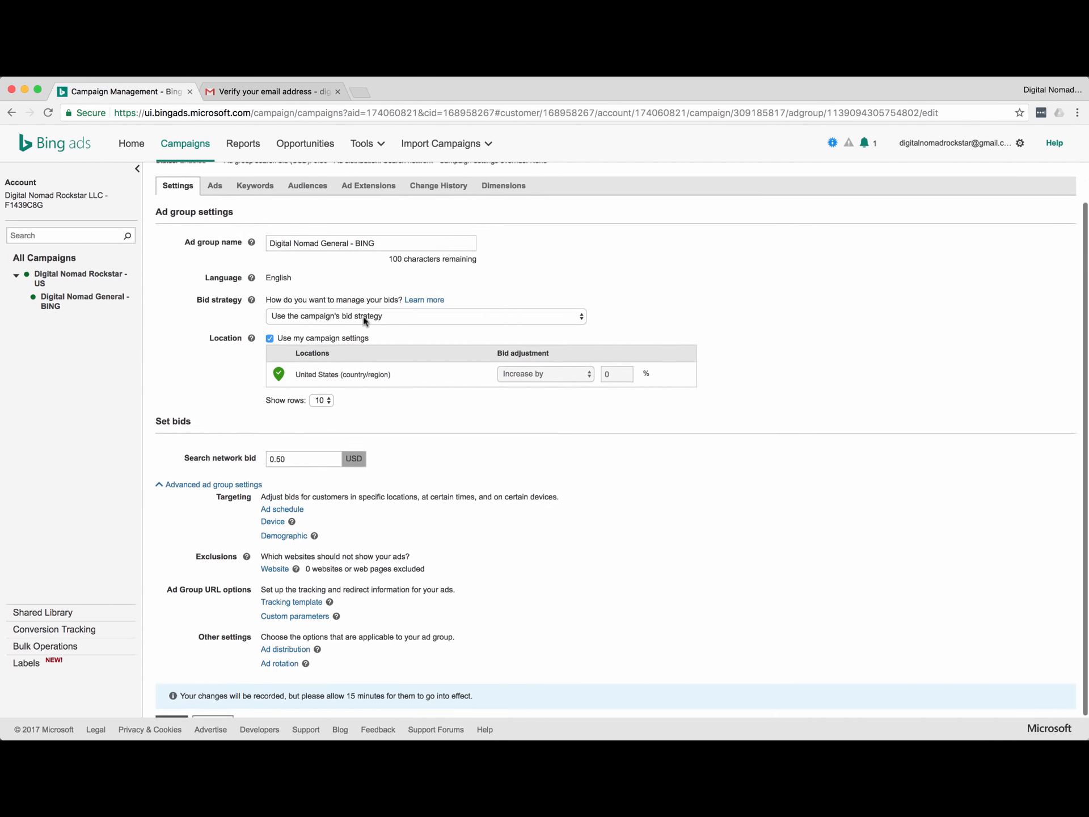
pyautogui.click(353, 328)
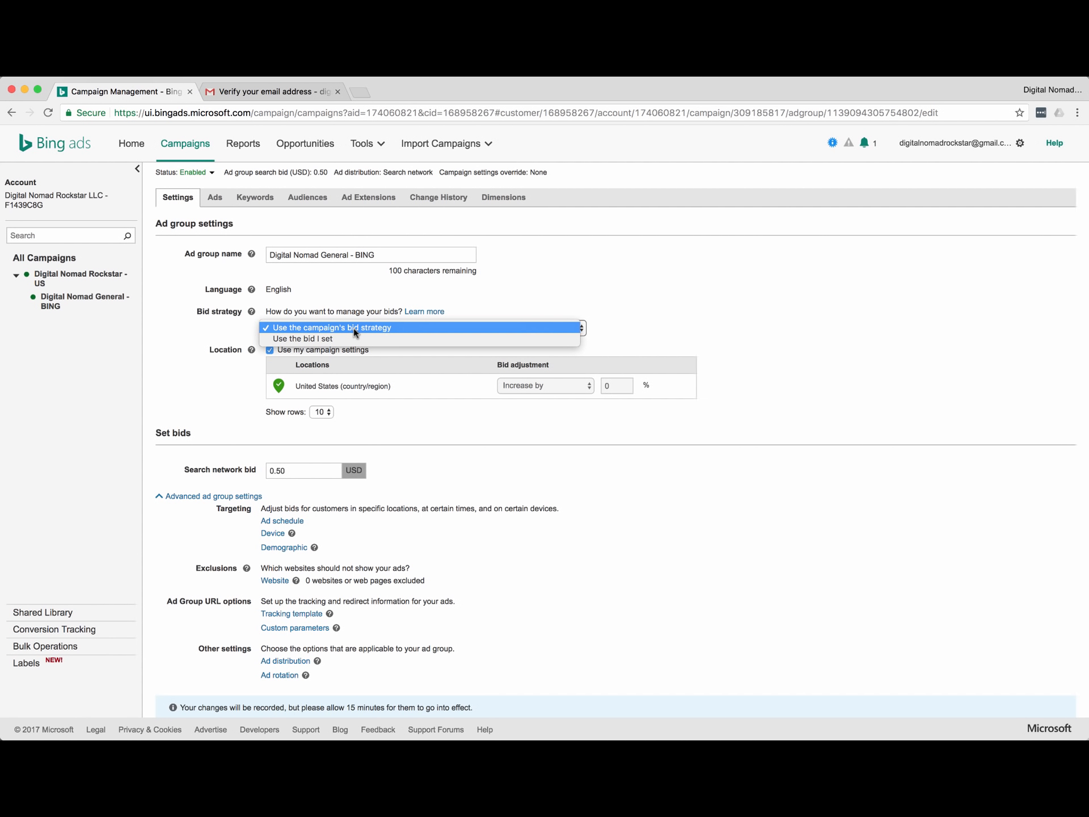
pyautogui.click(354, 329)
pyautogui.click(44, 261)
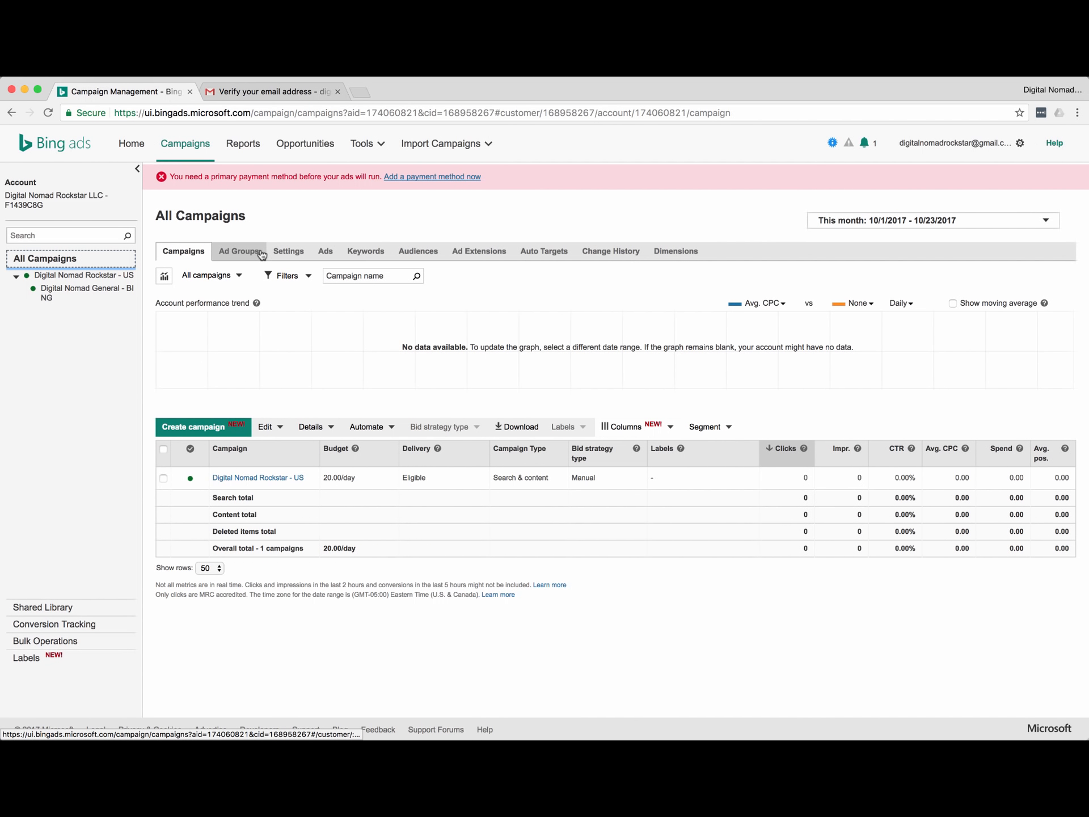
# Open the Digital Nomad Rockstar - US campaign settings and keep its Manual bid strategy.
pyautogui.click(289, 251)
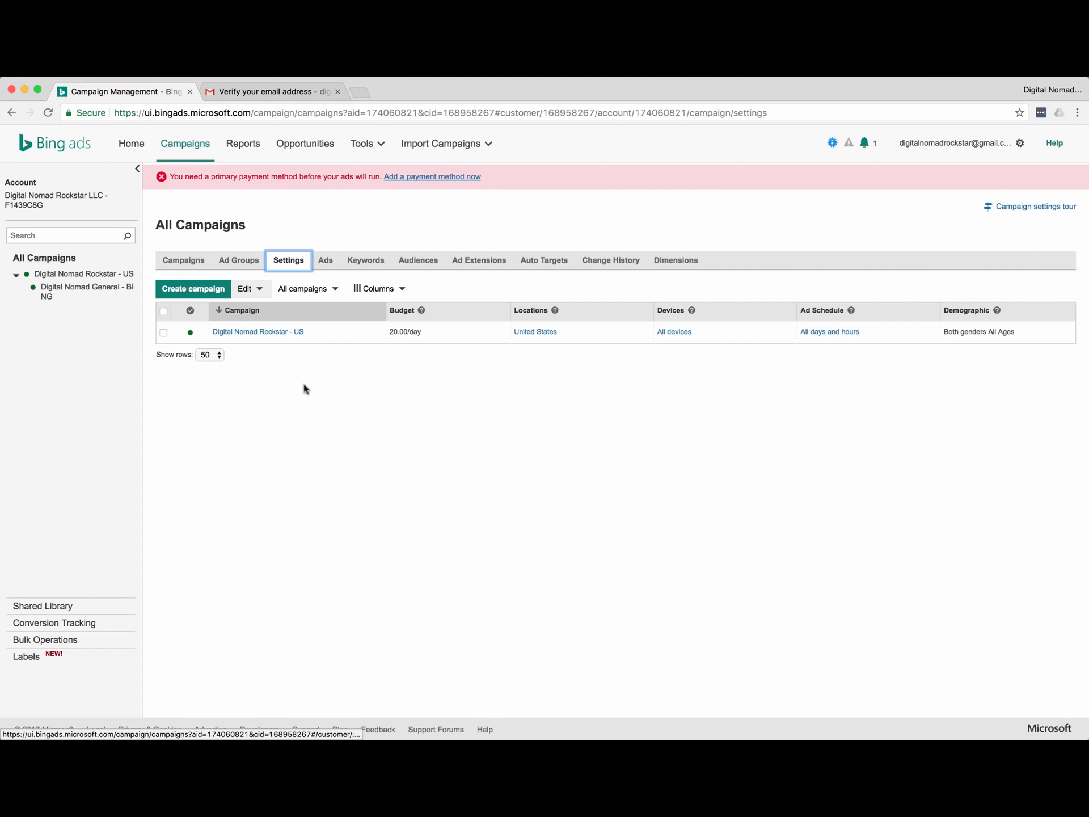
pyautogui.click(255, 332)
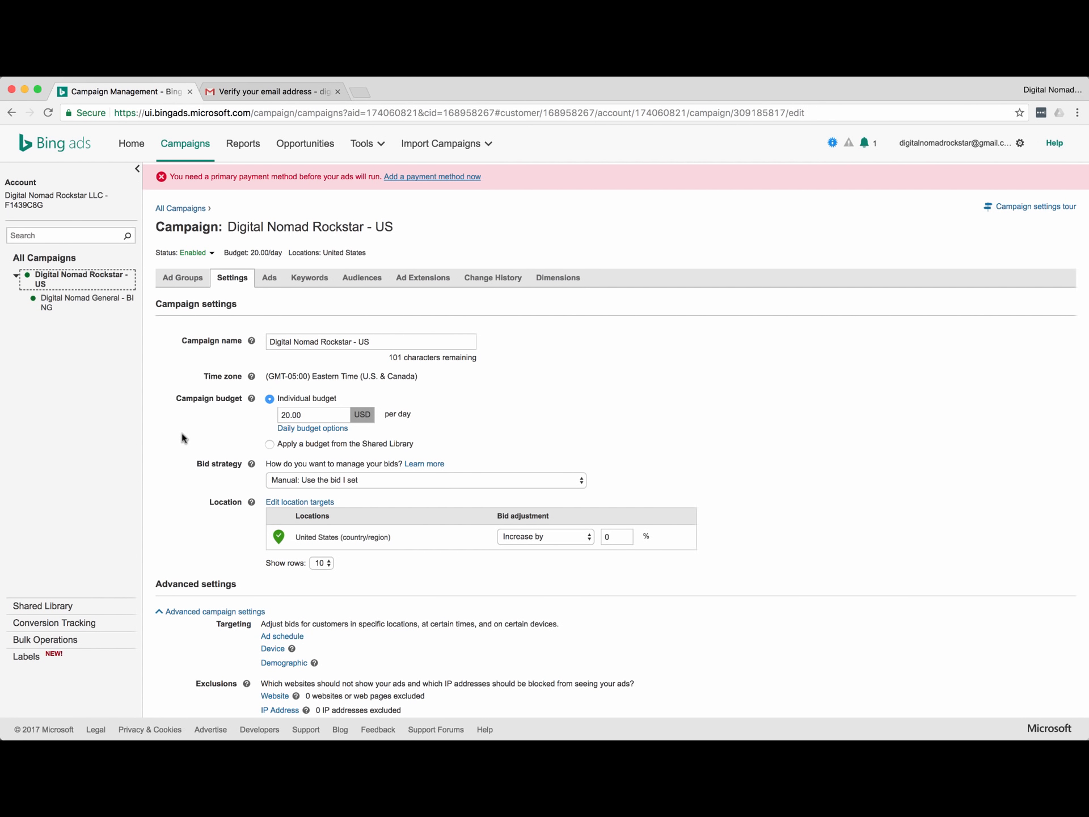
pyautogui.scroll(-3, 245, 502)
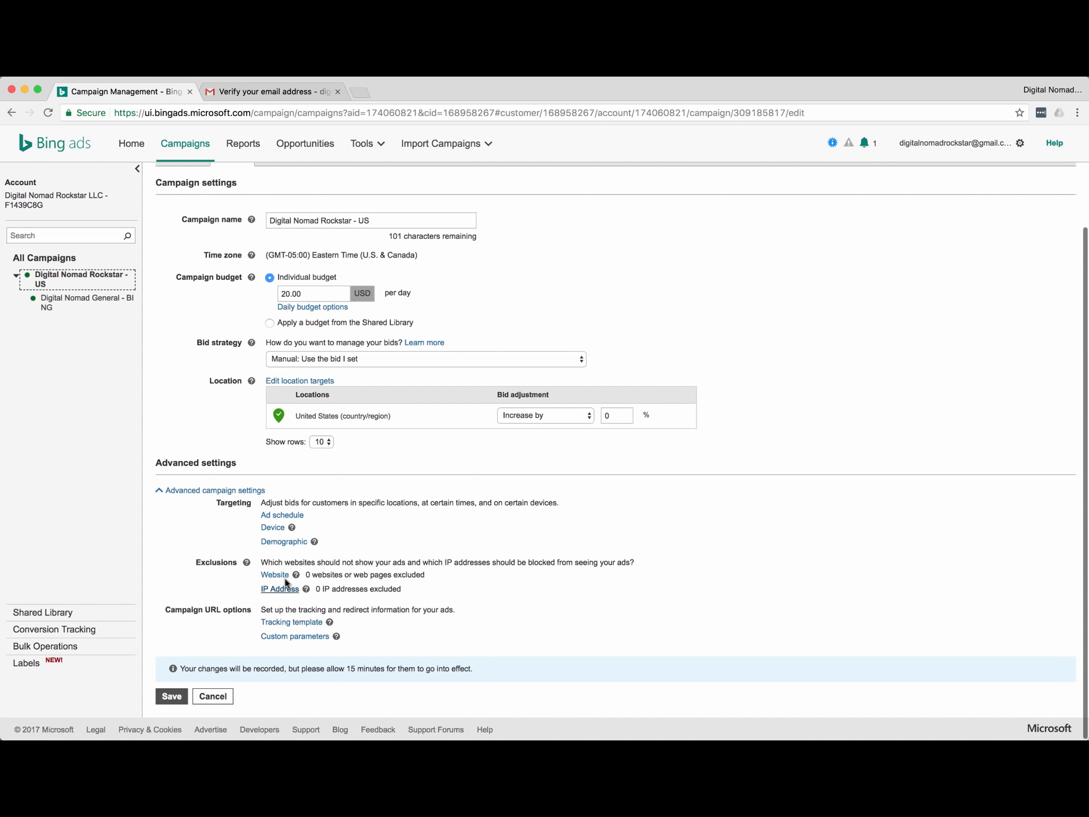
pyautogui.scroll(2, 218, 430)
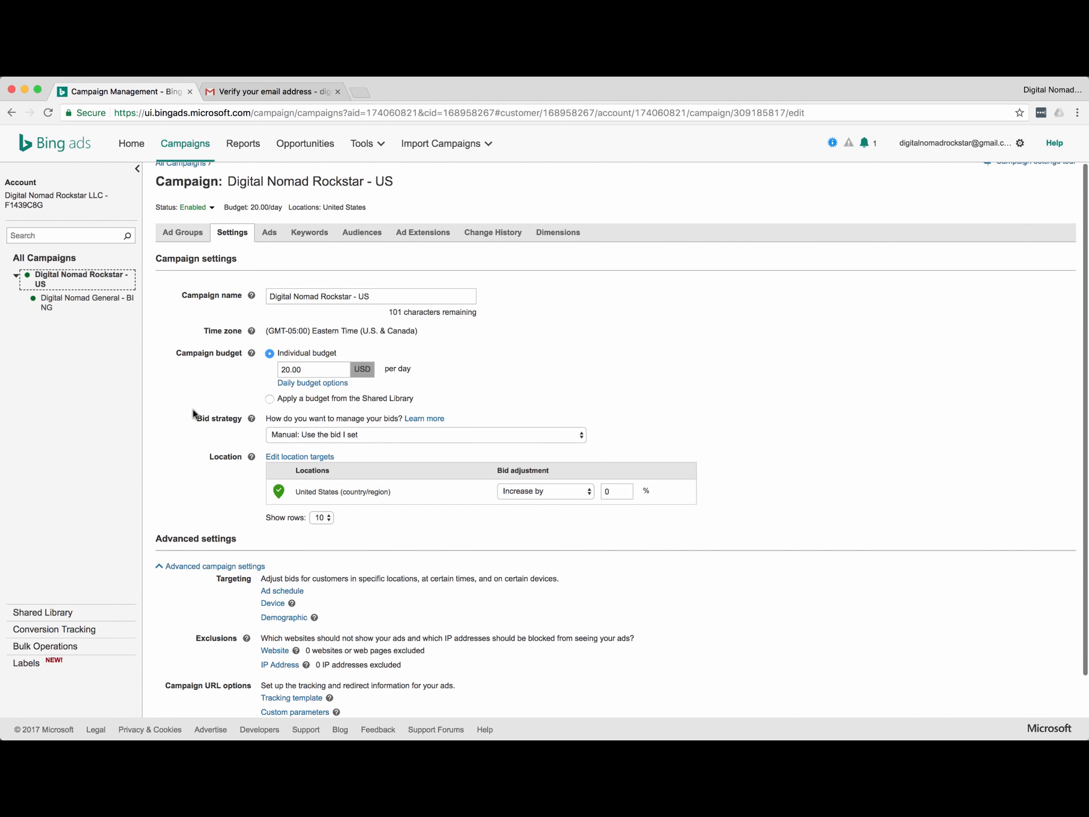
pyautogui.scroll(-2, 193, 413)
pyautogui.click(337, 359)
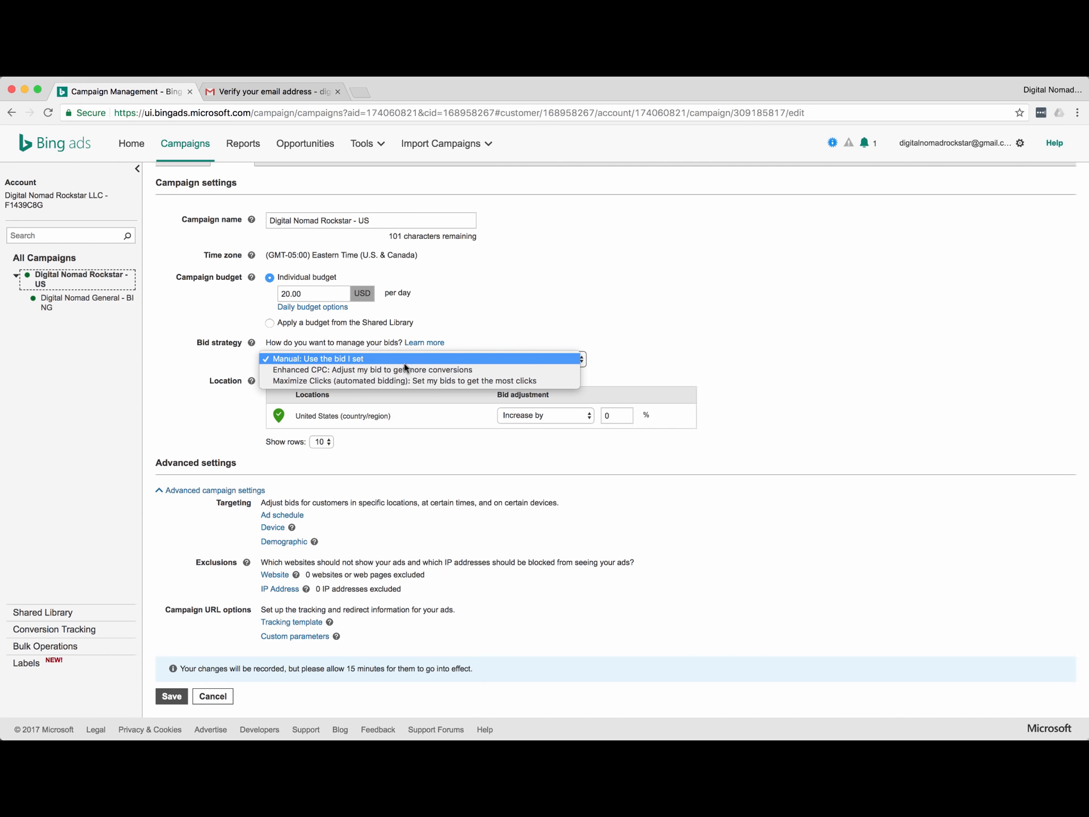
pyautogui.click(369, 359)
# Reveal the Device bid adjustments, showing desktop, tablet and smartphone at 0%.
pyautogui.scroll(-1, 216, 454)
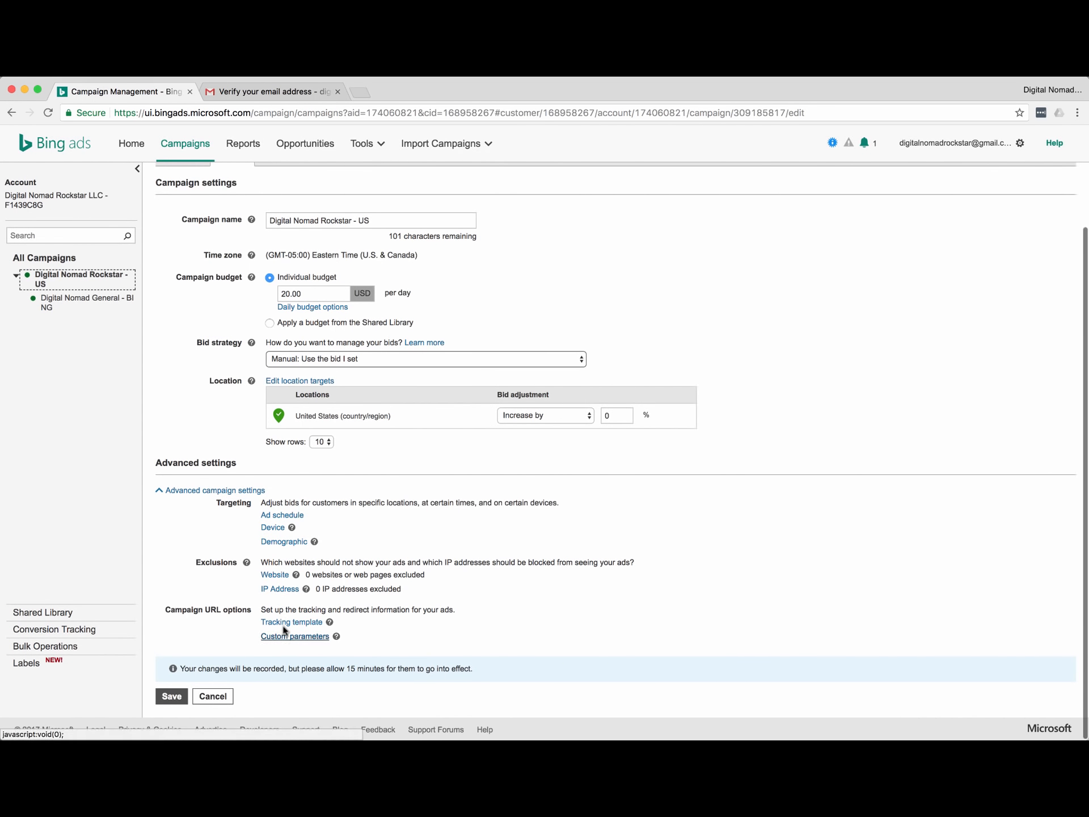
pyautogui.scroll(2, 206, 600)
pyautogui.scroll(-2, 232, 584)
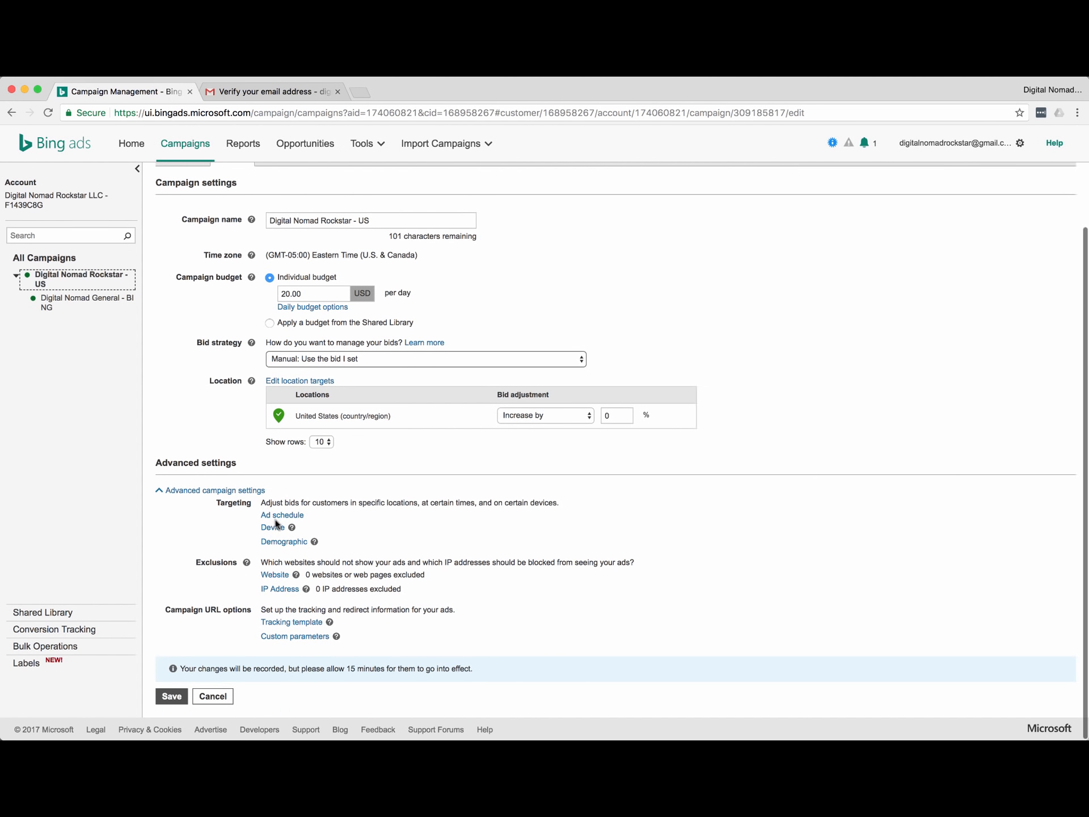
pyautogui.click(275, 527)
pyautogui.scroll(-3, 582, 554)
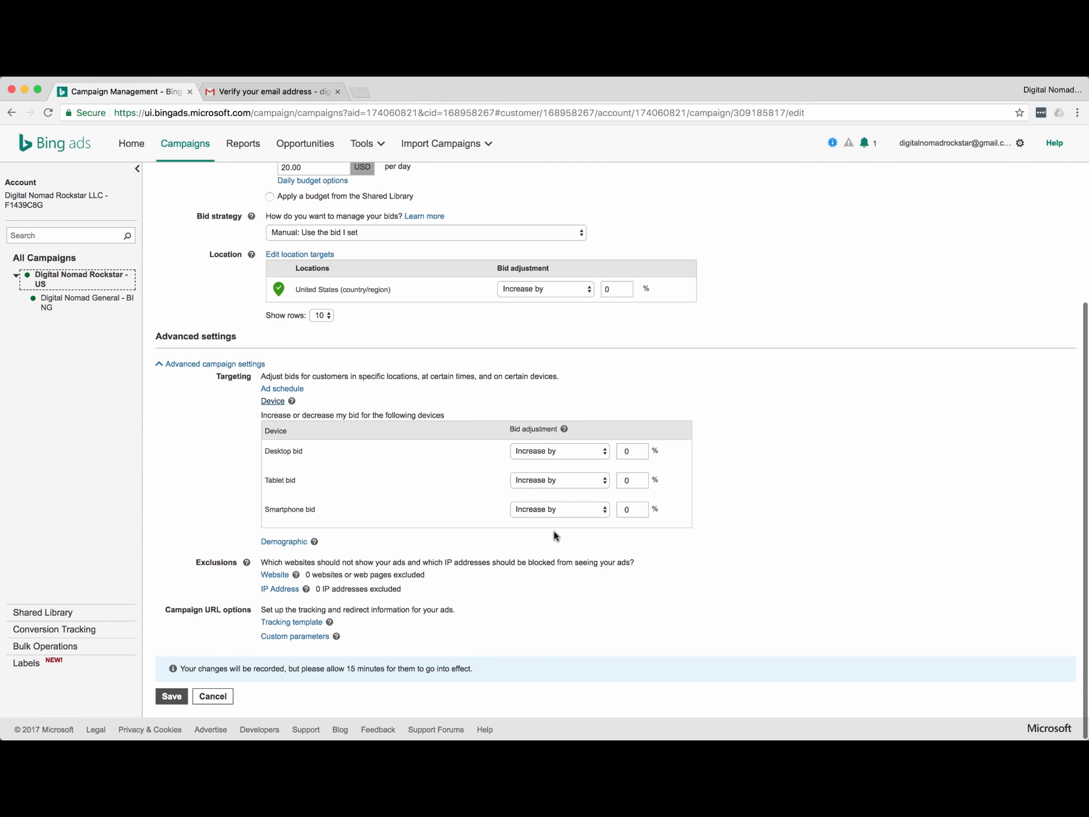
# Expand the Demographic bid adjustments and check the Male direction options without changing them.
pyautogui.click(284, 542)
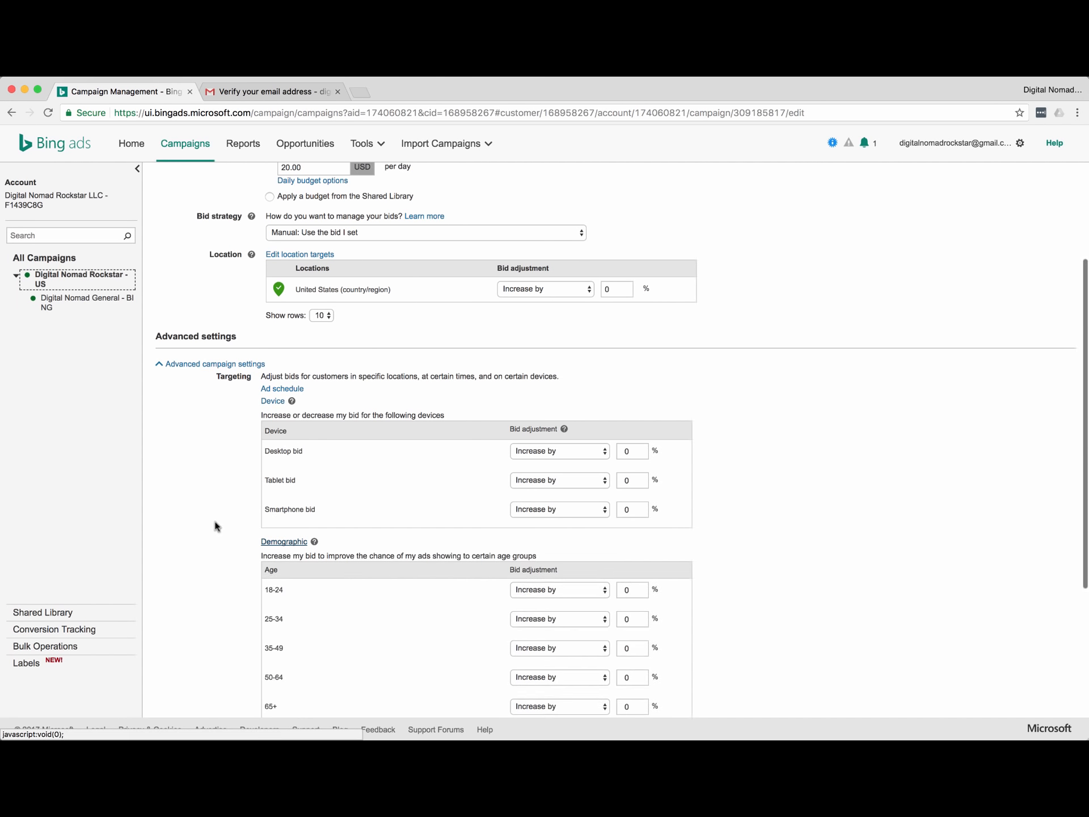
pyautogui.scroll(-5, 241, 523)
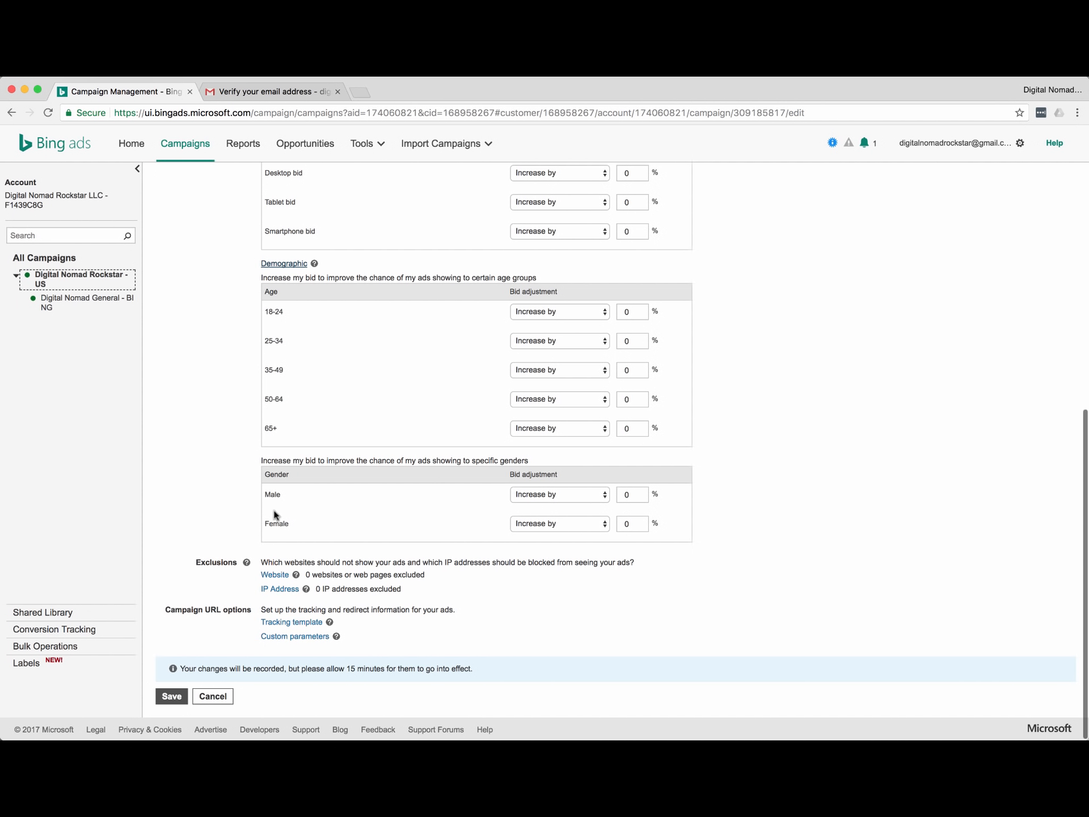
pyautogui.click(540, 498)
pyautogui.click(454, 497)
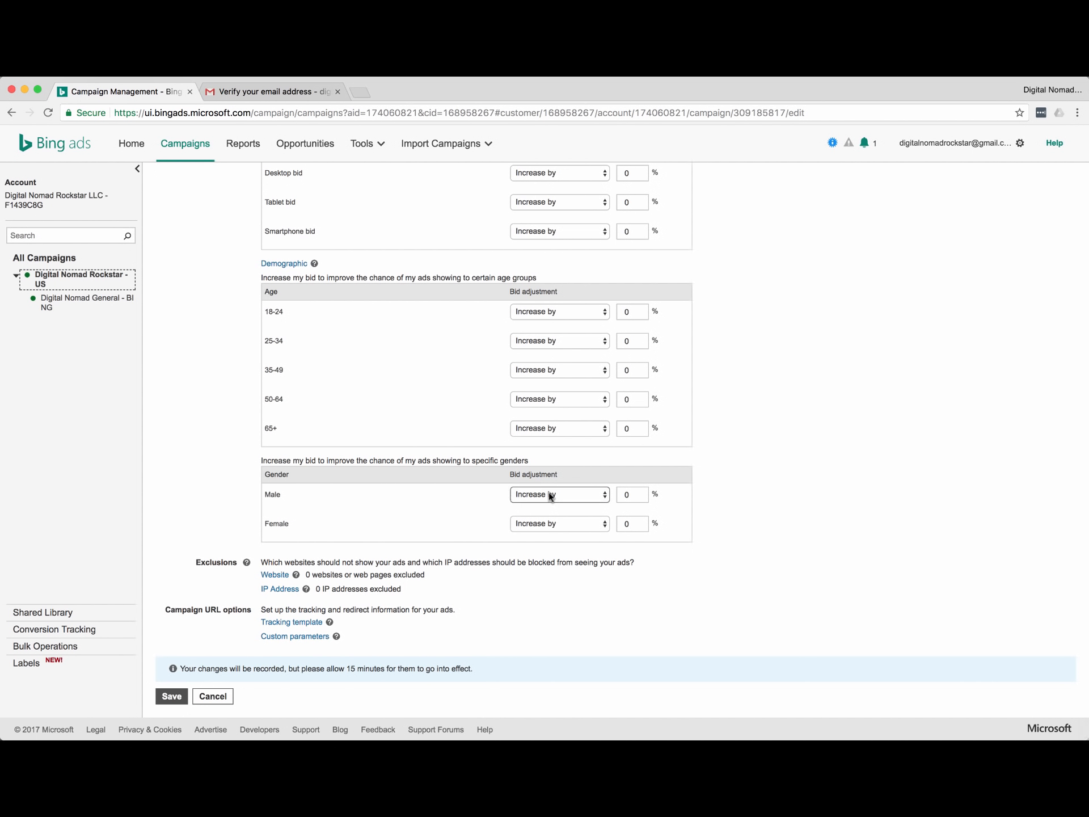
pyautogui.click(550, 496)
pyautogui.click(429, 490)
pyautogui.click(563, 494)
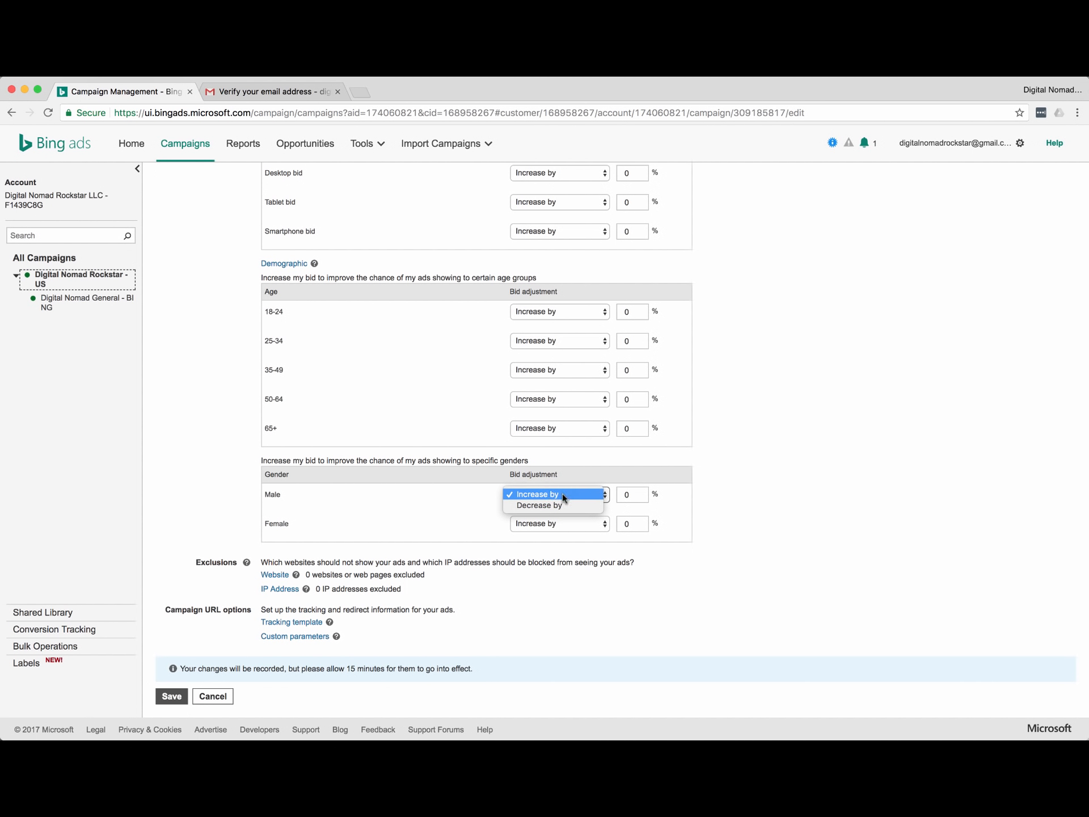
pyautogui.click(239, 382)
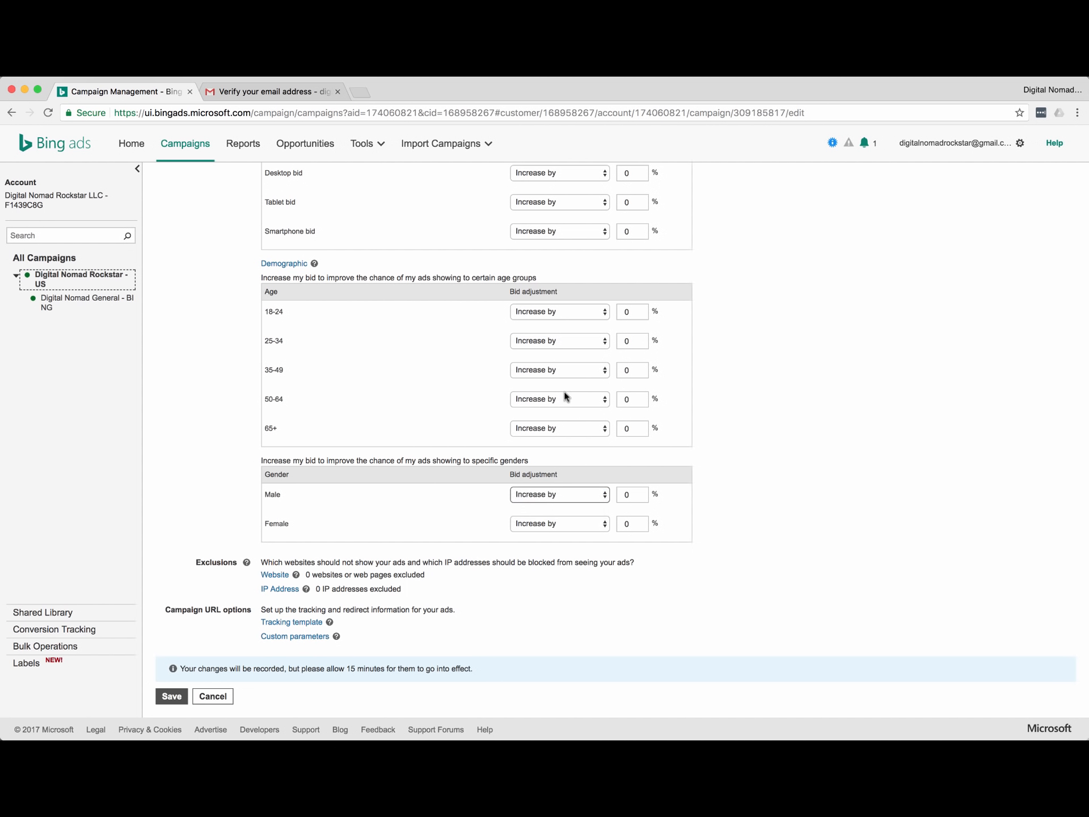
# Set ages 18-24 to decrease by 90% and enter 90% for 25-34 and 35-49.
pyautogui.click(568, 311)
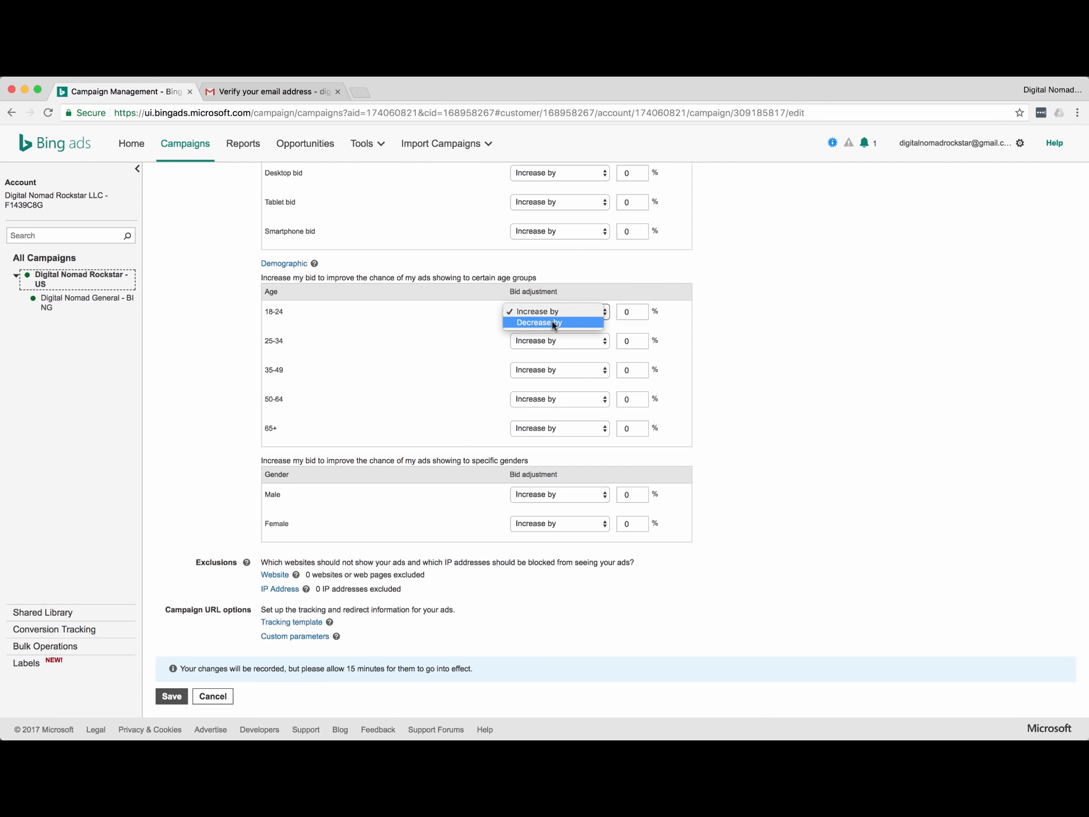
pyautogui.click(552, 321)
pyautogui.click(635, 311)
pyautogui.write('10')
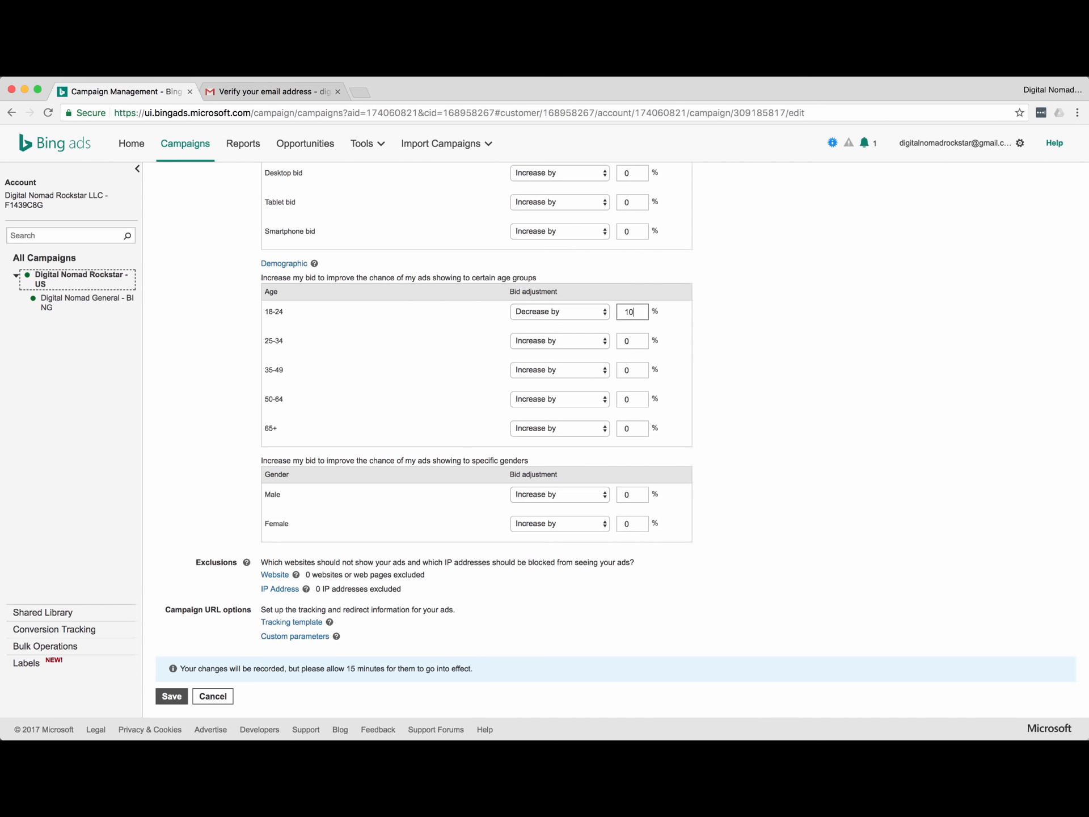
pyautogui.write('0')
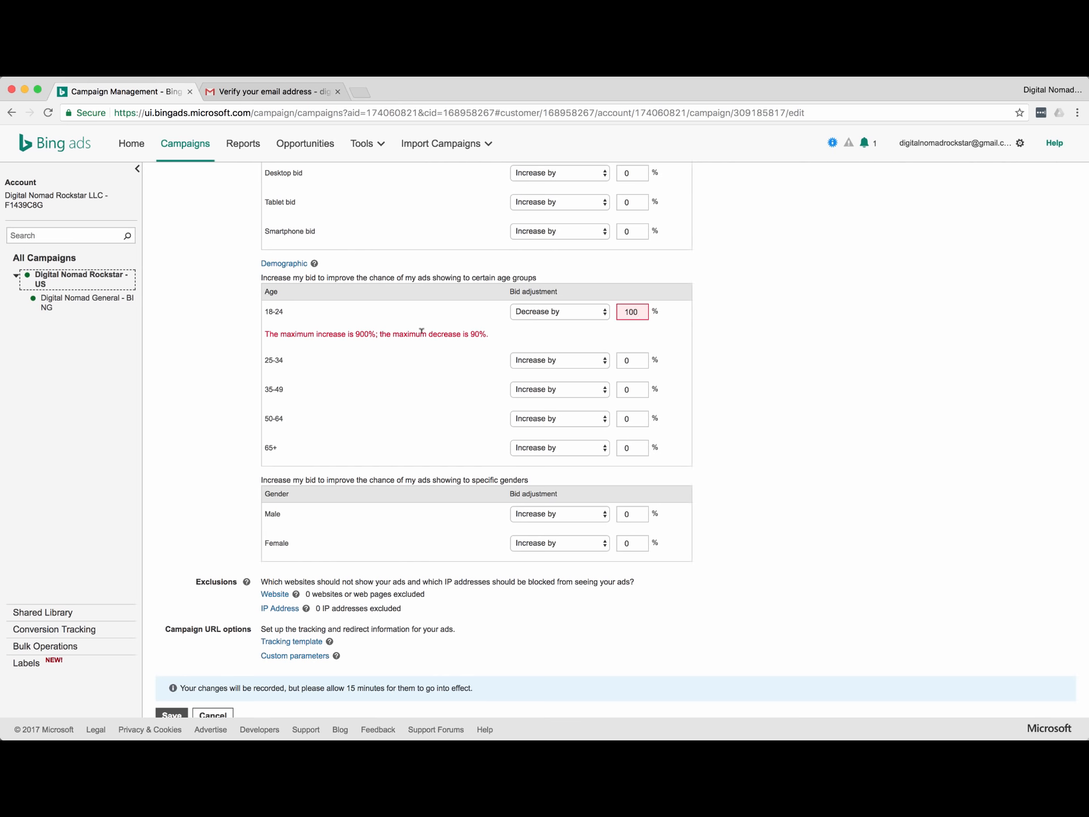
pyautogui.press('BackSpace')
pyautogui.press('BackSpace')
pyautogui.press('BackSpace')
pyautogui.write('90')
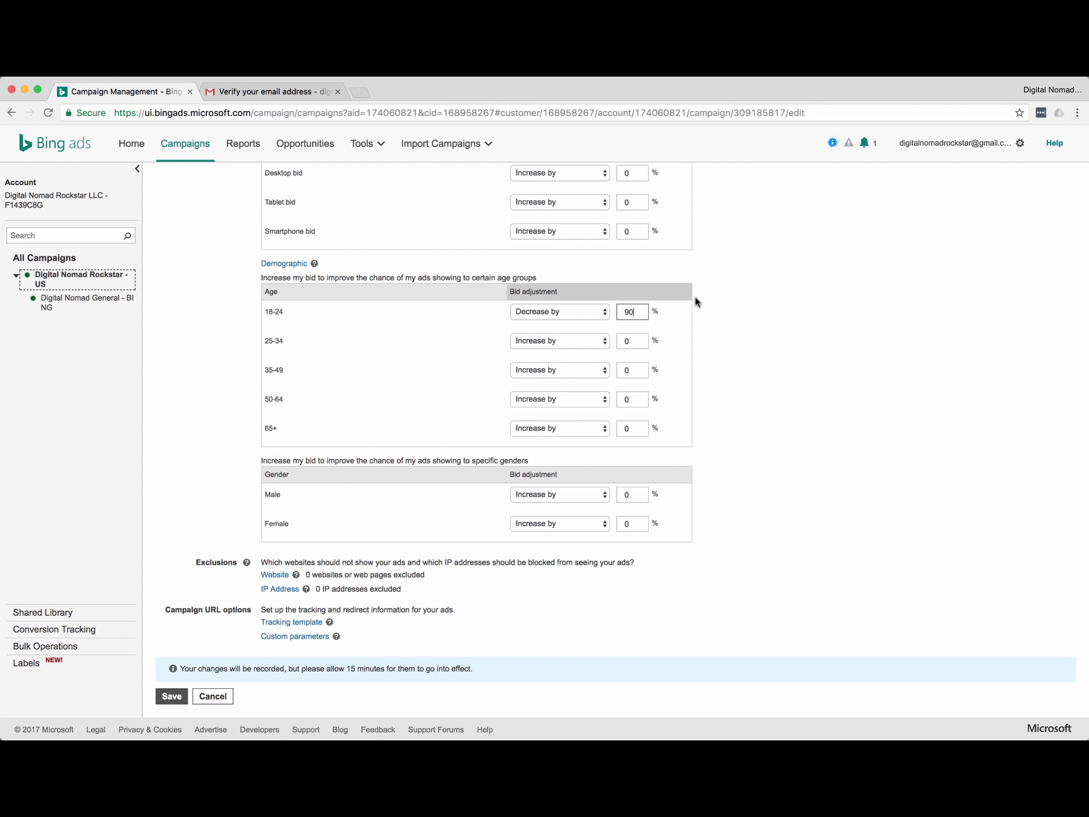
pyautogui.click(719, 341)
pyautogui.click(633, 340)
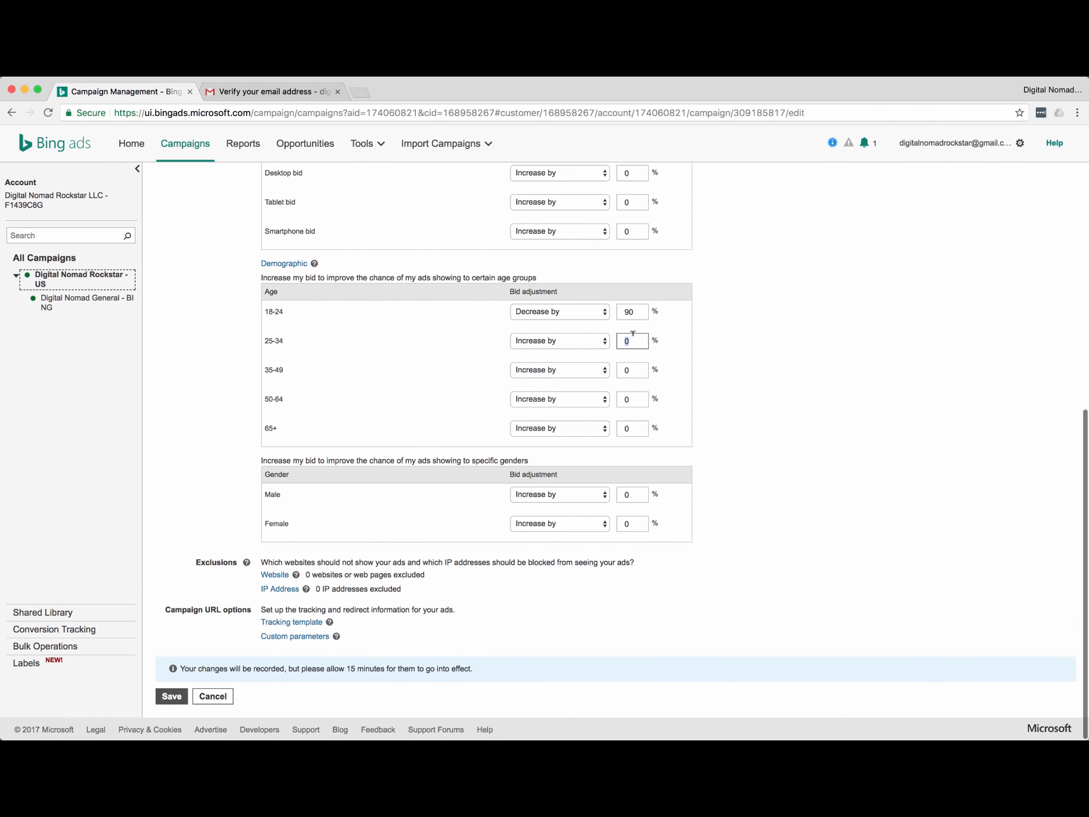
pyautogui.write('9')
pyautogui.click(628, 370)
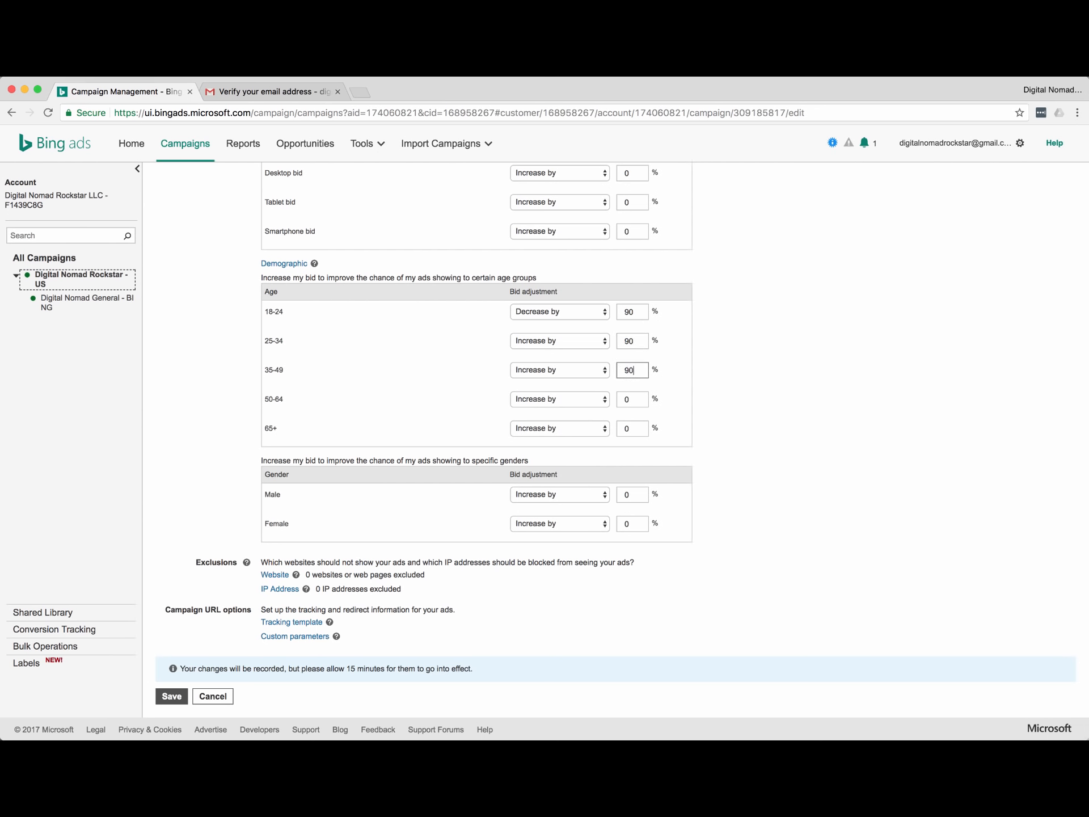
pyautogui.click(735, 384)
# Switch the 25-34 and 35-49 adjustments to 'Decrease by'.
pyautogui.scroll(-2, 484, 437)
pyautogui.click(549, 494)
pyautogui.click(547, 336)
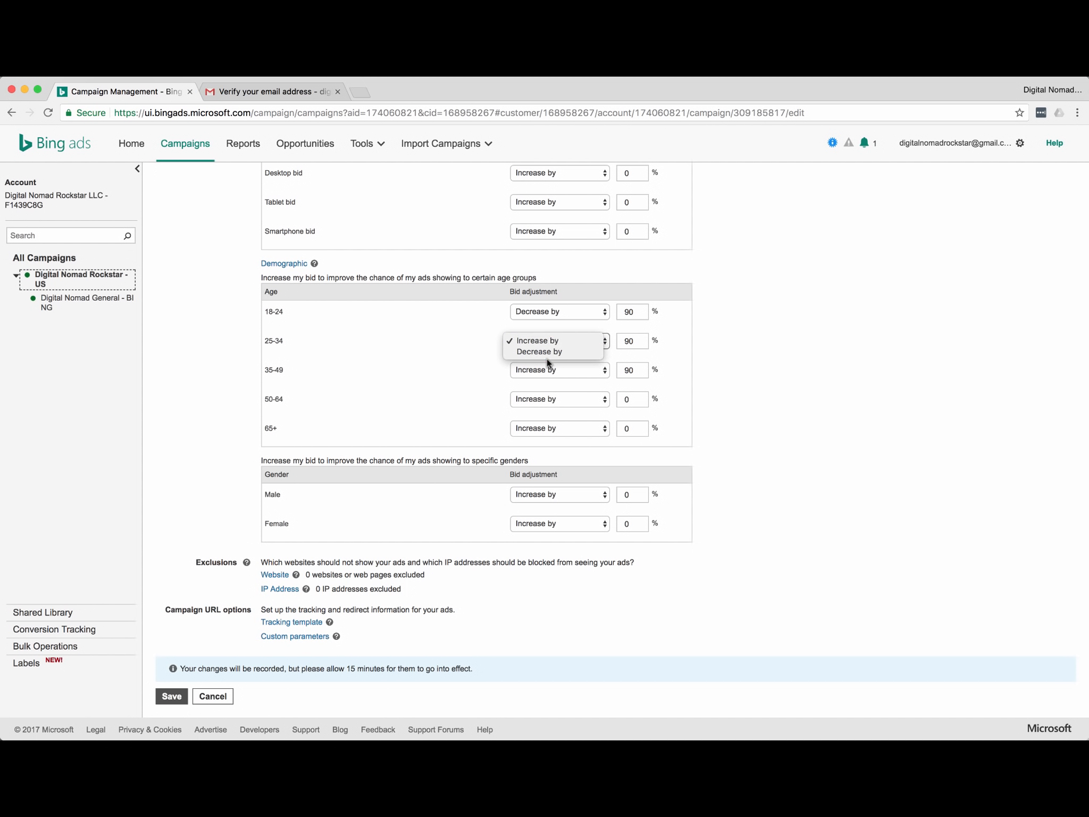
pyautogui.click(547, 343)
pyautogui.click(548, 343)
pyautogui.click(548, 355)
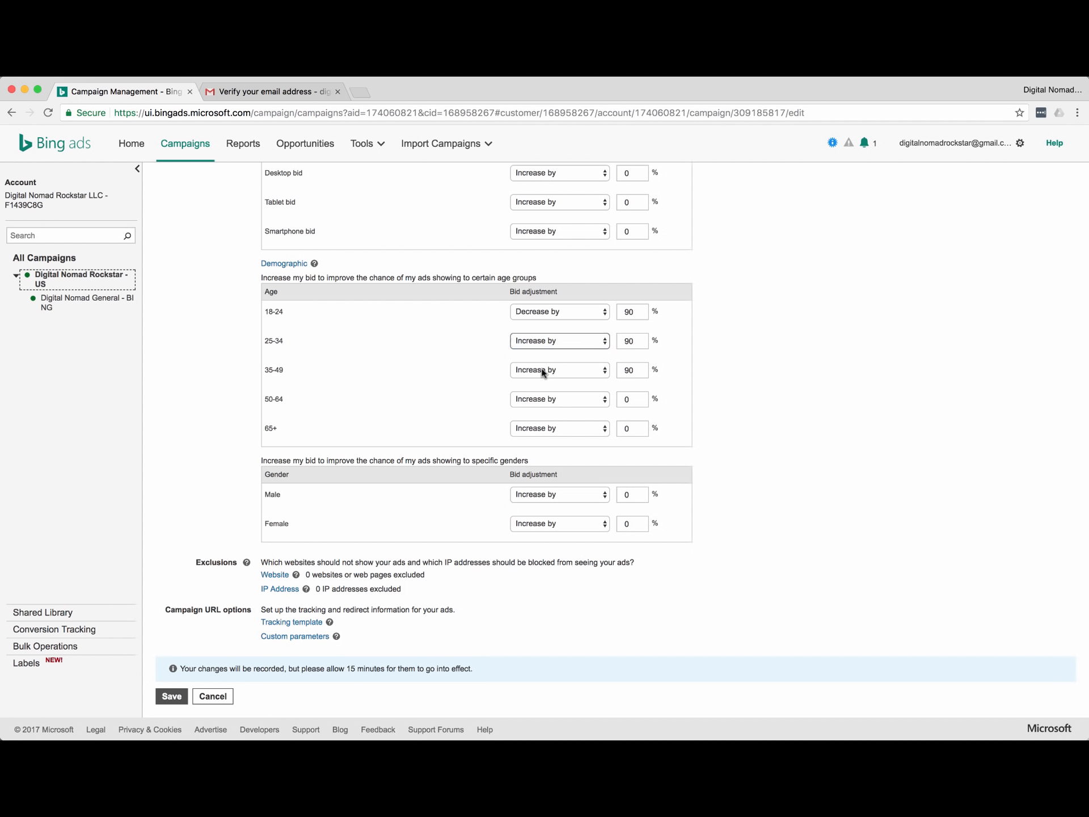
pyautogui.click(546, 370)
pyautogui.click(544, 381)
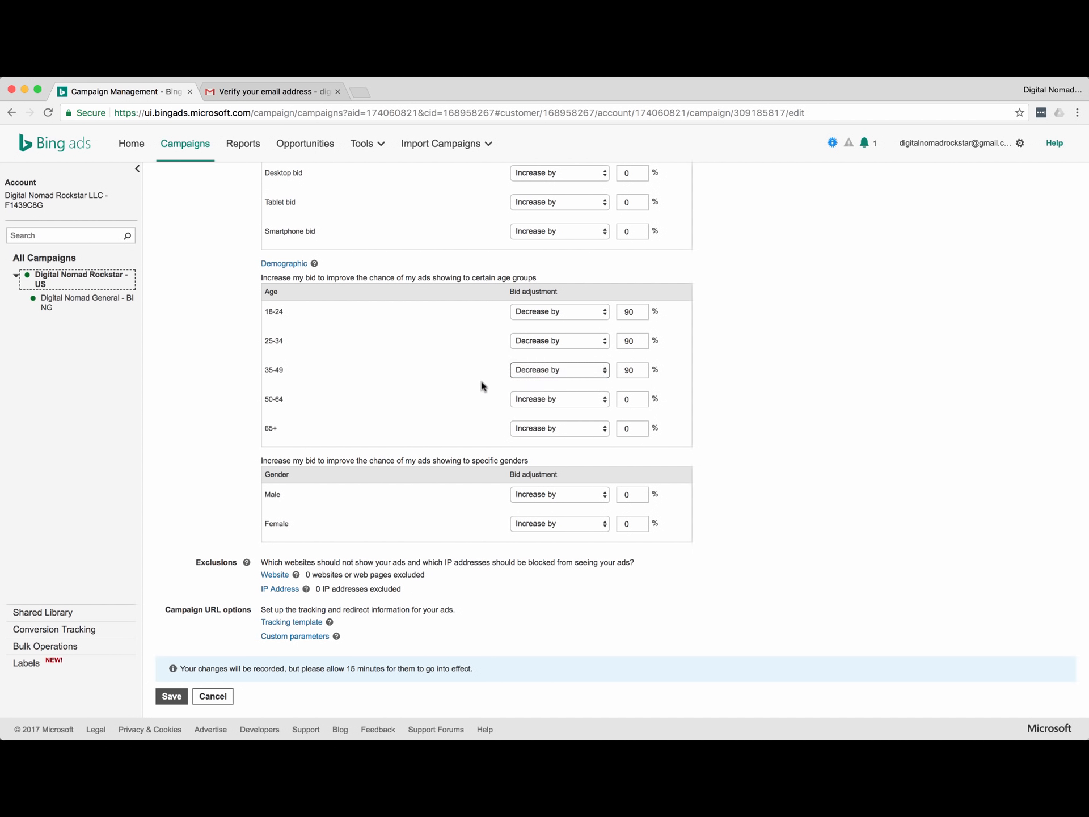
# Set the Male adjustment to decrease by 90%.
pyautogui.click(554, 495)
pyautogui.click(557, 499)
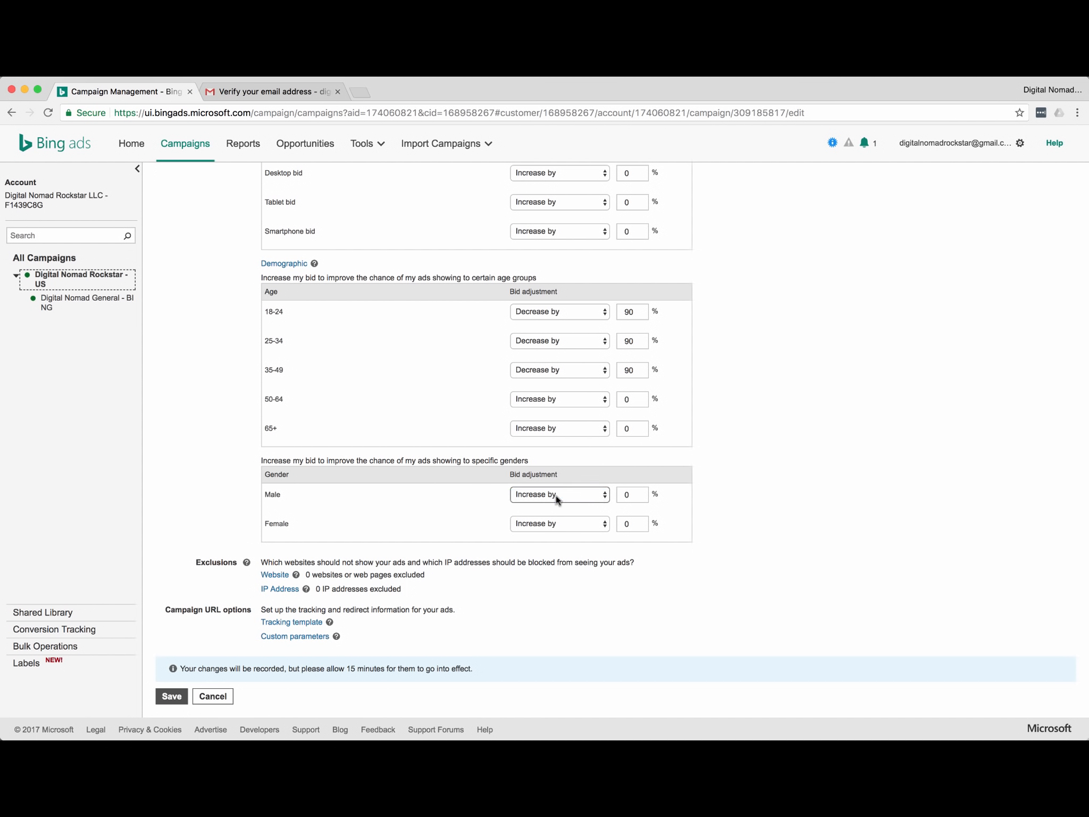
pyautogui.click(556, 499)
pyautogui.click(558, 509)
pyautogui.doubleClick(630, 493)
pyautogui.click(795, 451)
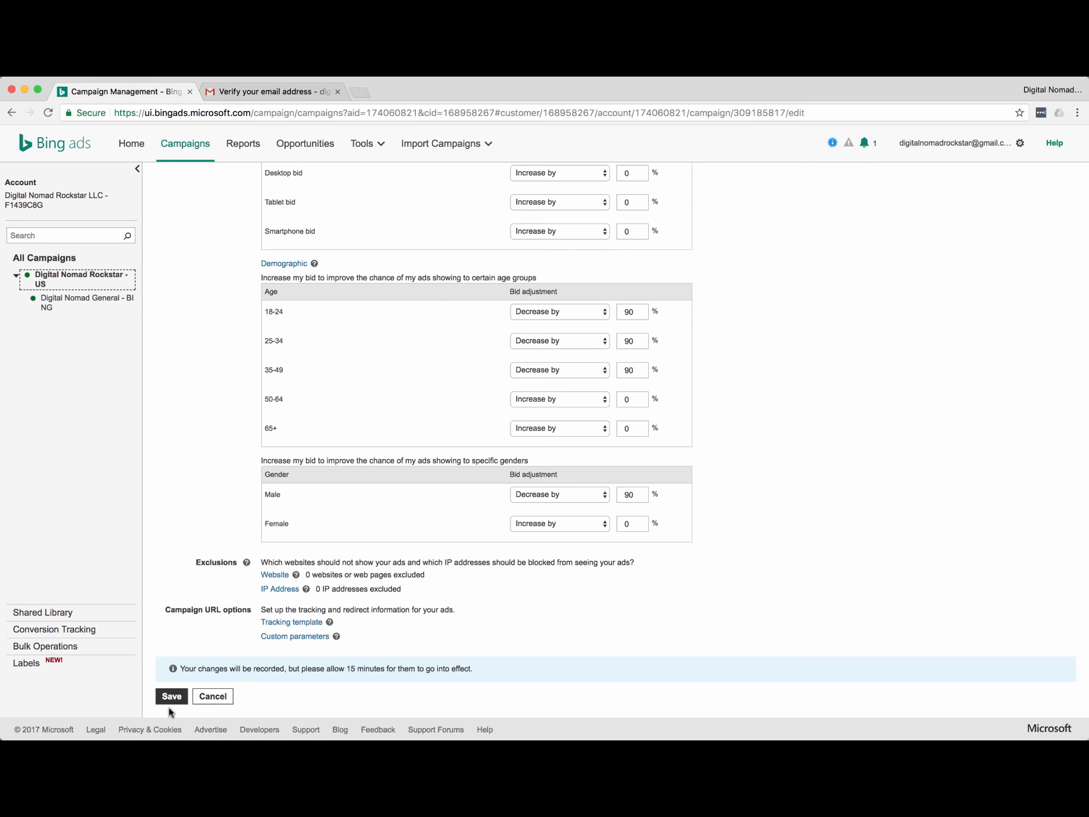
pyautogui.scroll(10, 204, 518)
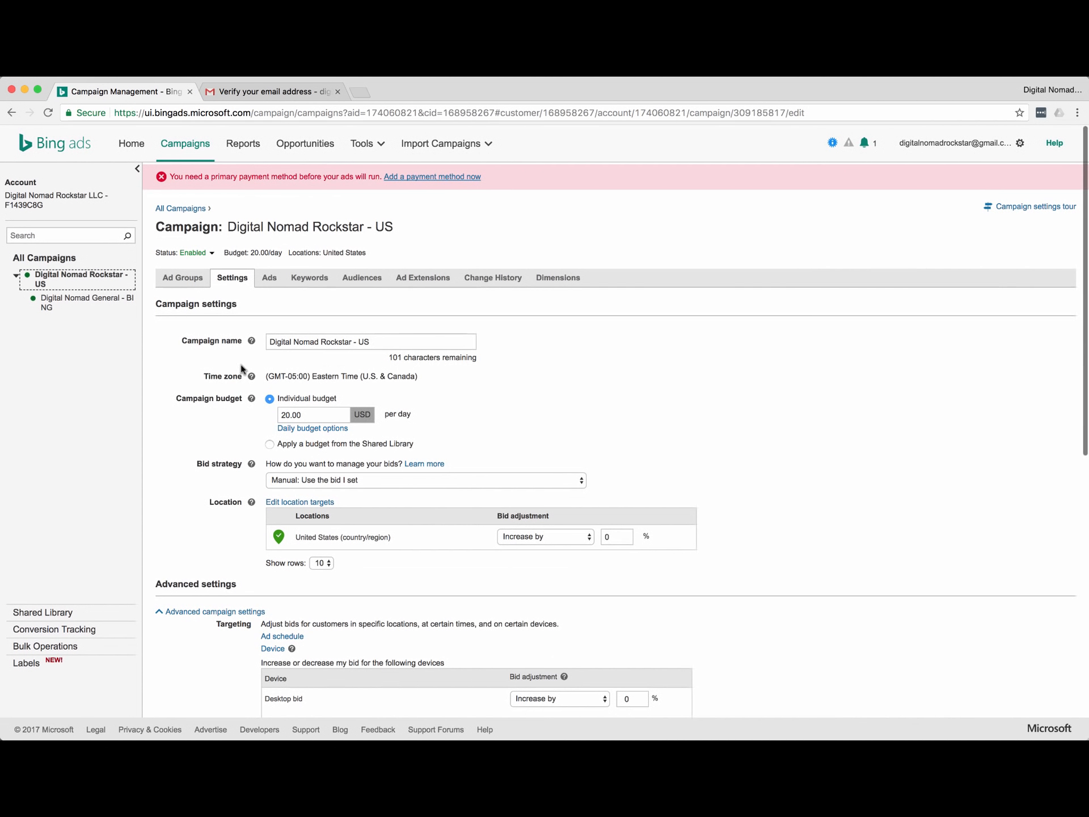
# Save the 90% demographic bid decreases on the campaign settings page.
pyautogui.scroll(-5, 227, 407)
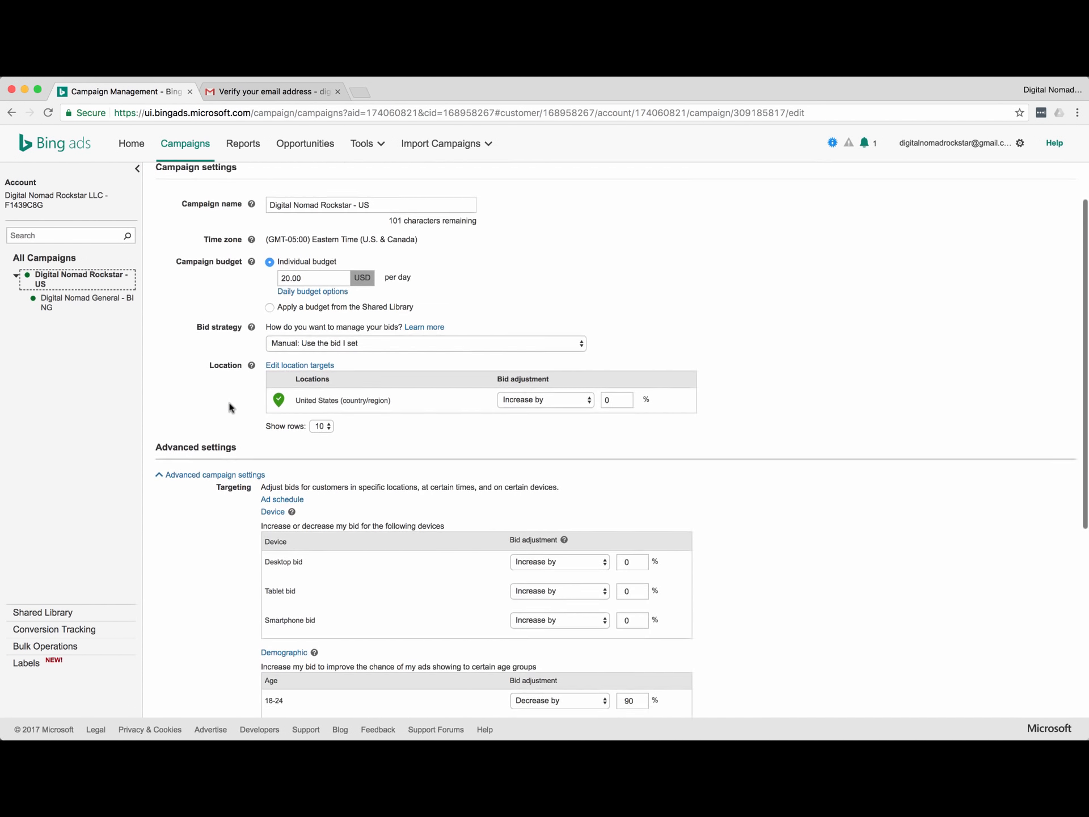
pyautogui.scroll(-10, 204, 511)
pyautogui.click(171, 697)
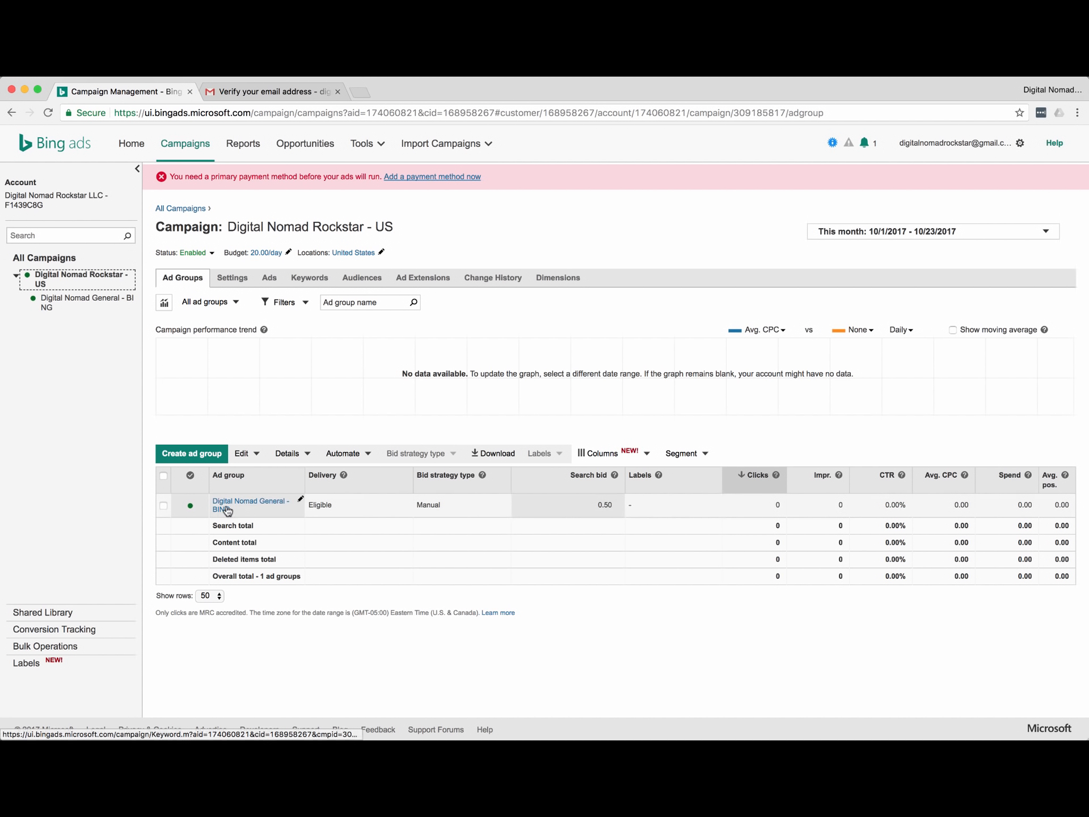
# Select Digital Nomad General - BING, view Edit > Other changes without applying, then open the ad group.
pyautogui.click(164, 505)
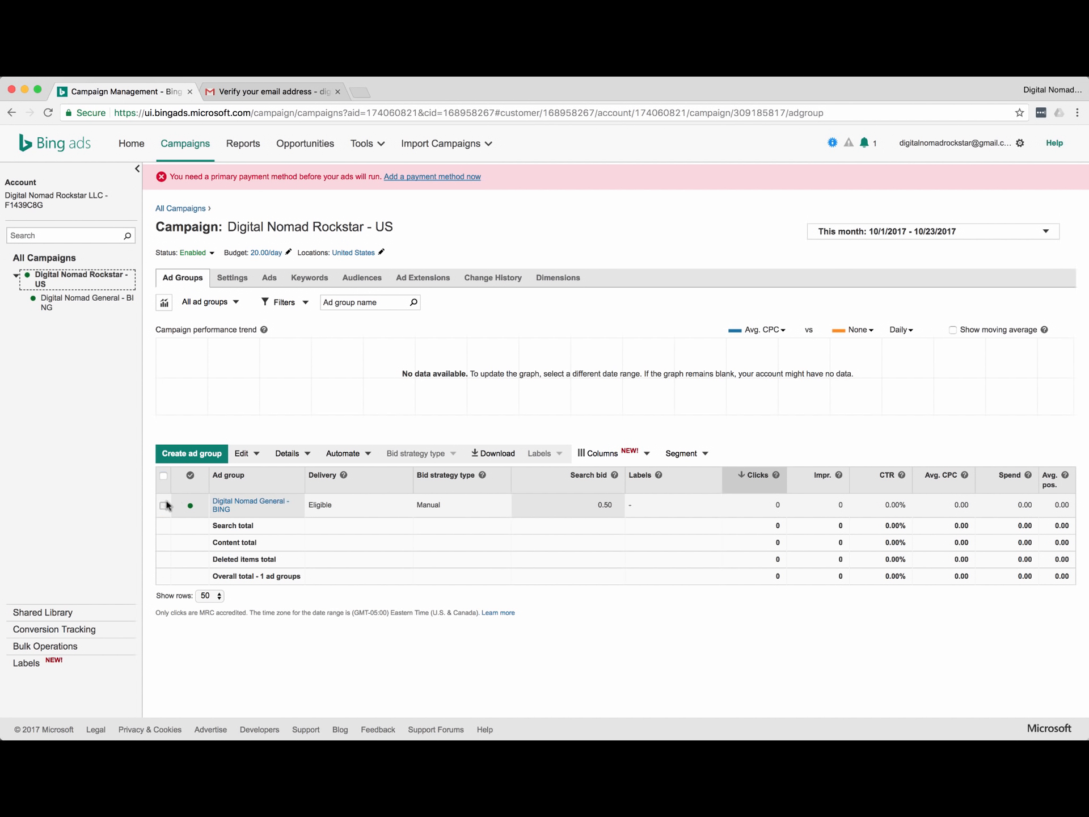
pyautogui.click(242, 453)
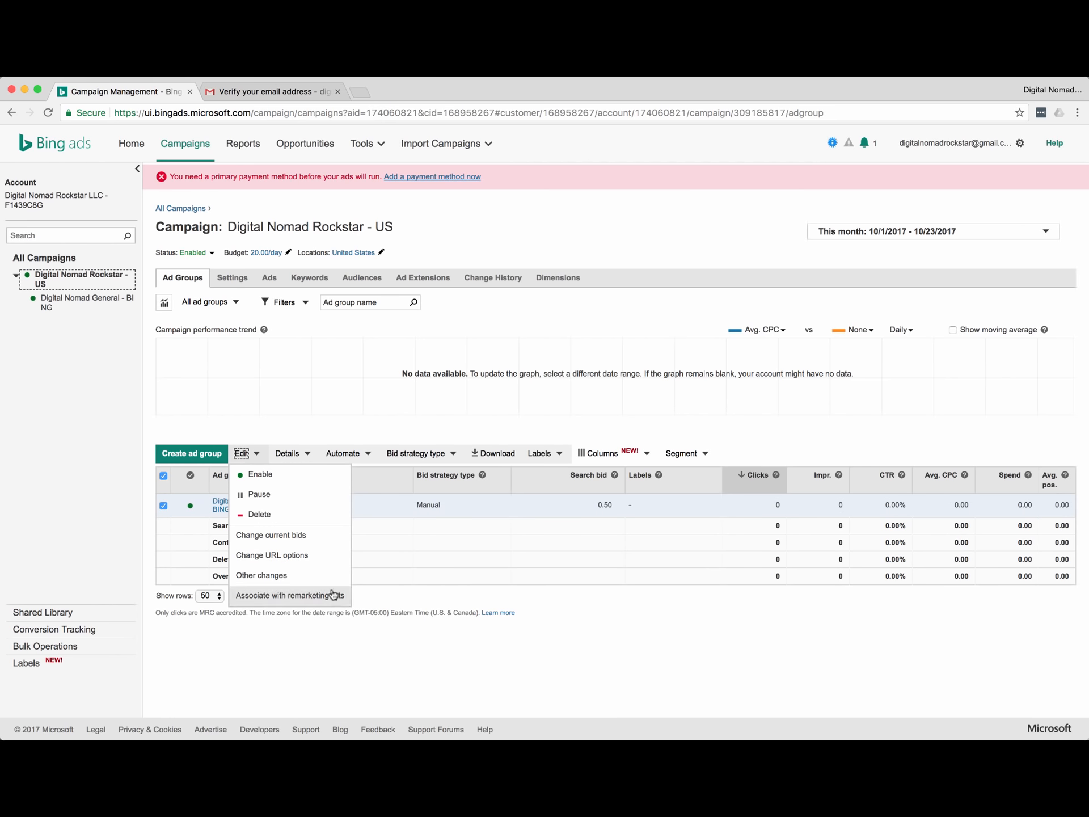
pyautogui.click(280, 576)
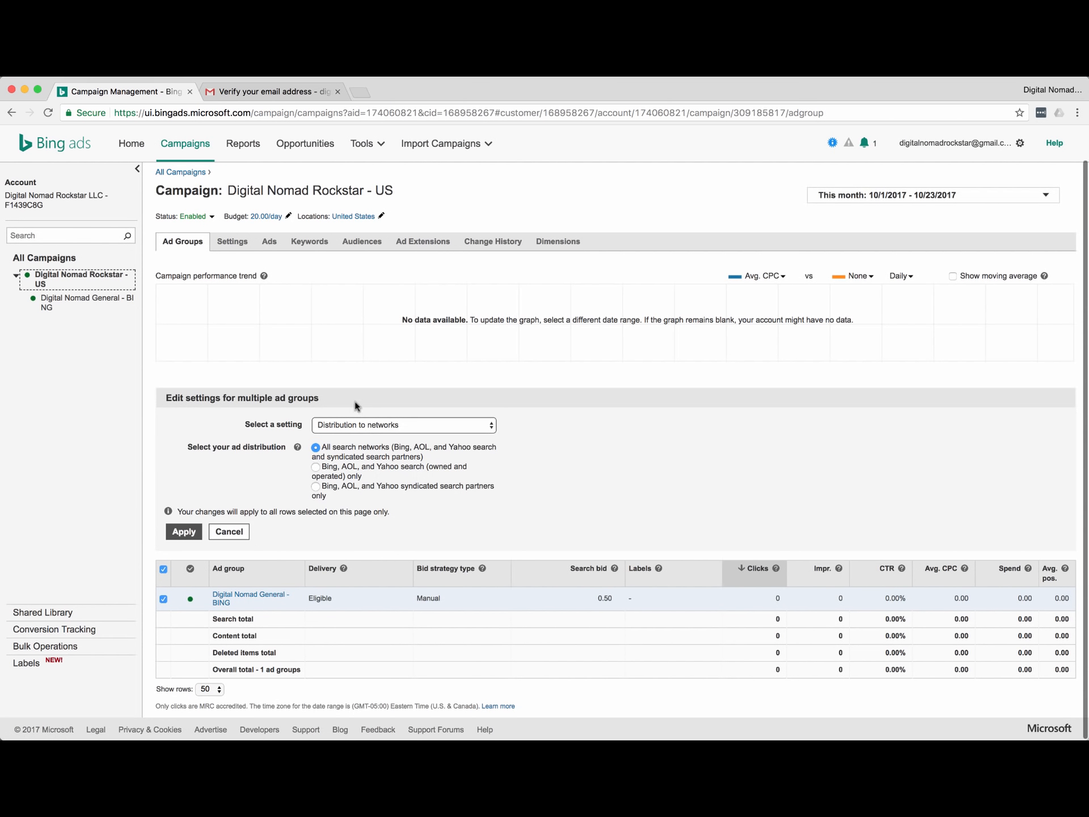
pyautogui.click(363, 425)
pyautogui.click(253, 410)
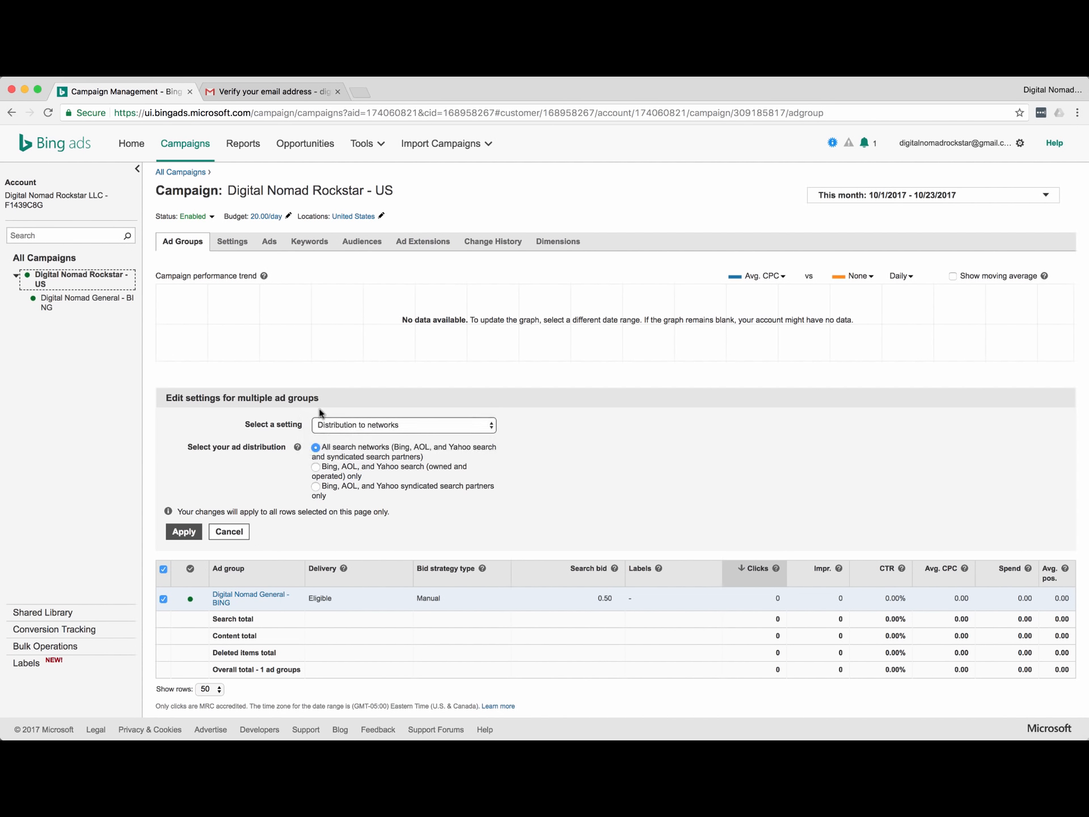
pyautogui.click(229, 532)
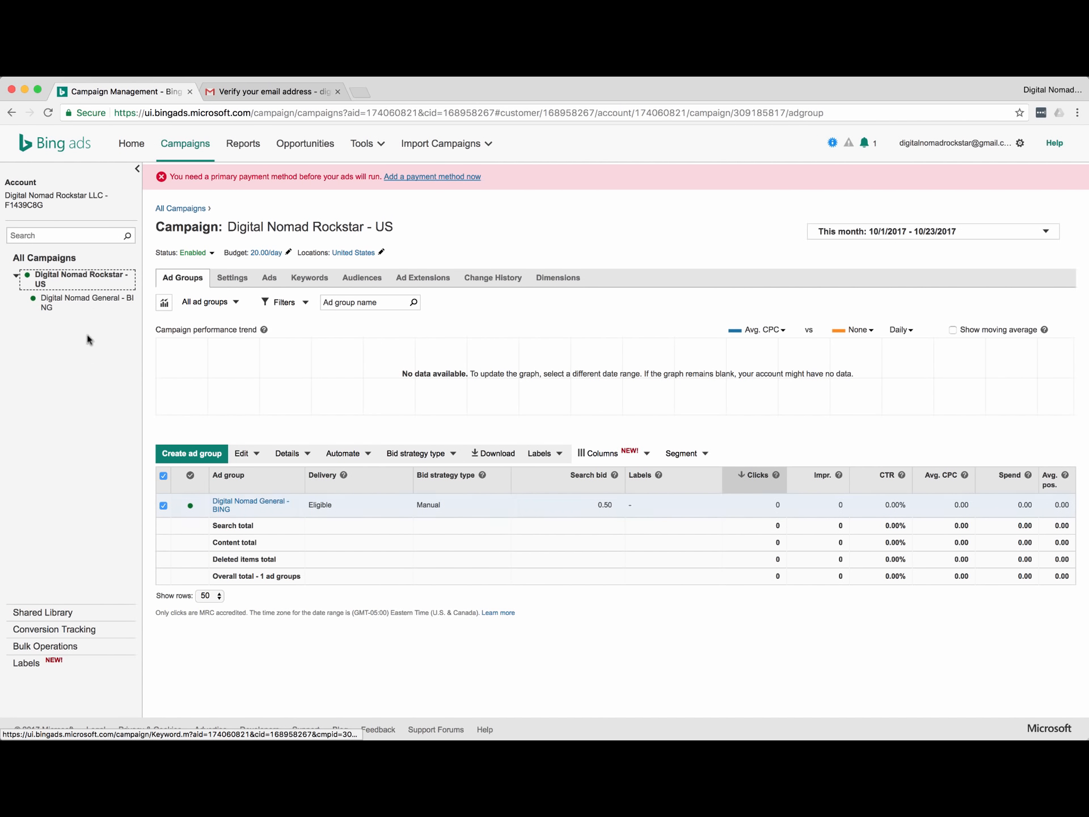
pyautogui.click(77, 301)
# Set the ad group's Ad distribution to 'Bing, AOL, and Yahoo search (owned and operated) only'.
pyautogui.click(177, 279)
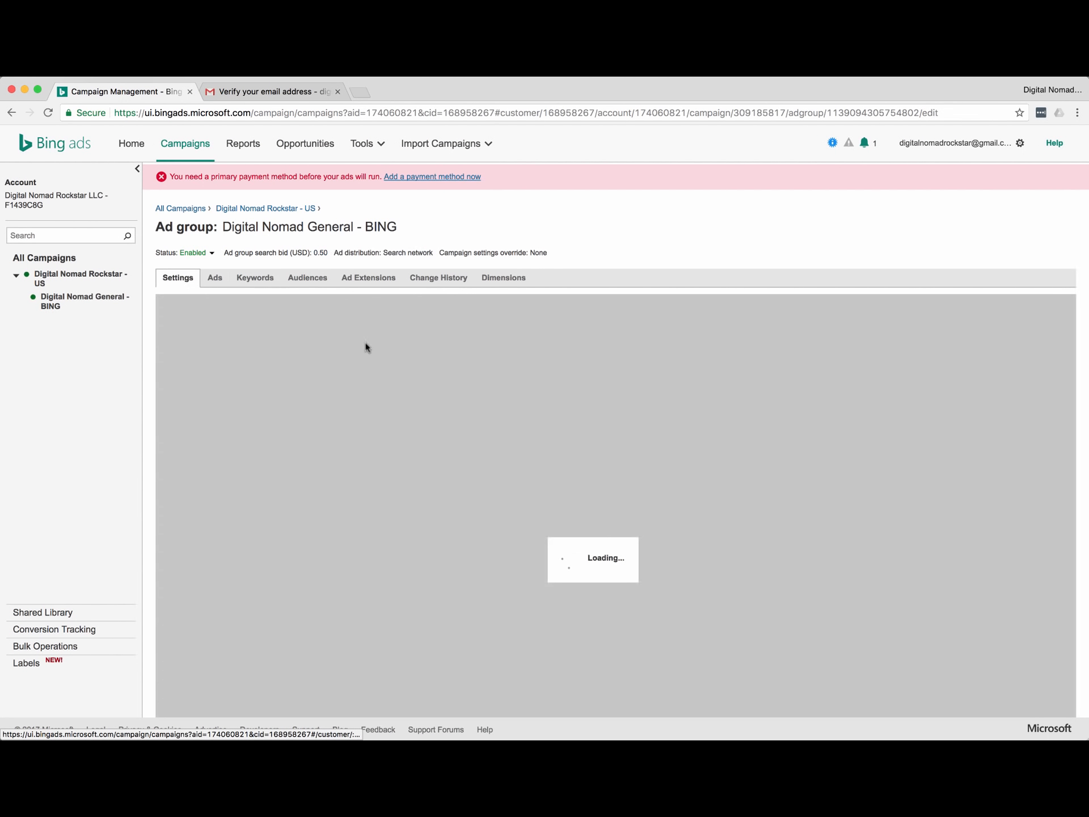
pyautogui.scroll(-2, 204, 408)
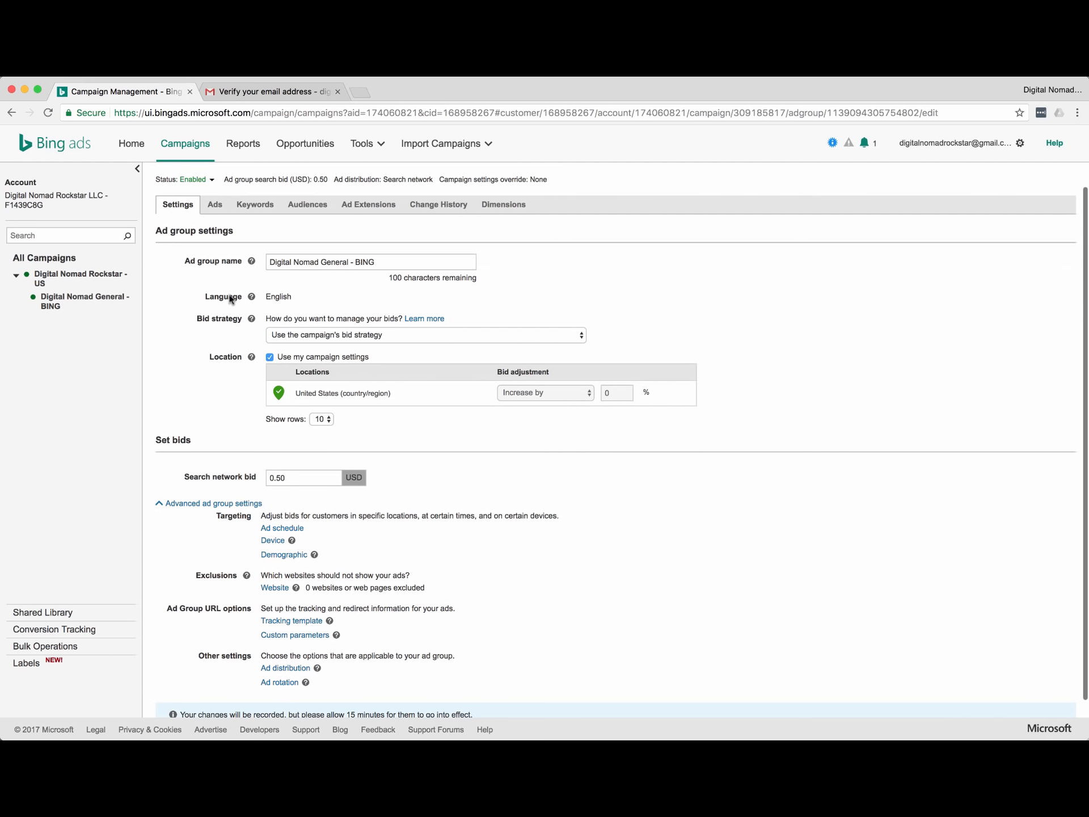
pyautogui.scroll(-2, 231, 300)
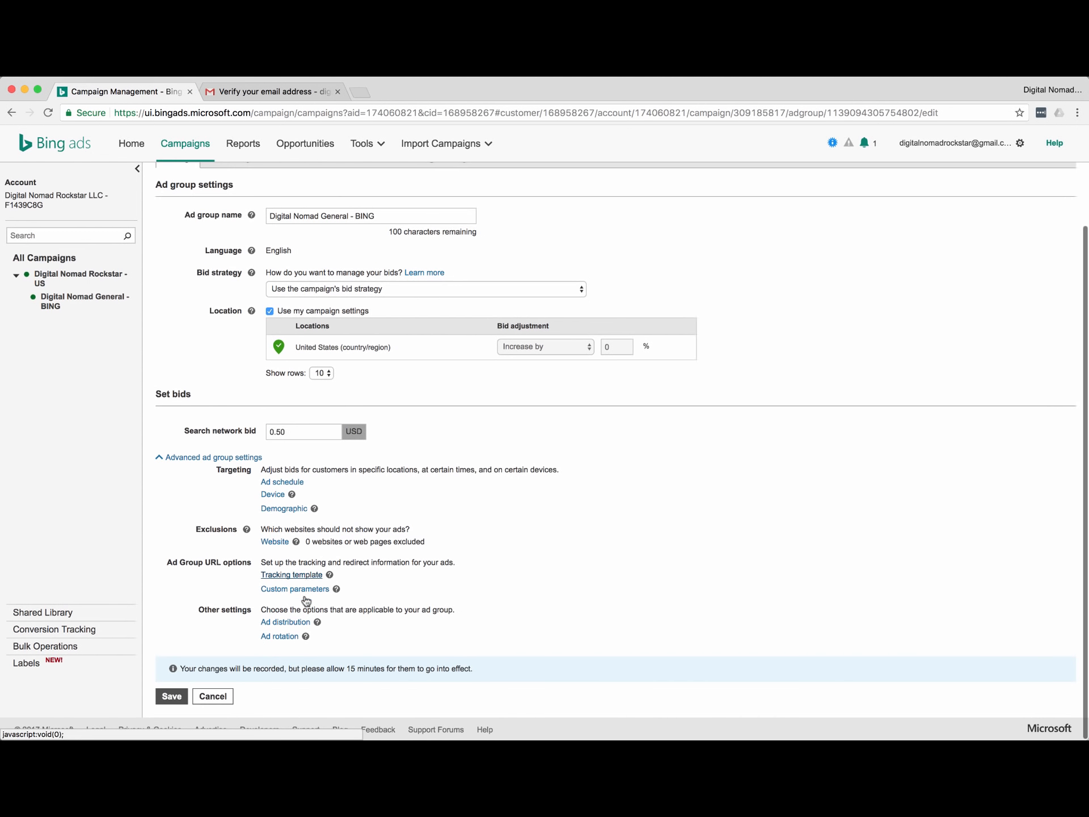
pyautogui.click(286, 621)
pyautogui.scroll(-3, 271, 641)
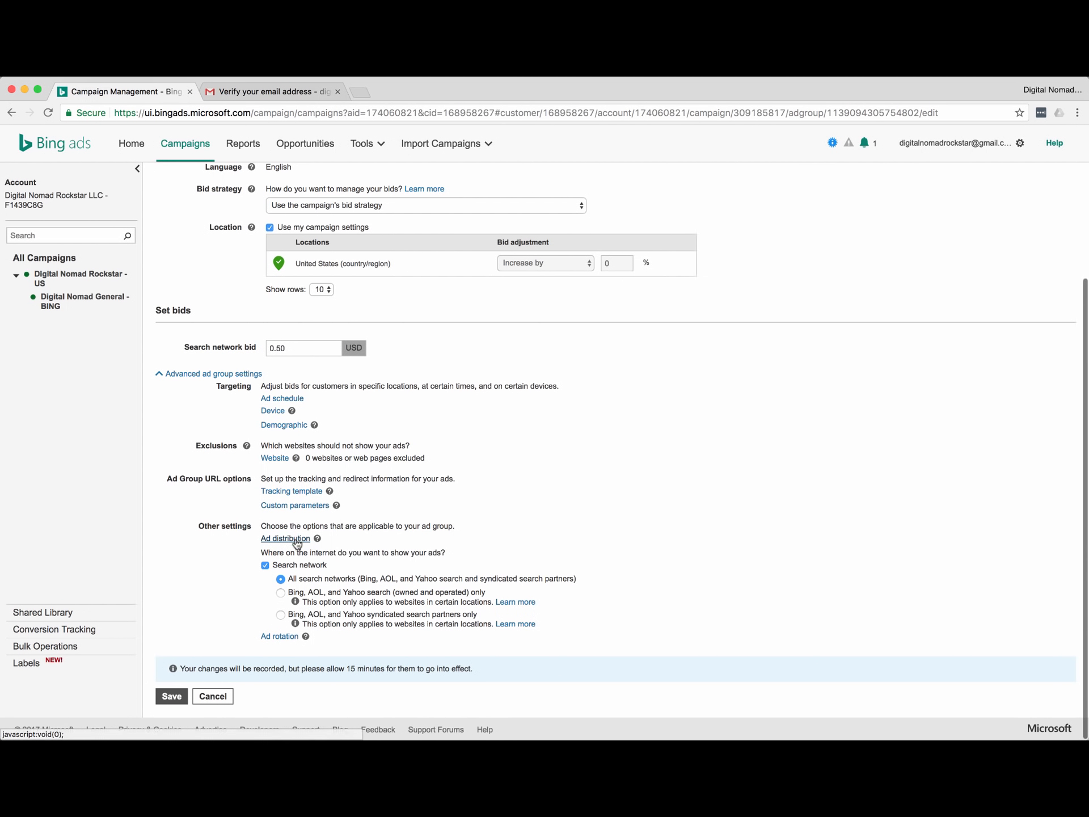
pyautogui.click(280, 593)
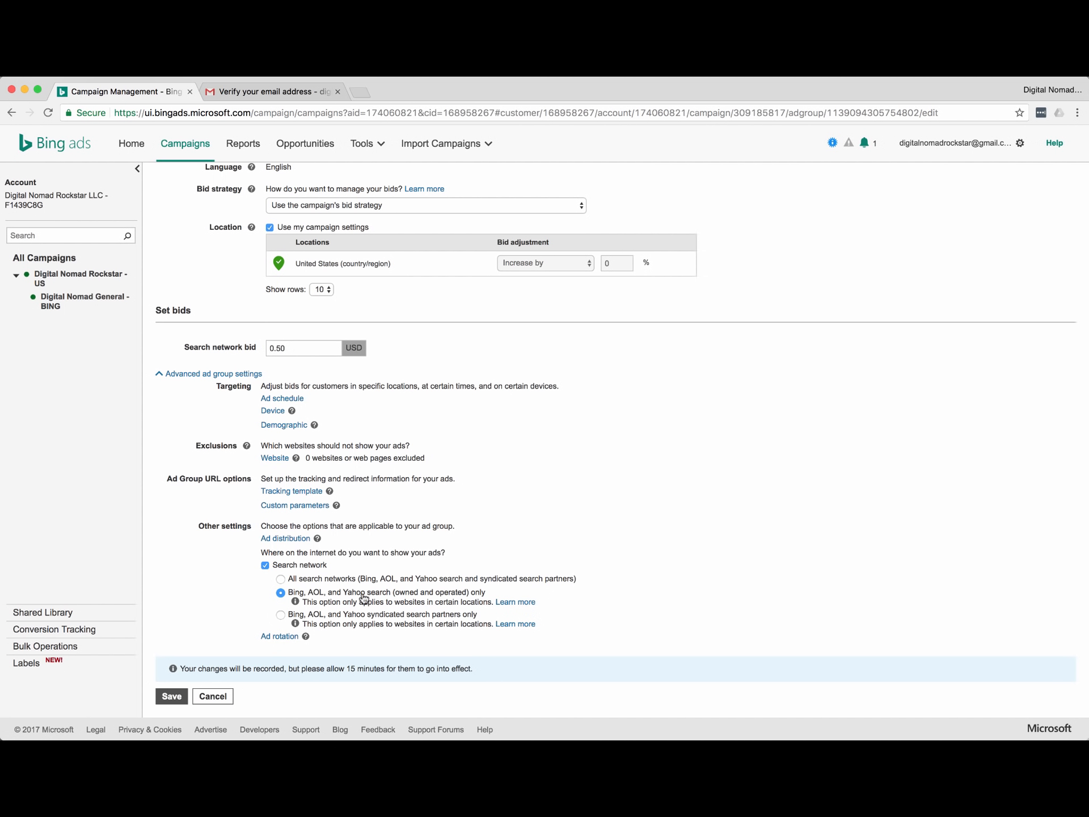
# Change Ad rotation to 'Rotate ads more evenly', including ads with lower CTR.
pyautogui.click(267, 636)
pyautogui.scroll(-2, 295, 630)
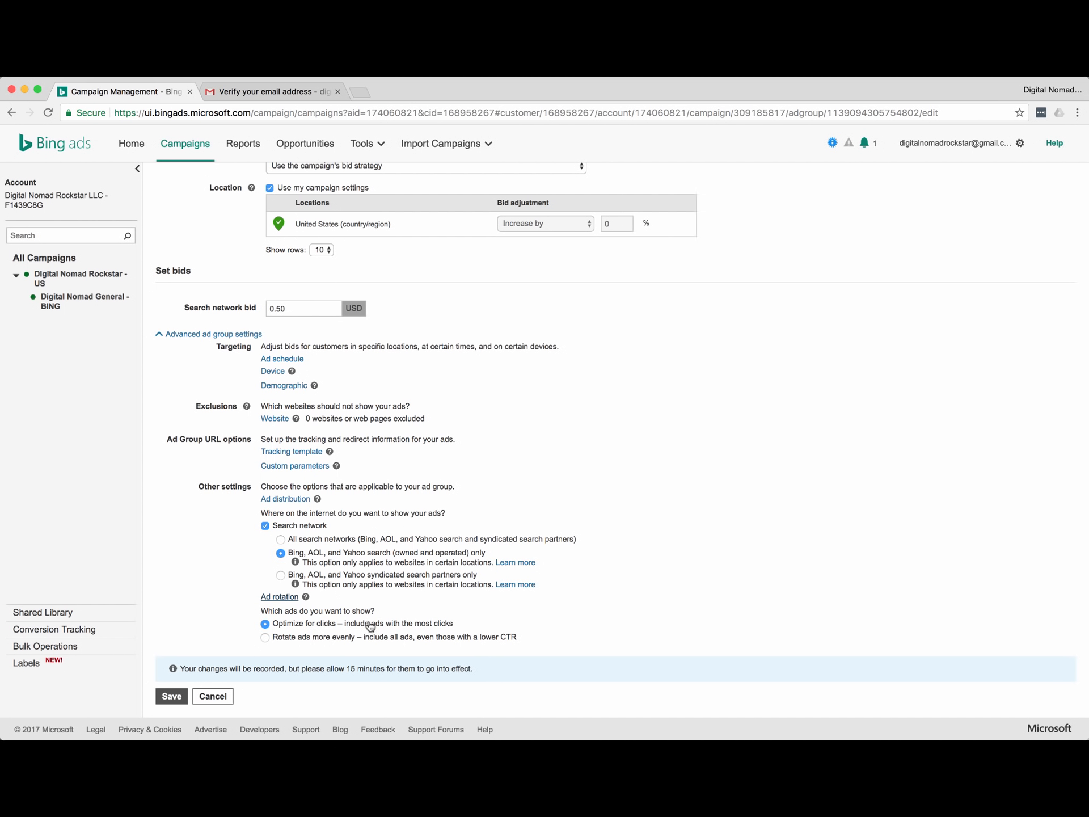
pyautogui.click(265, 637)
pyautogui.scroll(-10, 171, 605)
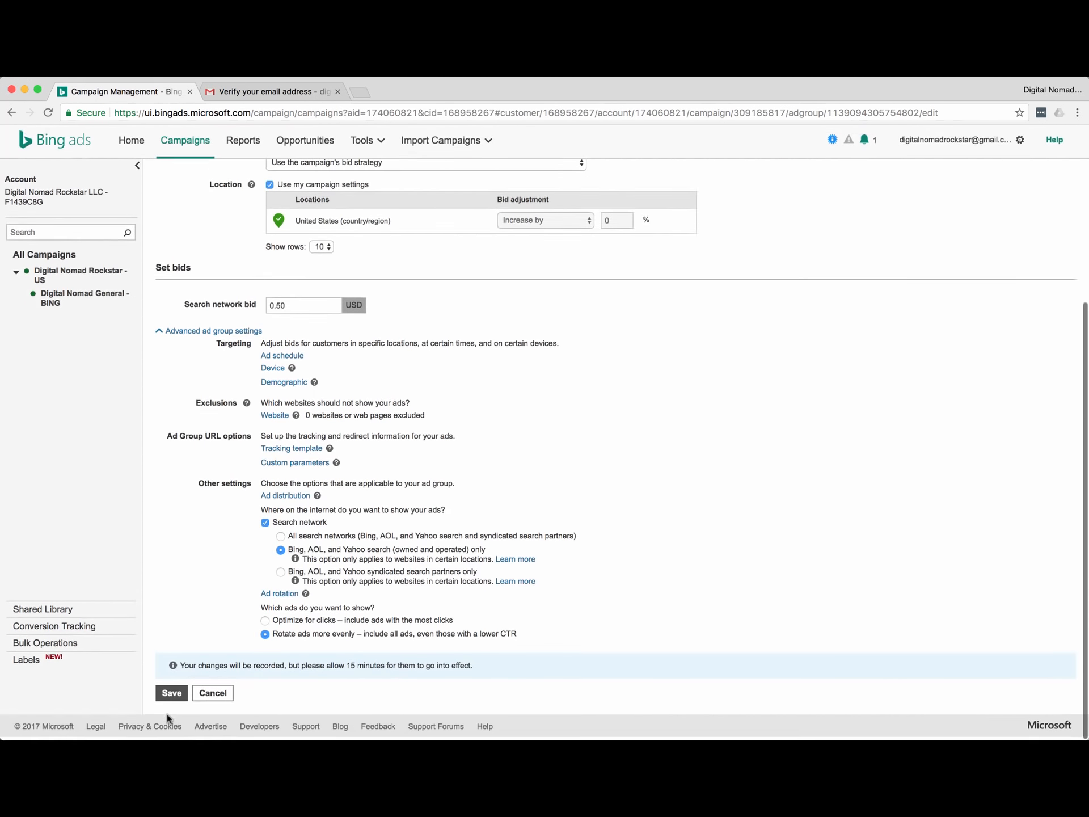
# Save the ad group settings and return to the Digital Nomad Rockstar - US Ad Groups tab.
pyautogui.click(177, 697)
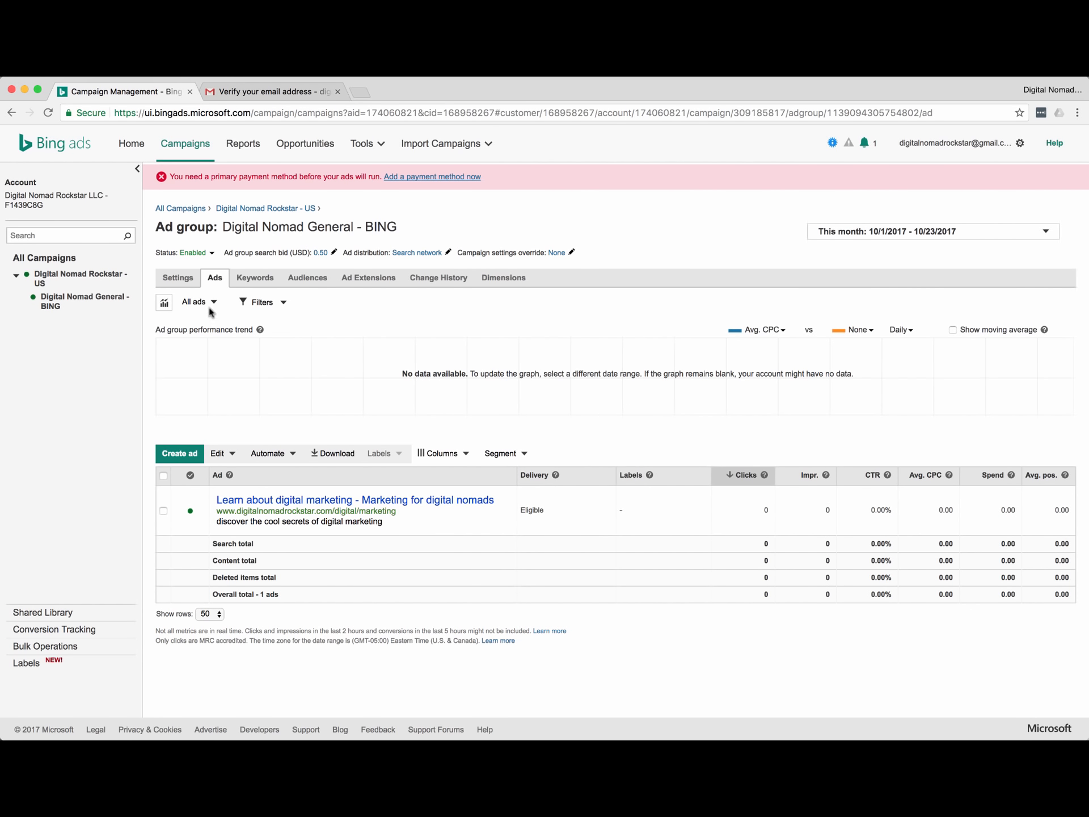
pyautogui.moveTo(458, 734)
pyautogui.click(62, 307)
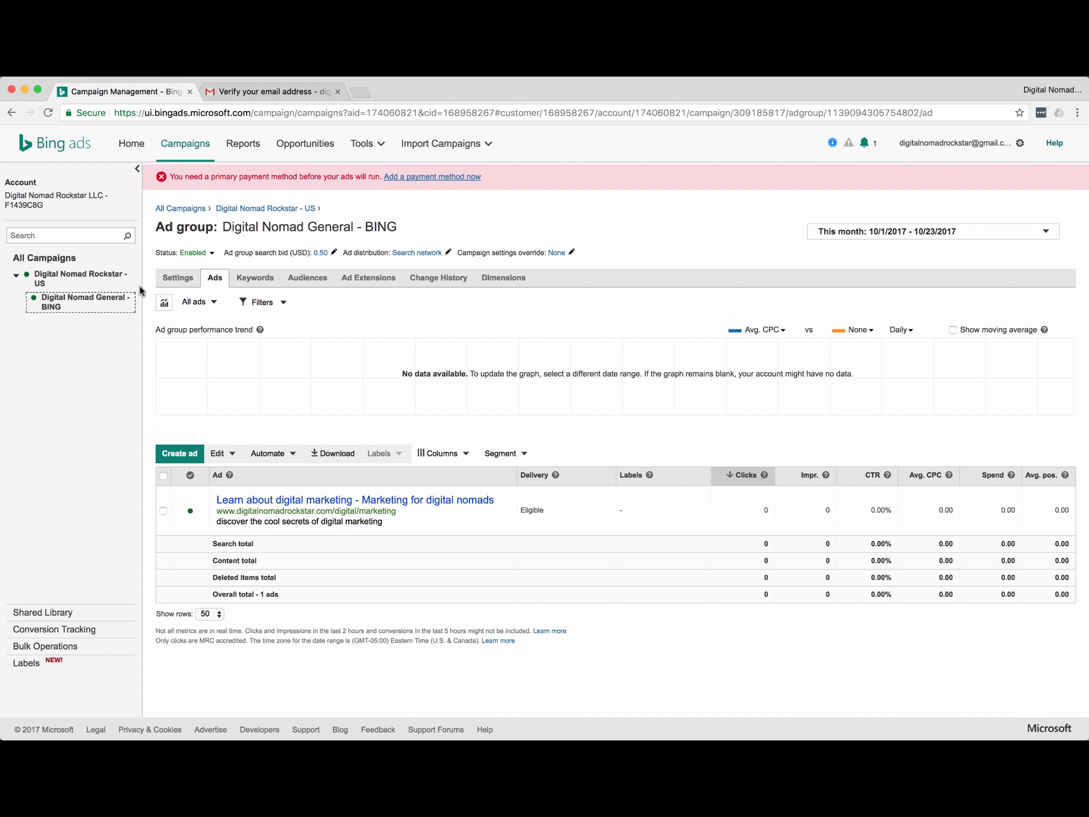
pyautogui.click(34, 276)
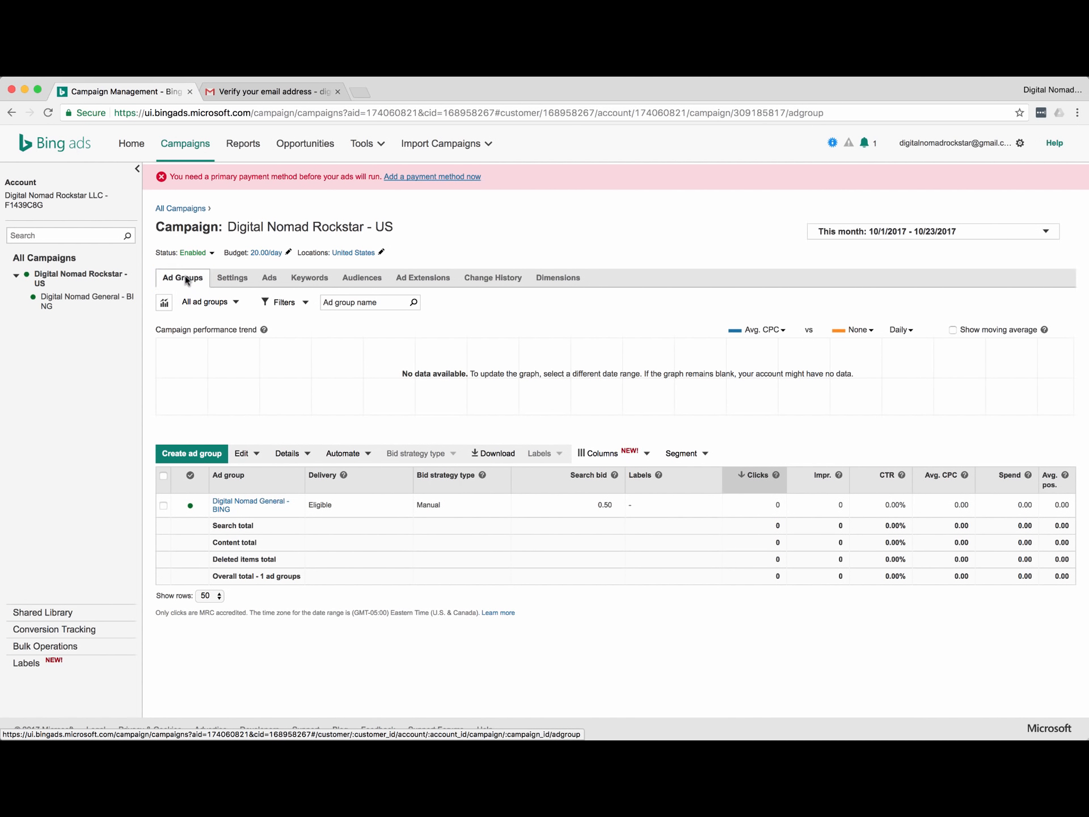
# Start a new ad group named 'Digital Nomad Rockstar - SYNDICATED'.
pyautogui.click(189, 454)
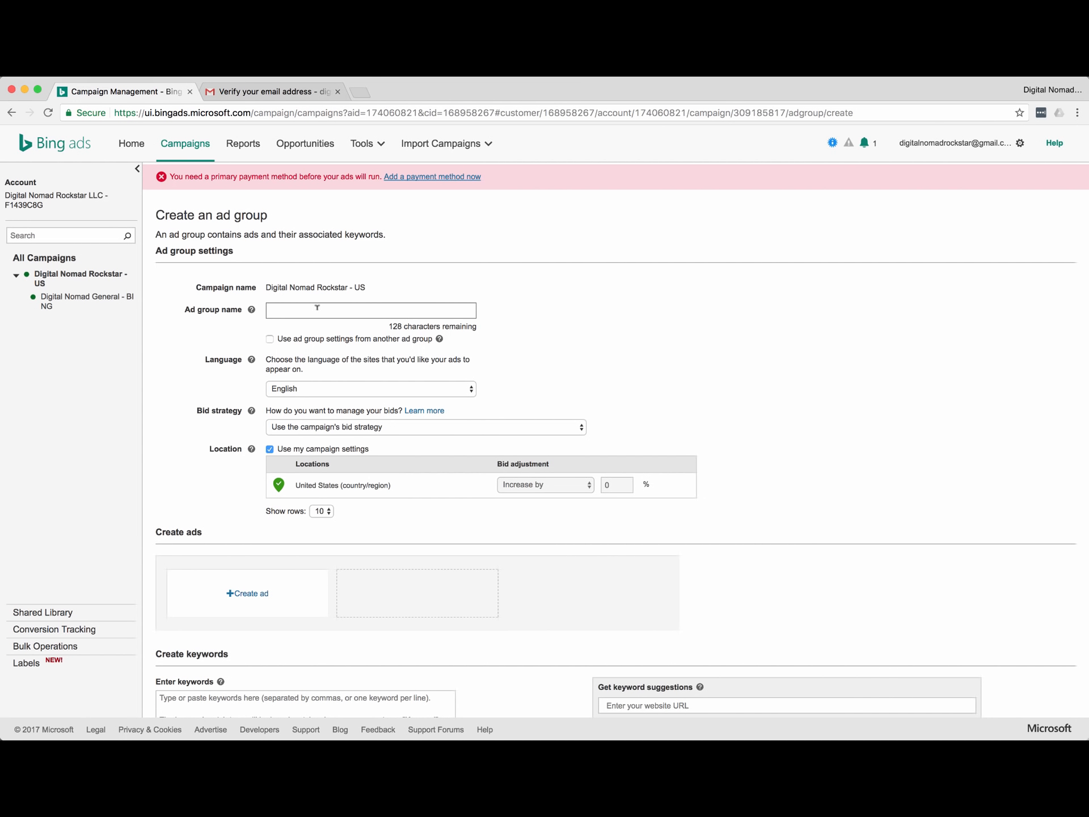
pyautogui.scroll(-1, 158, 385)
pyautogui.scroll(2, 159, 384)
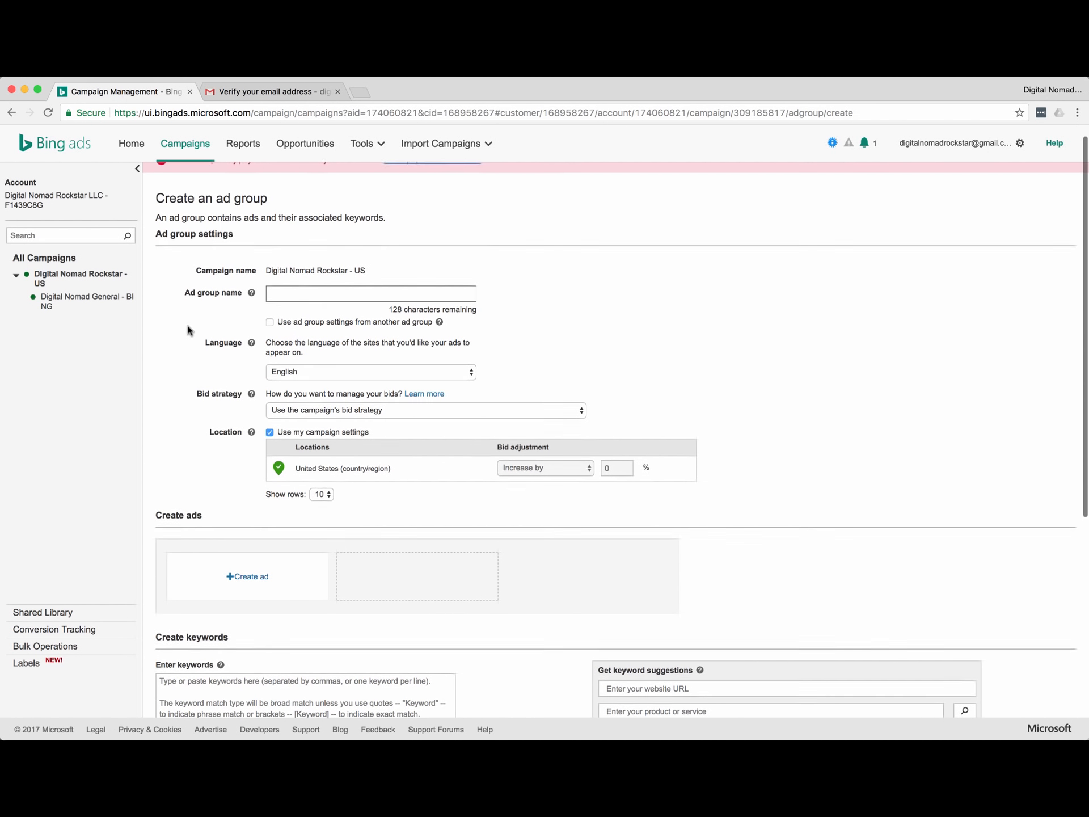
pyautogui.click(300, 301)
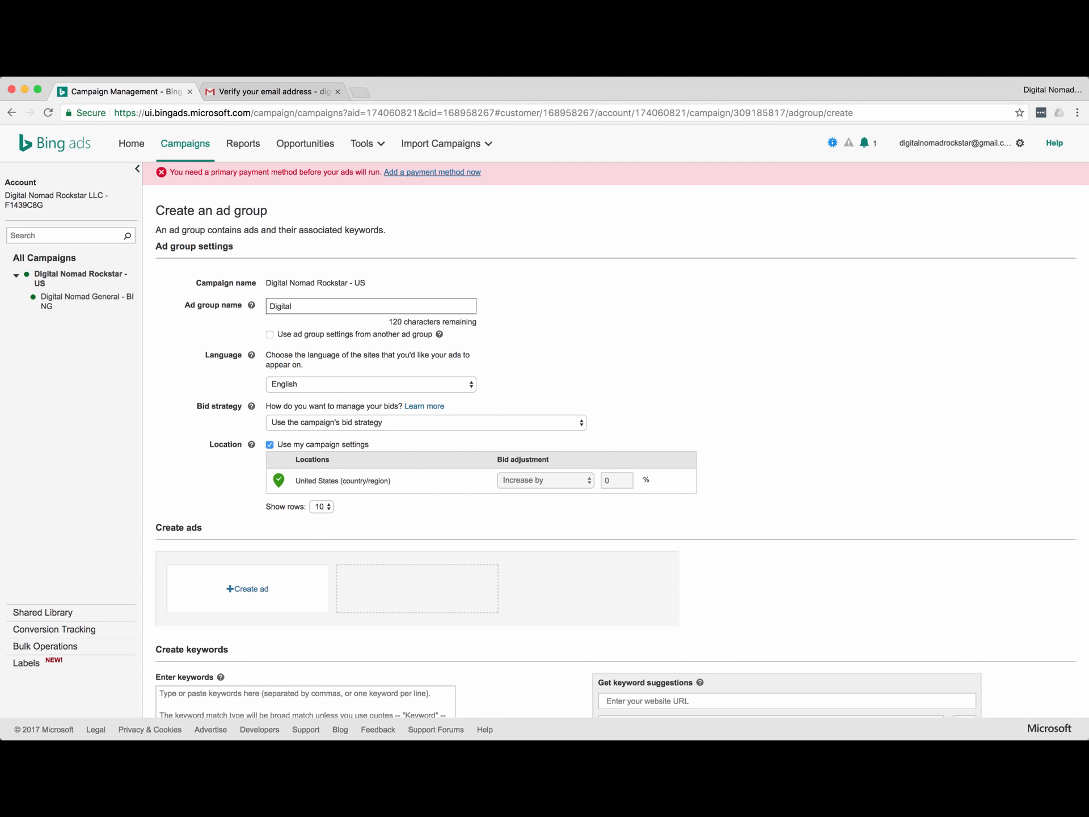
pyautogui.write('Digital Nomad Rockstar - SYNDICATED')
# Pick Digital Nomad General - BING as a settings source, then turn settings copying off again.
pyautogui.scroll(-5, 203, 369)
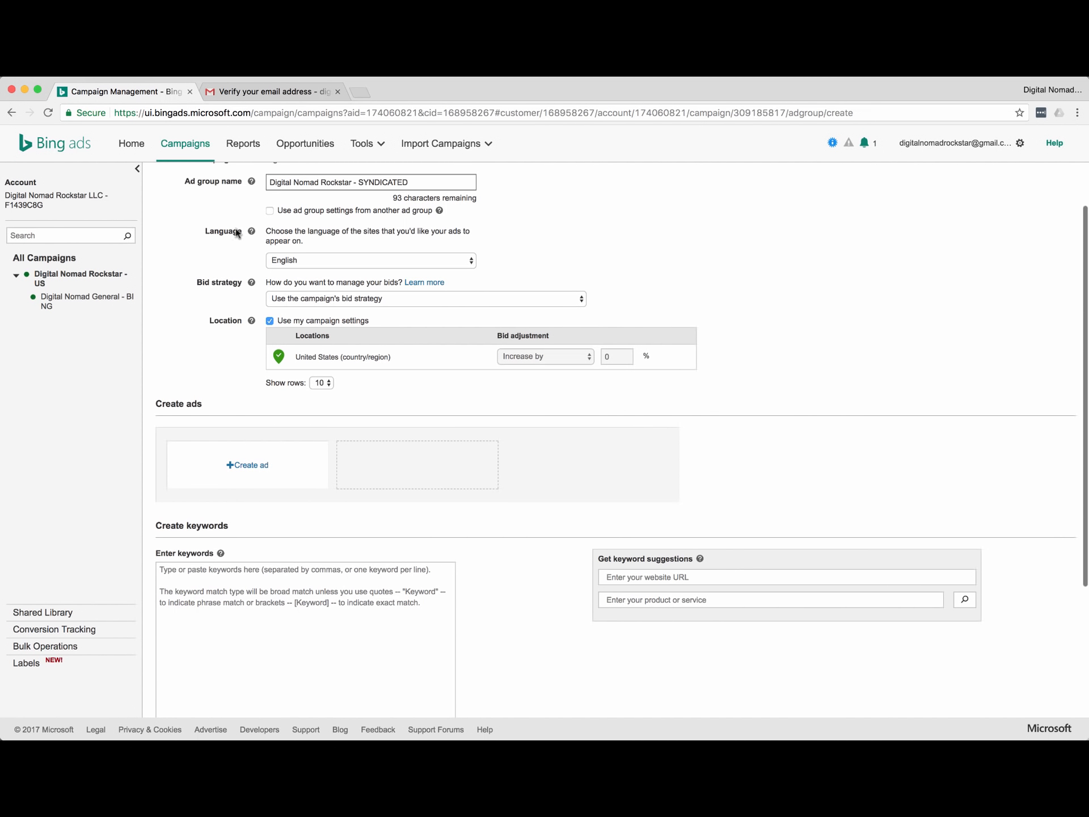
pyautogui.scroll(-1, 214, 242)
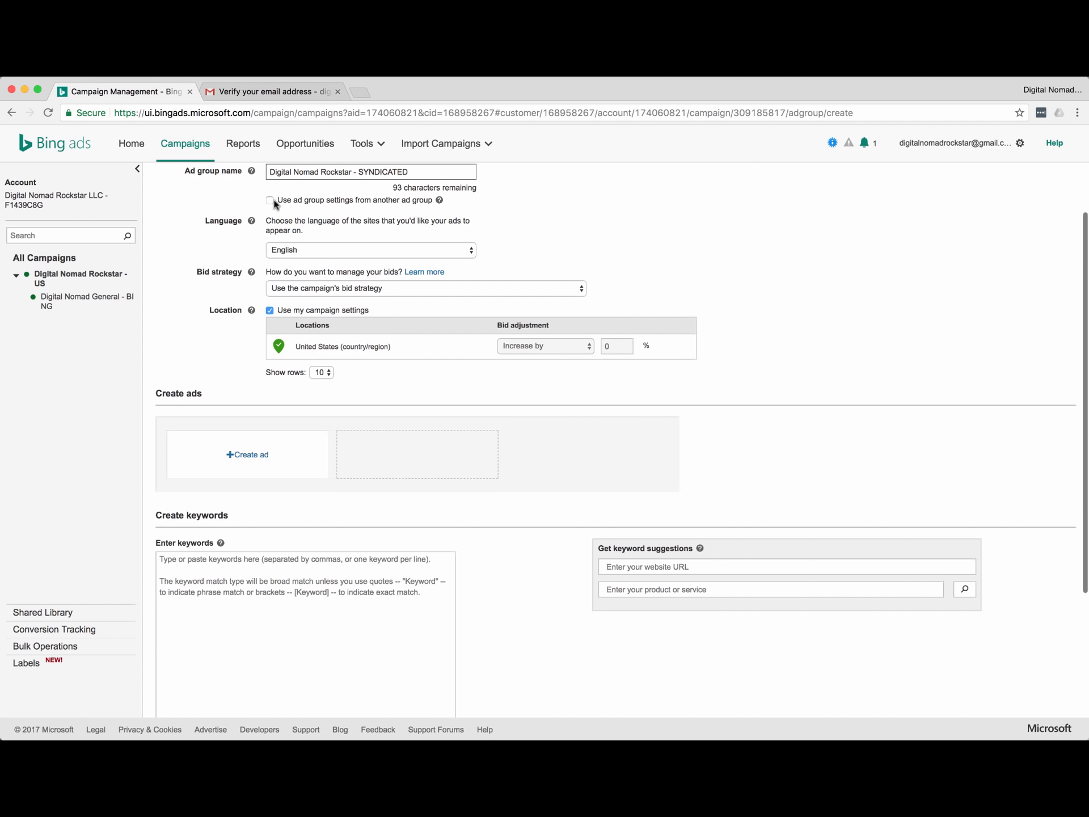
pyautogui.click(270, 201)
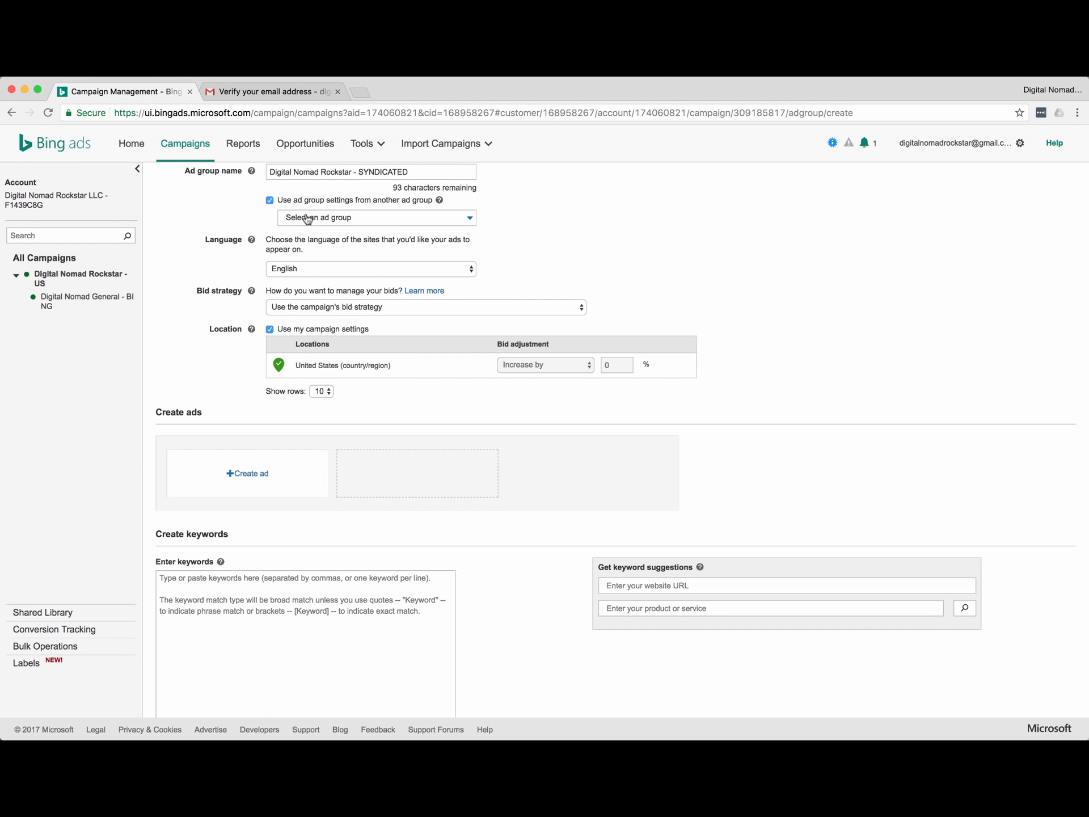
pyautogui.click(338, 217)
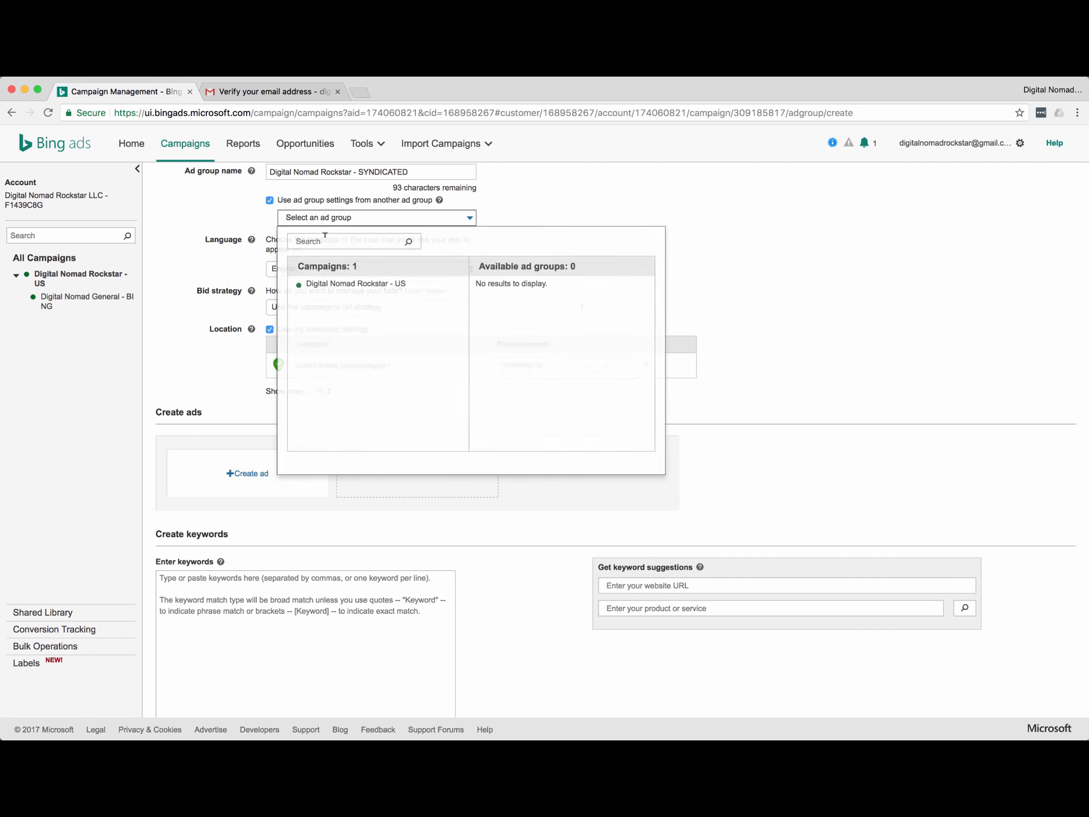
pyautogui.click(403, 284)
pyautogui.click(496, 296)
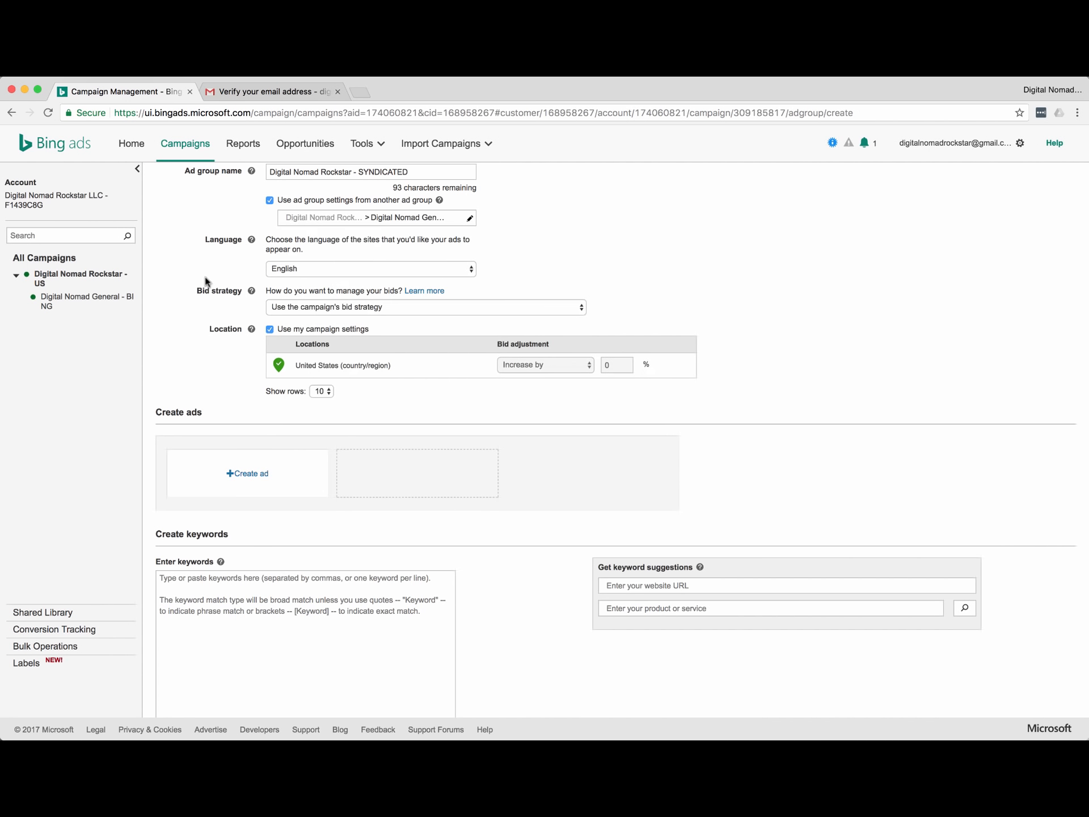
pyautogui.scroll(2, 311, 265)
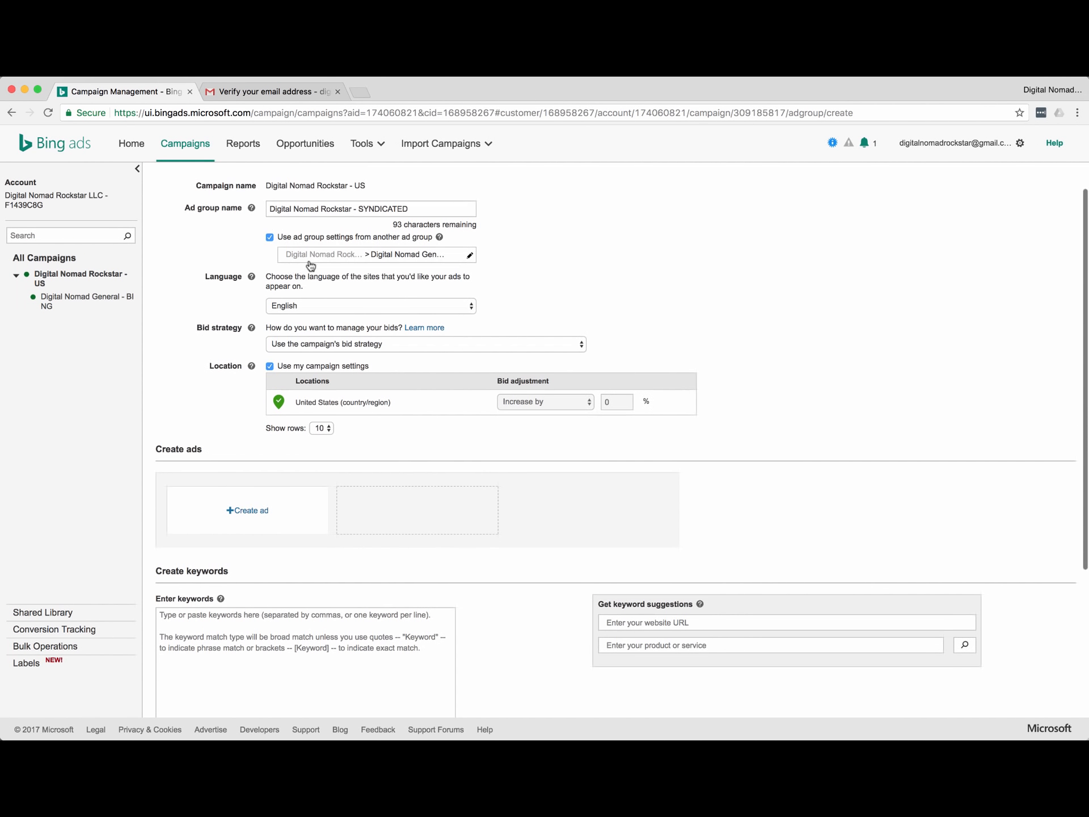
pyautogui.click(271, 238)
pyautogui.scroll(1, 270, 204)
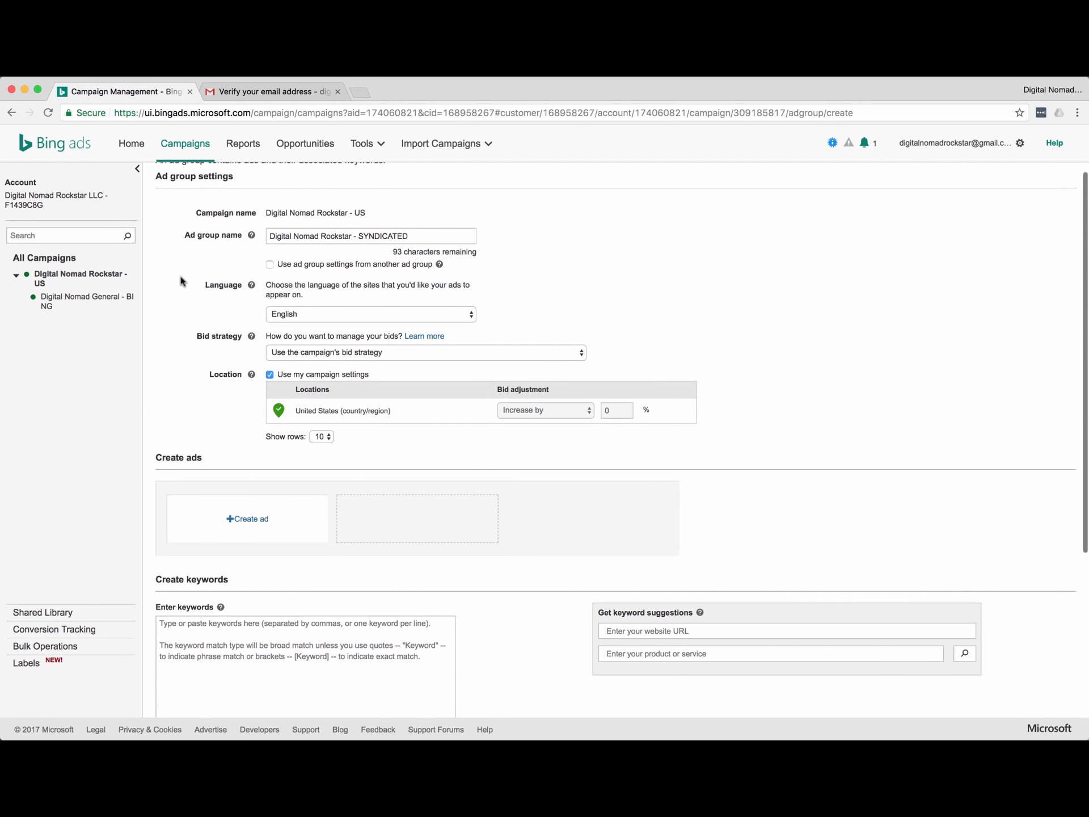
pyautogui.scroll(-5, 181, 281)
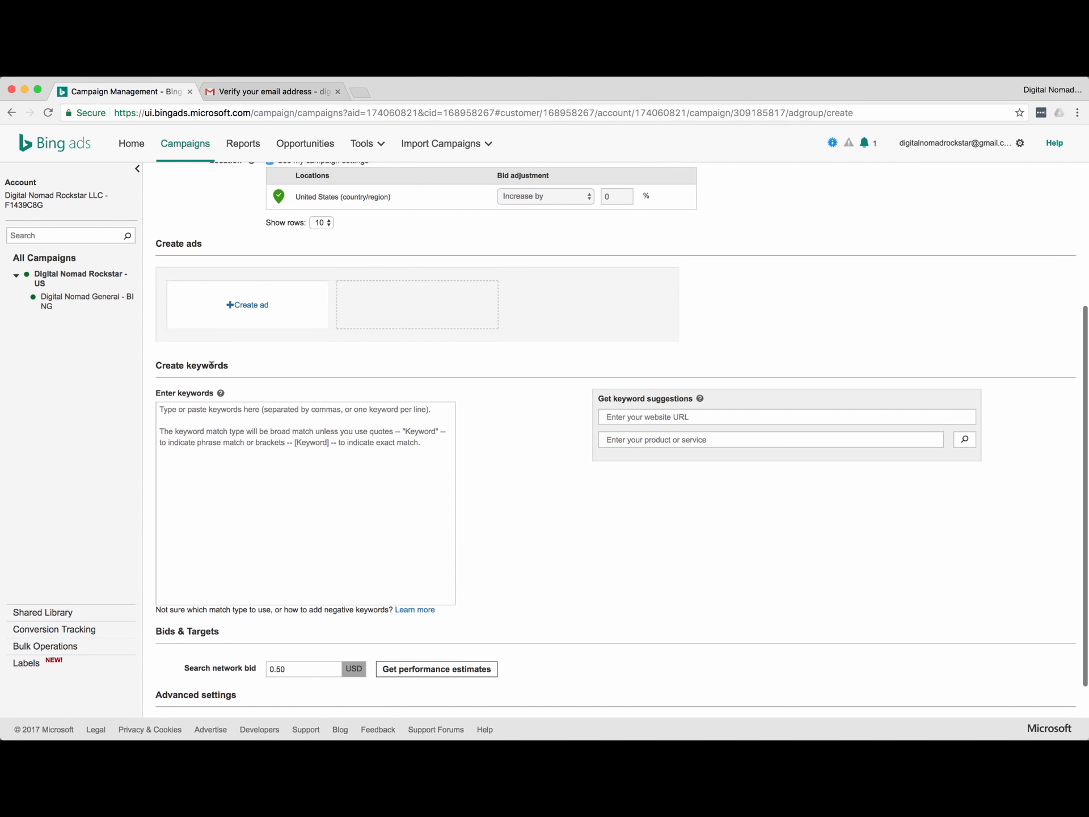
pyautogui.scroll(-1, 211, 365)
pyautogui.click(250, 282)
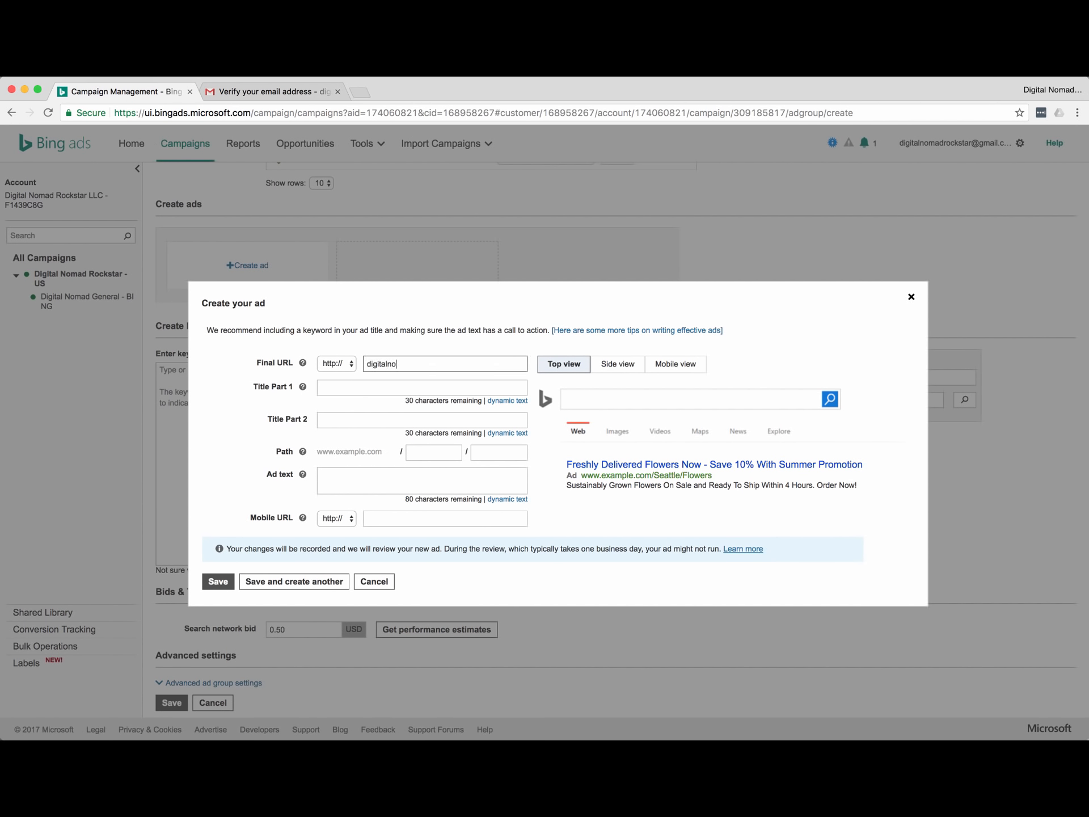
pyautogui.write('digitalnomadrockstar.com')
pyautogui.press('Tab')
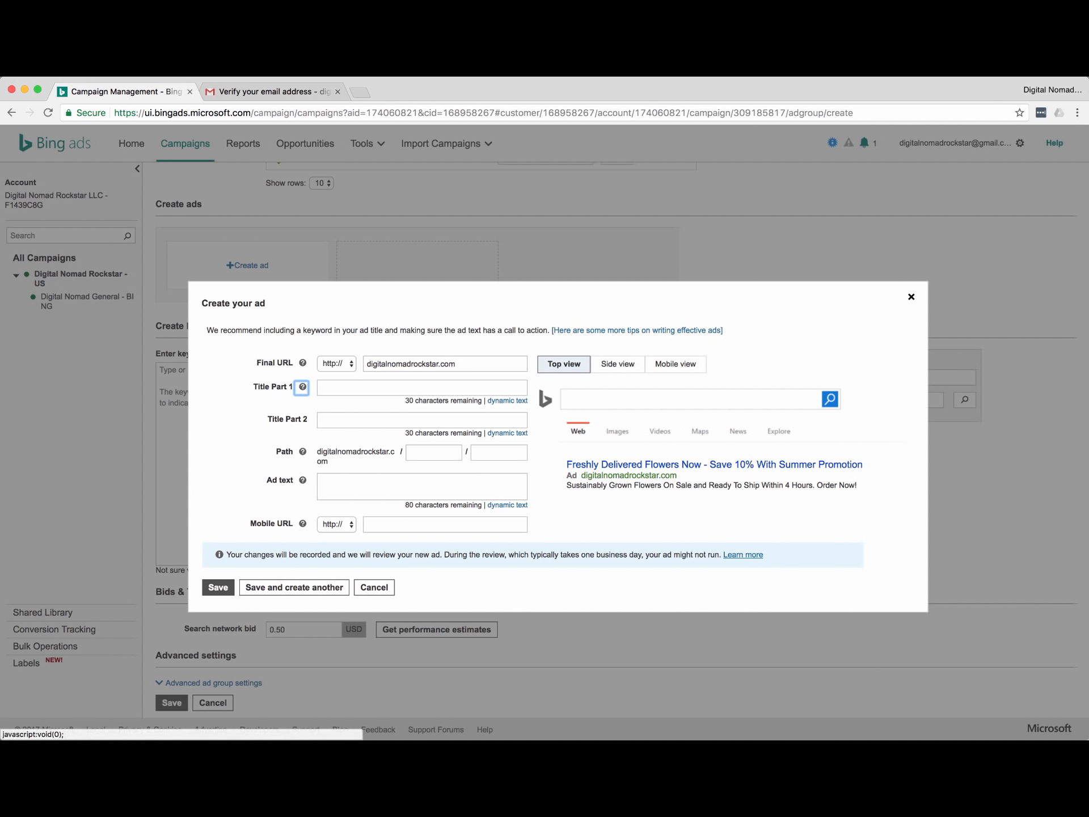
pyautogui.click(368, 363)
pyautogui.write('www.')
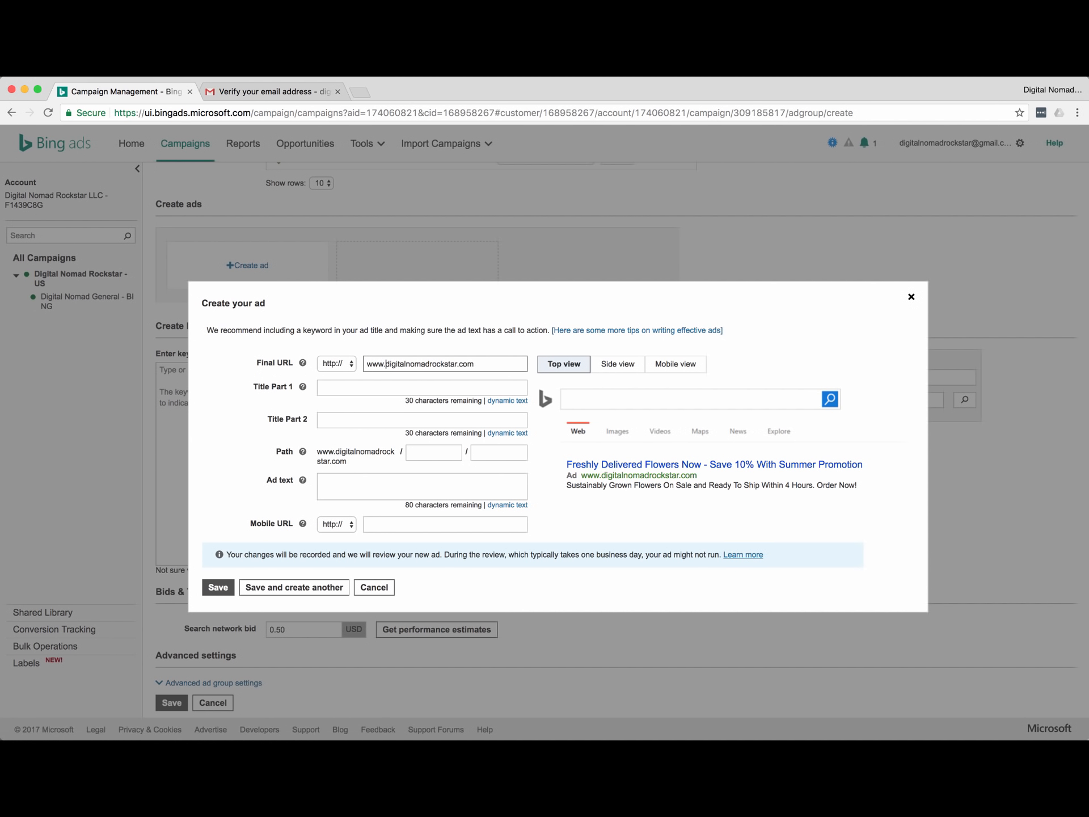
pyautogui.press('Tab')
pyautogui.press('Tab')
# Enter ad titles 'digital marketing advice' and 'learn about digital marketing'.
pyautogui.write('digital noamd')
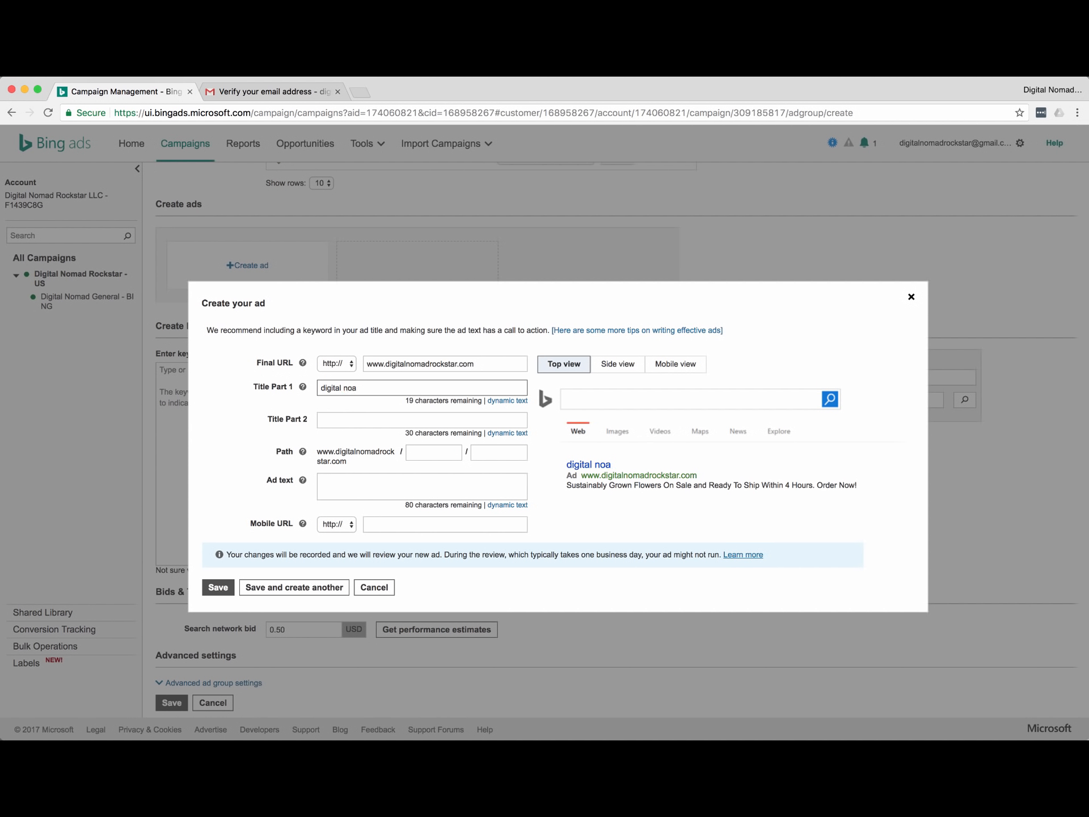
pyautogui.press('BackSpace')
pyautogui.write('ma')
pyautogui.press('super+a')
pyautogui.write('digital marketing advice')
pyautogui.press('Tab')
pyautogui.press('Tab')
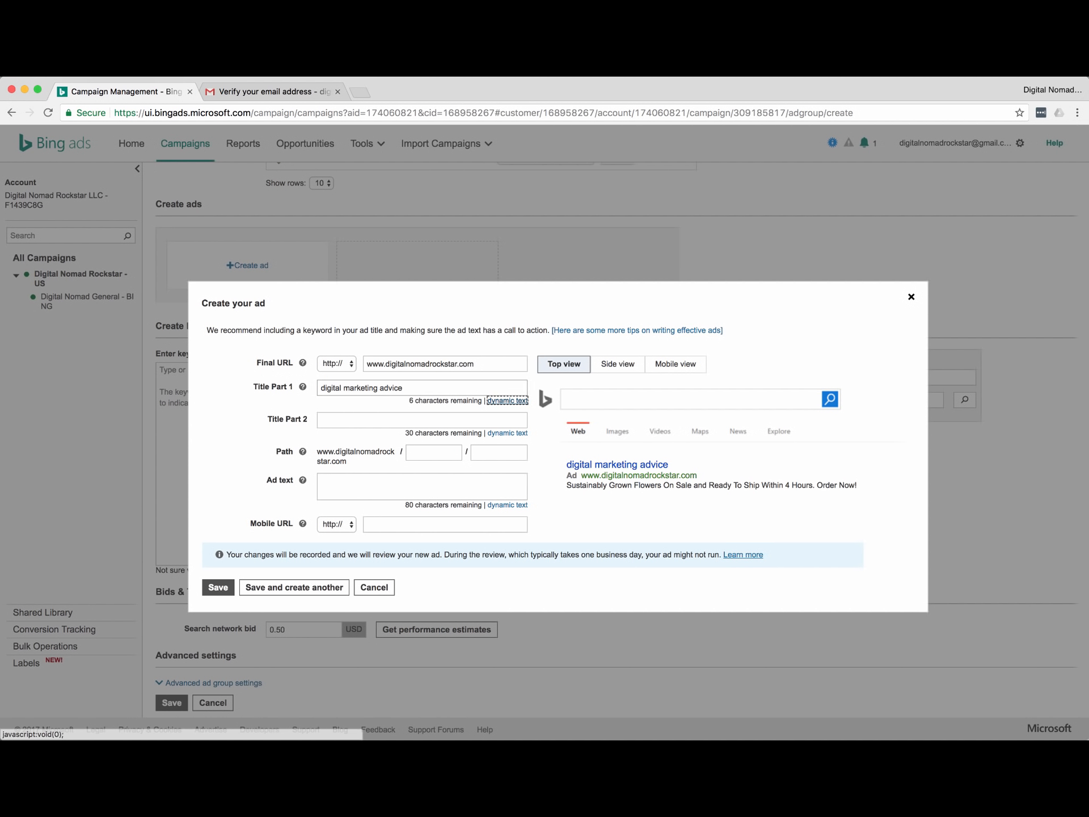
pyautogui.write('learn about dig')
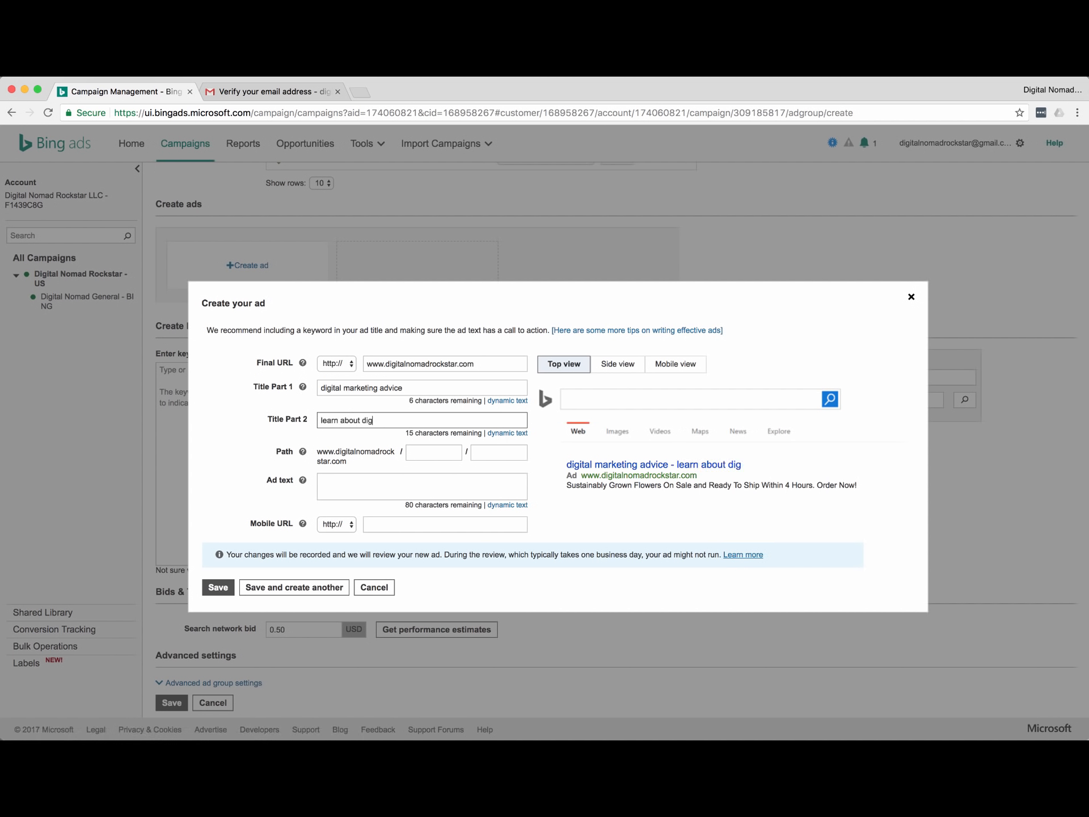
pyautogui.write('ital marekting')
# Set the display path to digital/marketing and begin the ad text about learning digital marketing.
pyautogui.press('Tab')
pyautogui.press('Tab')
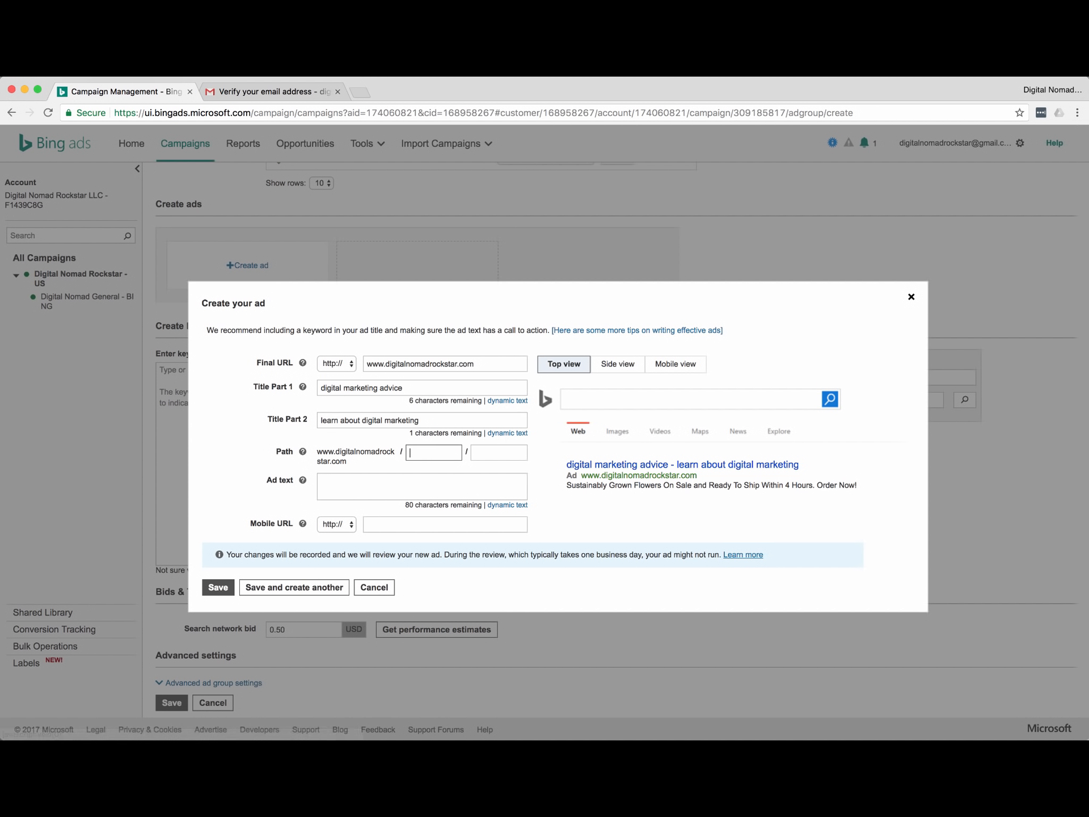
pyautogui.write('digital')
pyautogui.press('Tab')
pyautogui.write('marketing')
pyautogui.press('Tab')
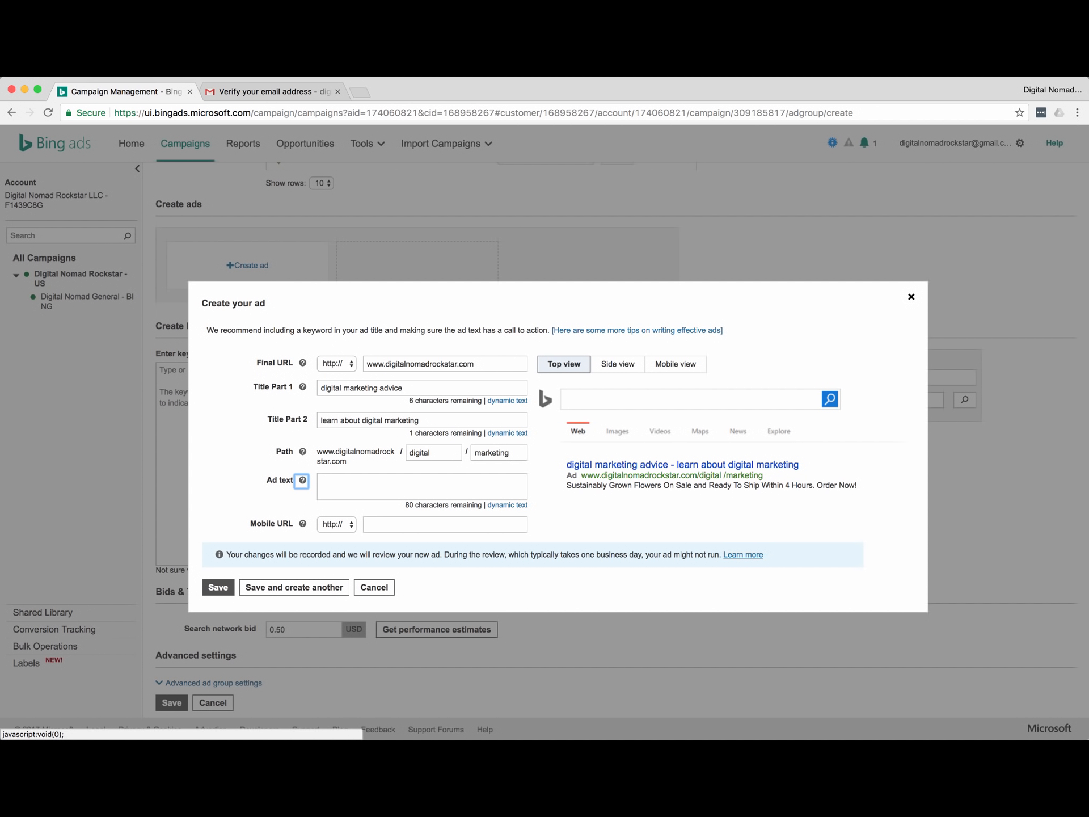
pyautogui.press('Tab')
pyautogui.write('di')
pyautogui.press('BackSpace')
pyautogui.press('BackSpace')
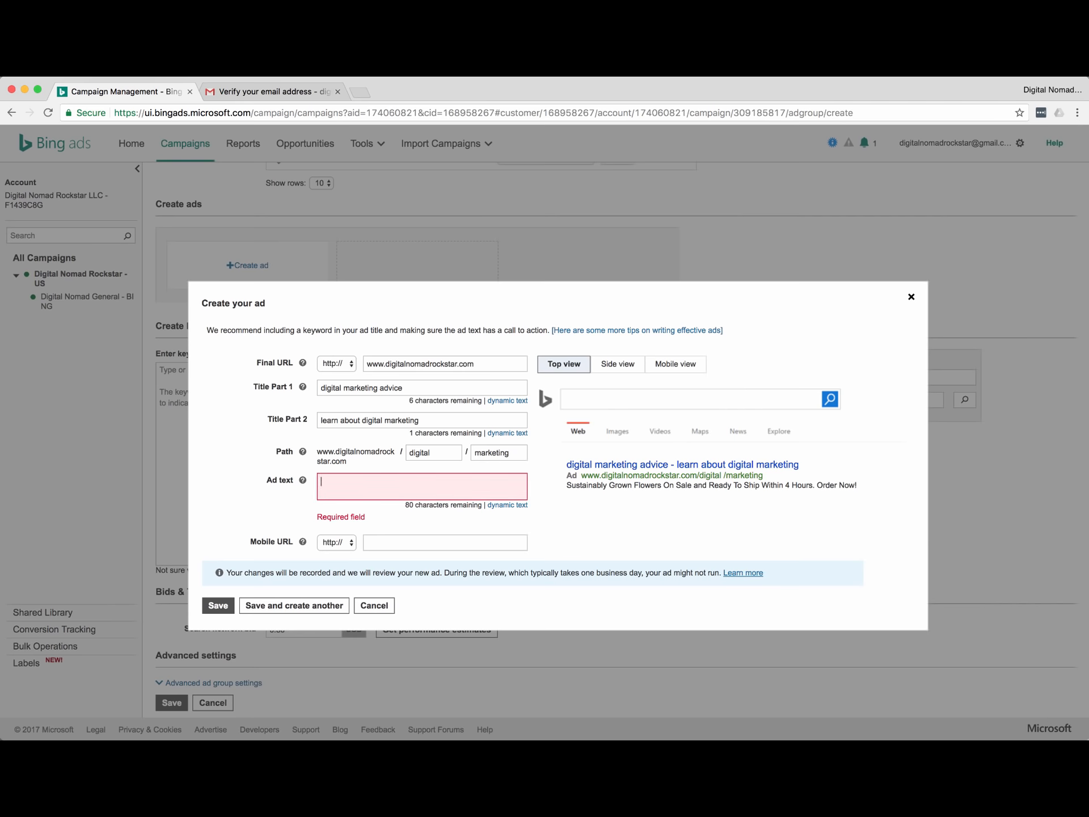
pyautogui.write('learn about digitla ')
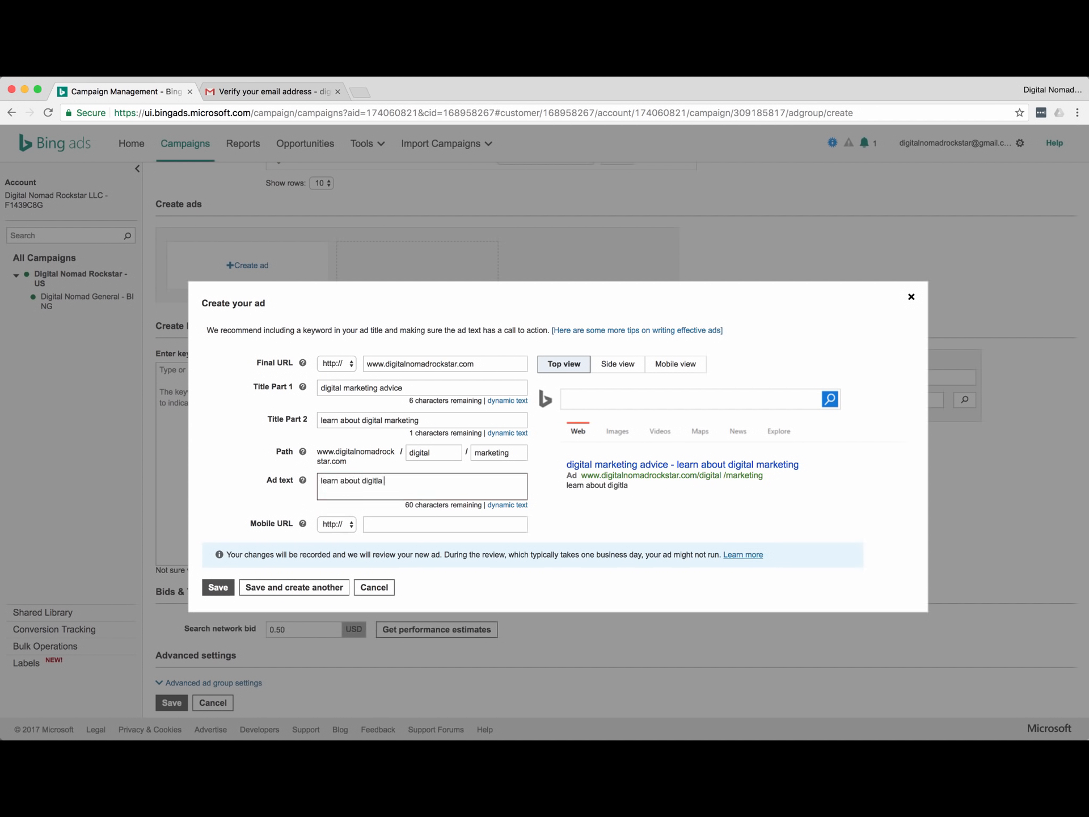
pyautogui.write('mark')
pyautogui.write('marketing st')
# Save the ad and add the keyword 'digital marketing advice'.
pyautogui.click(220, 588)
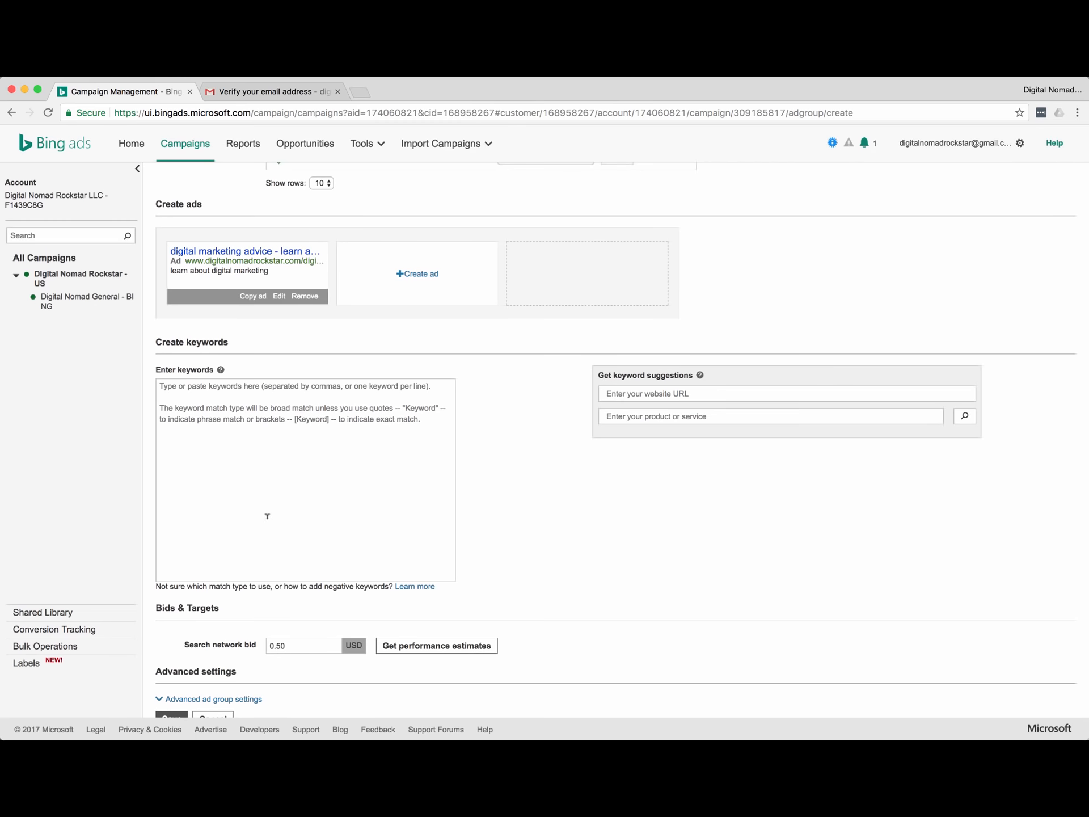
pyautogui.scroll(-2, 251, 455)
pyautogui.click(251, 456)
pyautogui.write('digital marketing advice')
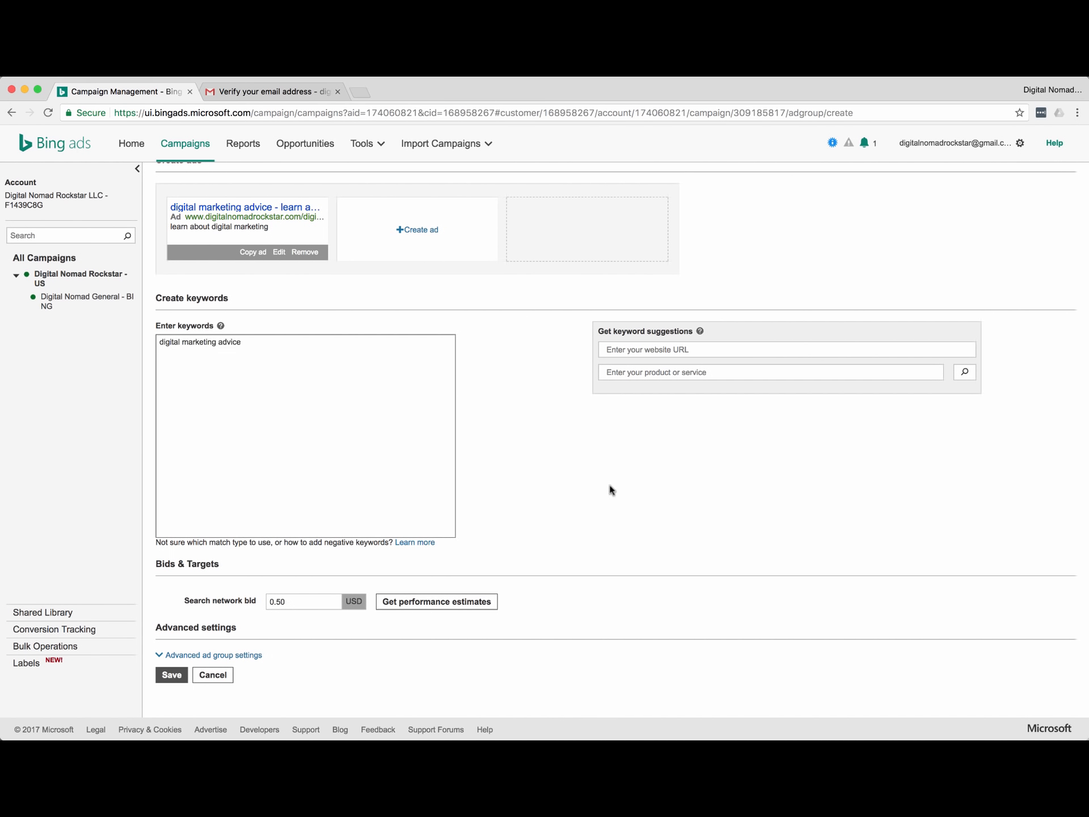
# Limit ad distribution to syndicated search partners only and save the ad group.
pyautogui.click(217, 656)
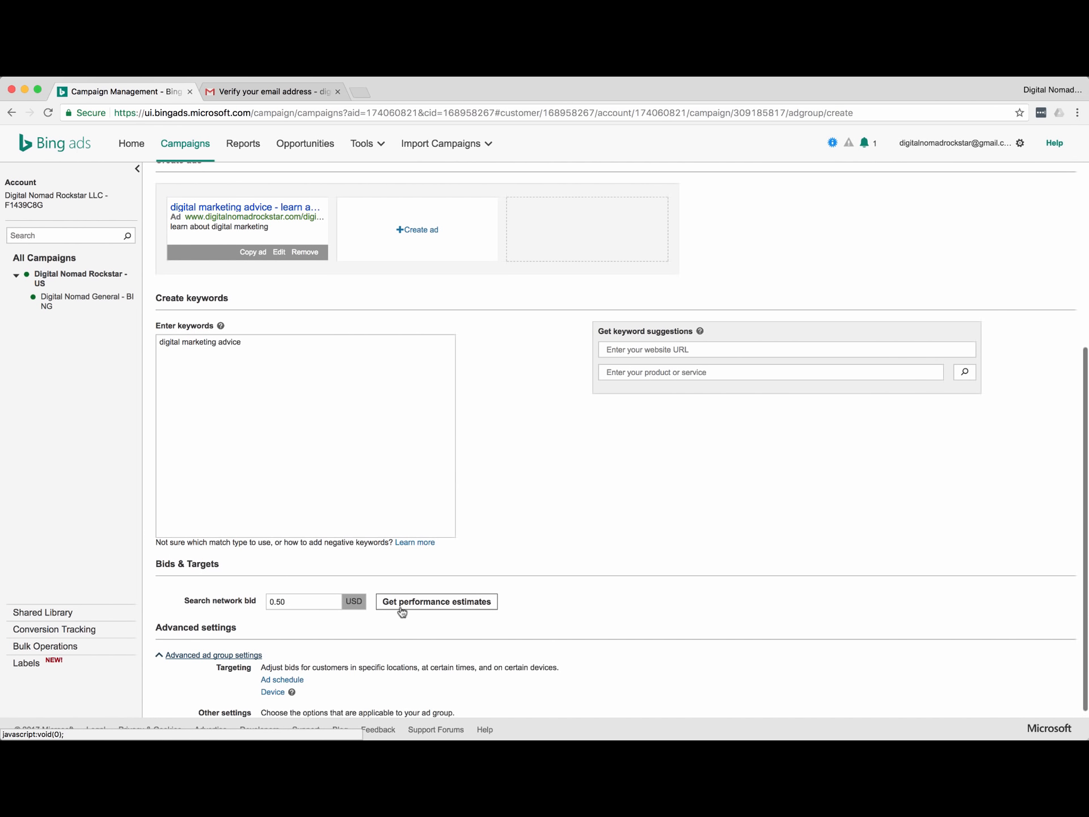
pyautogui.scroll(-2, 402, 612)
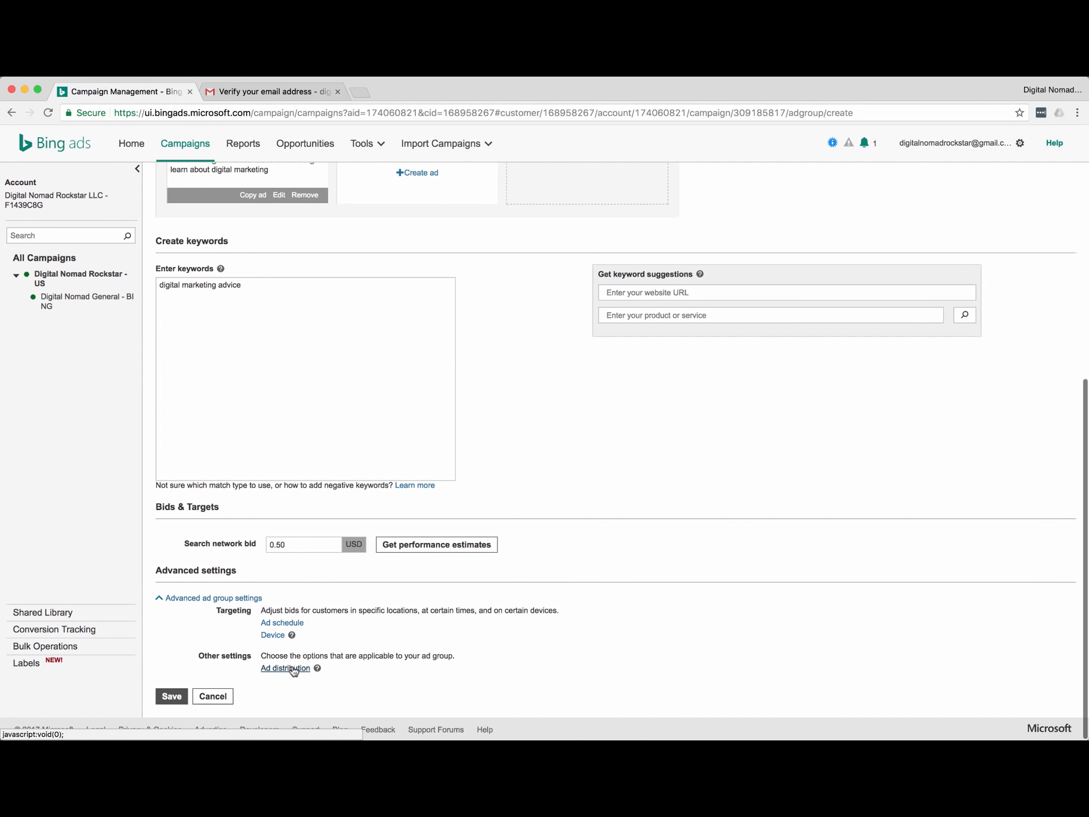
pyautogui.click(286, 668)
pyautogui.scroll(-3, 566, 596)
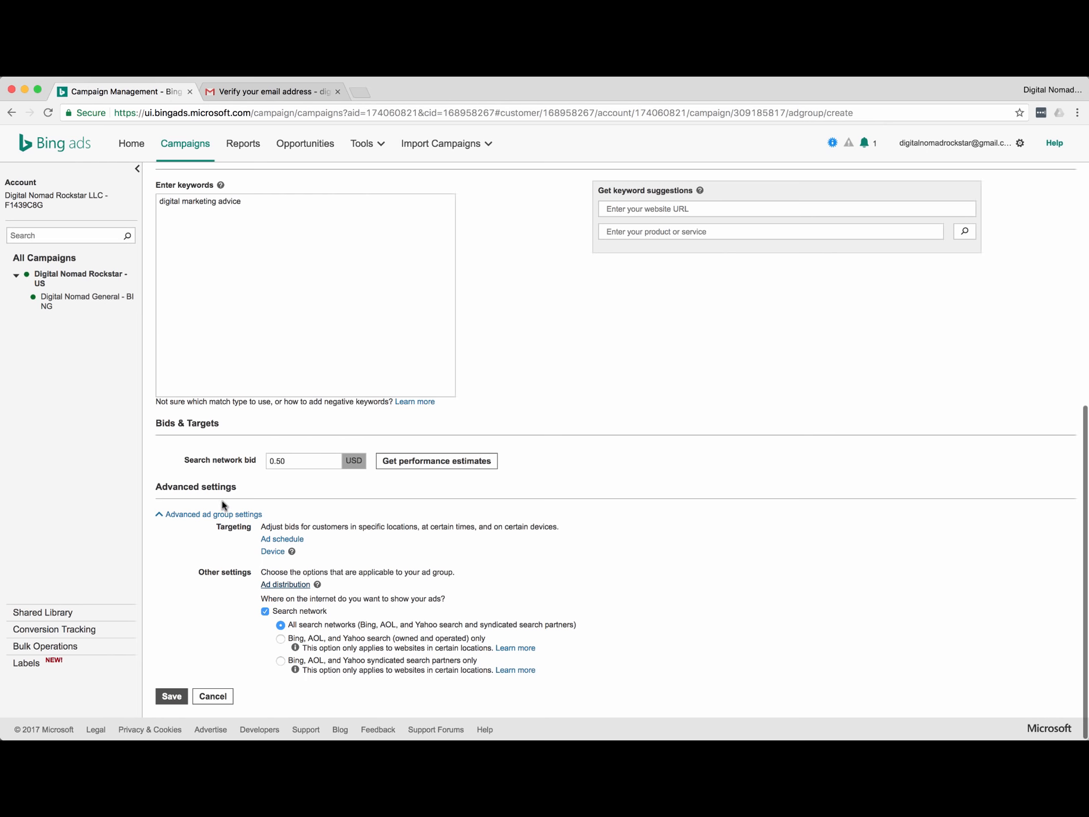
pyautogui.scroll(15, 226, 533)
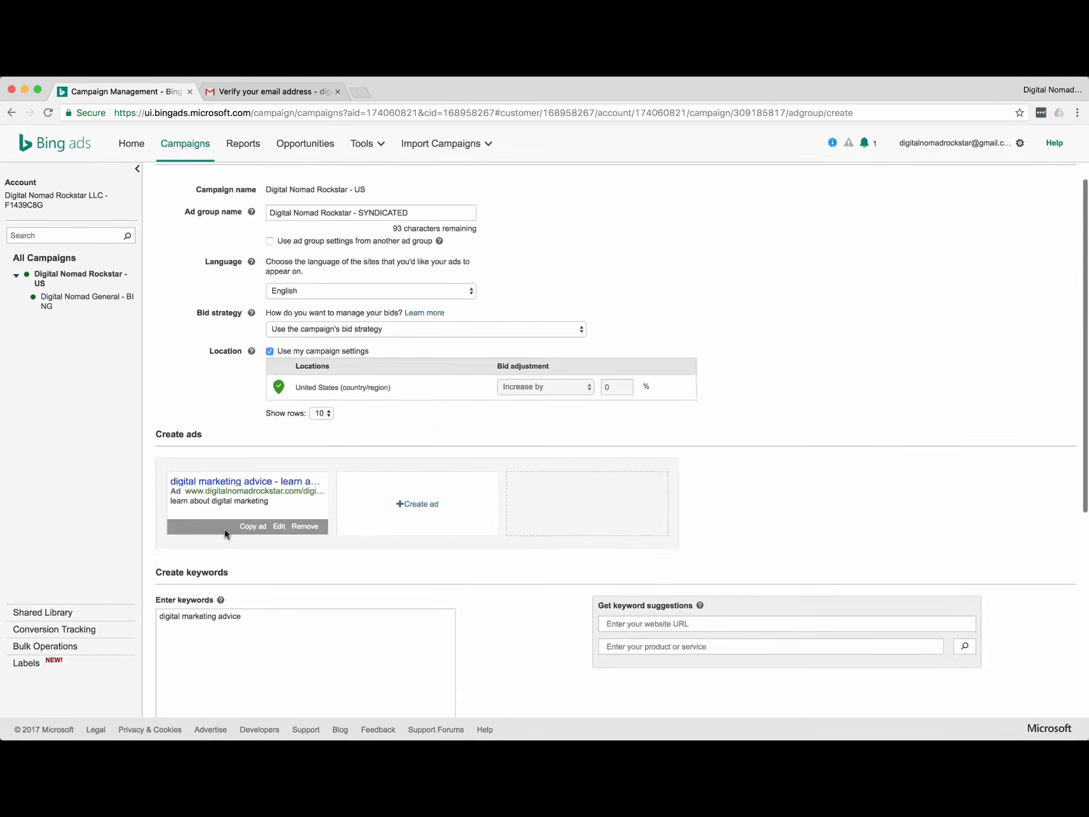
pyautogui.scroll(8, 226, 531)
pyautogui.scroll(-20, 238, 511)
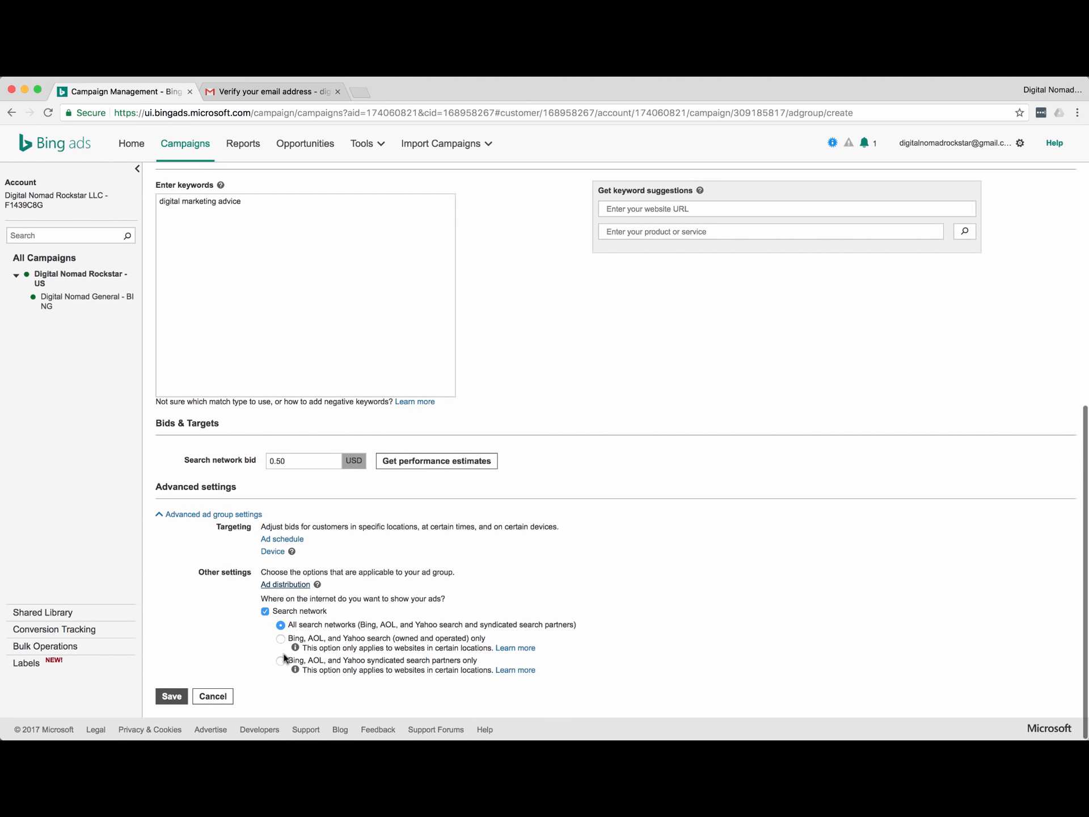
pyautogui.click(281, 660)
pyautogui.scroll(19, 291, 618)
pyautogui.scroll(-12, 210, 543)
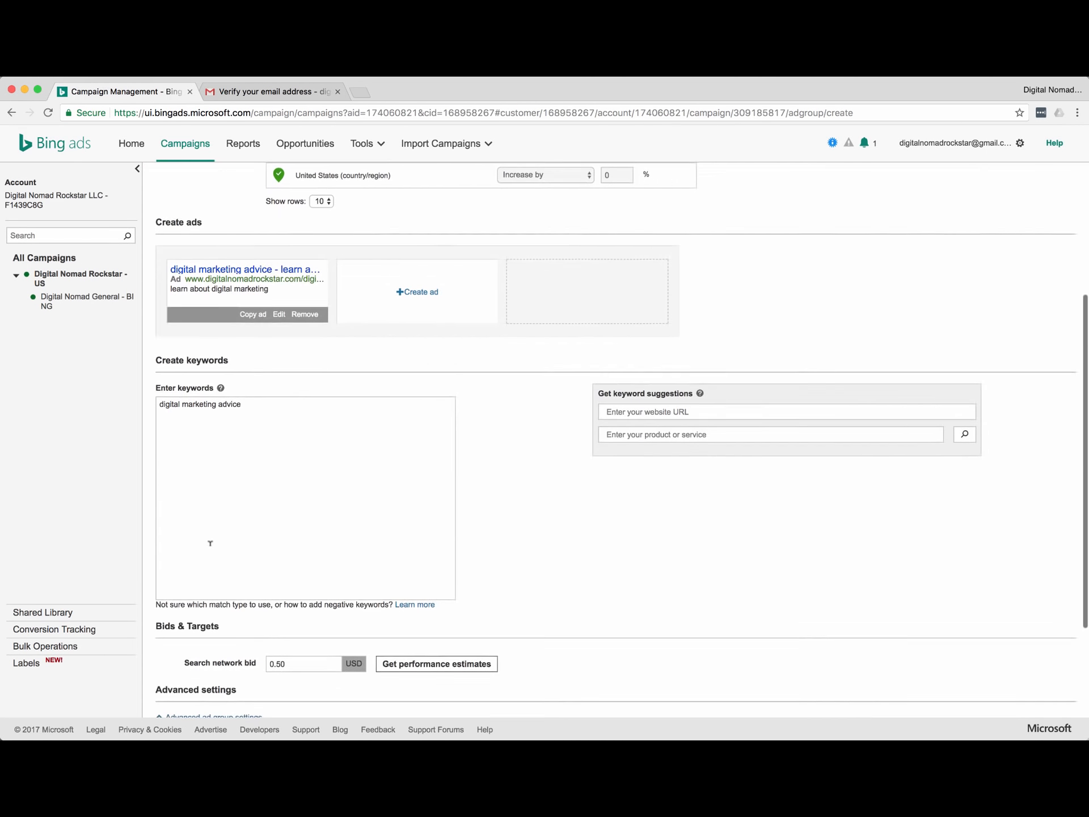
pyautogui.scroll(-8, 211, 543)
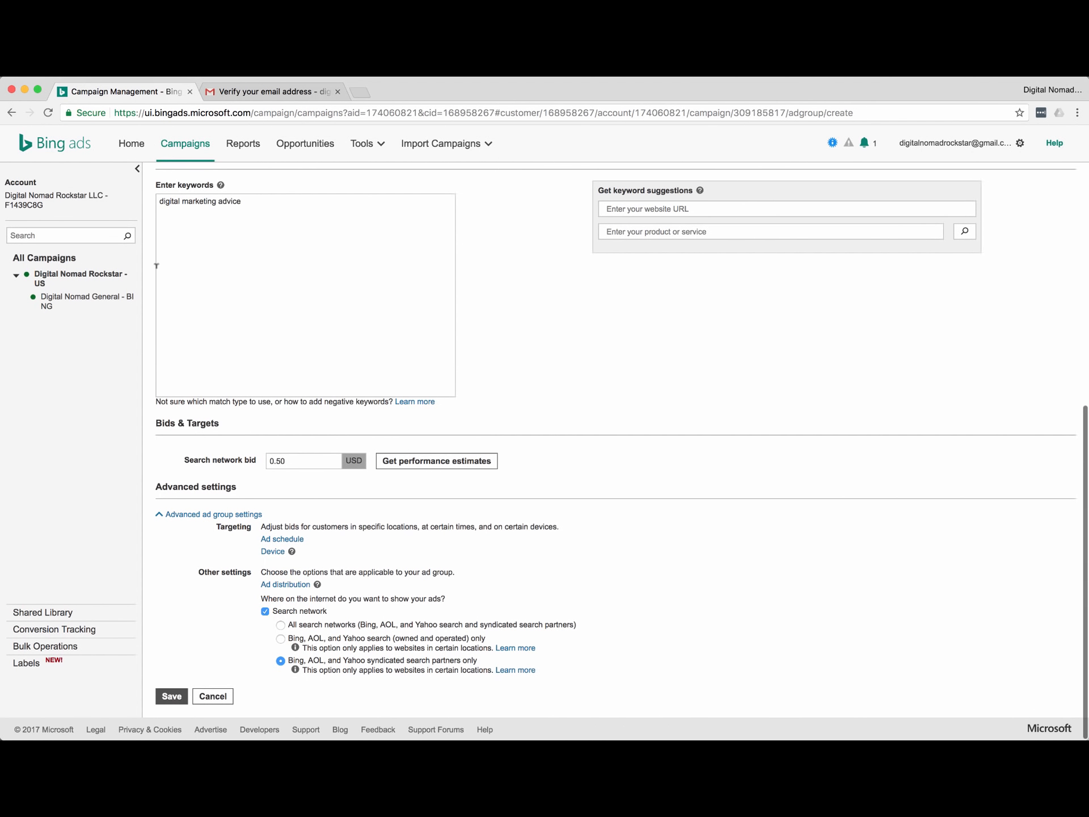
pyautogui.click(172, 697)
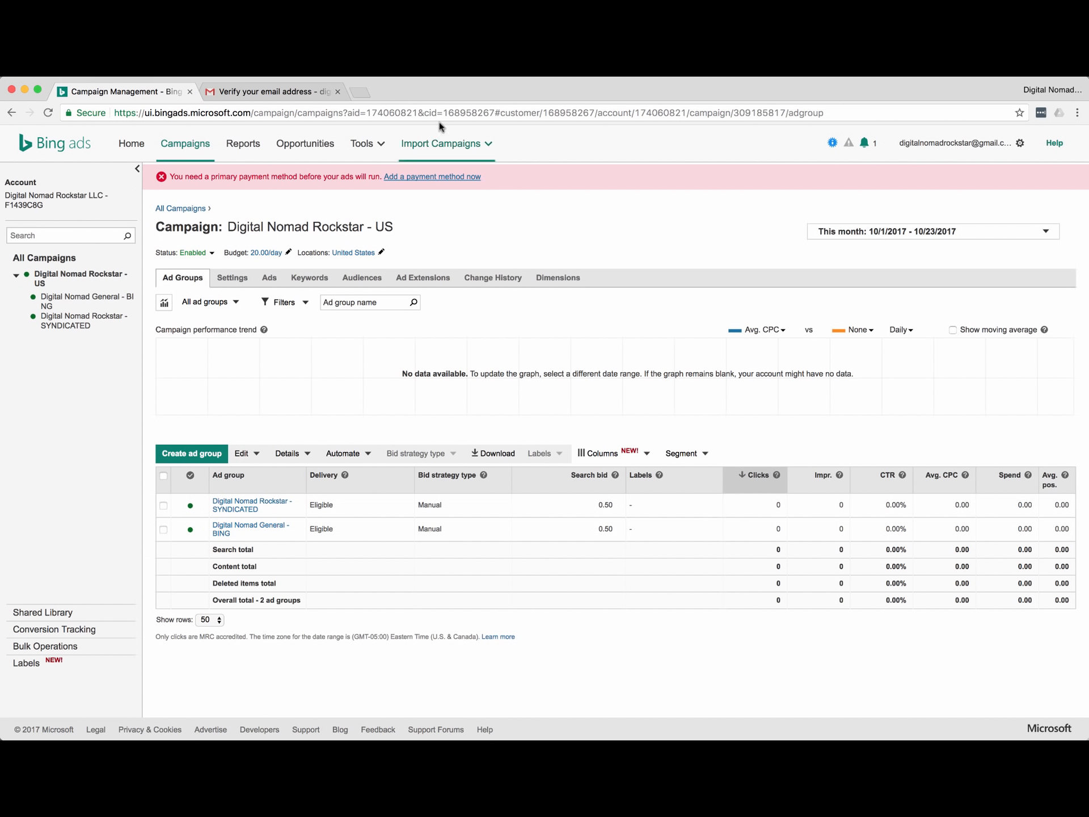
# Switch from the browser to the Bing Ads Editor desktop app.
pyautogui.click(484, 77)
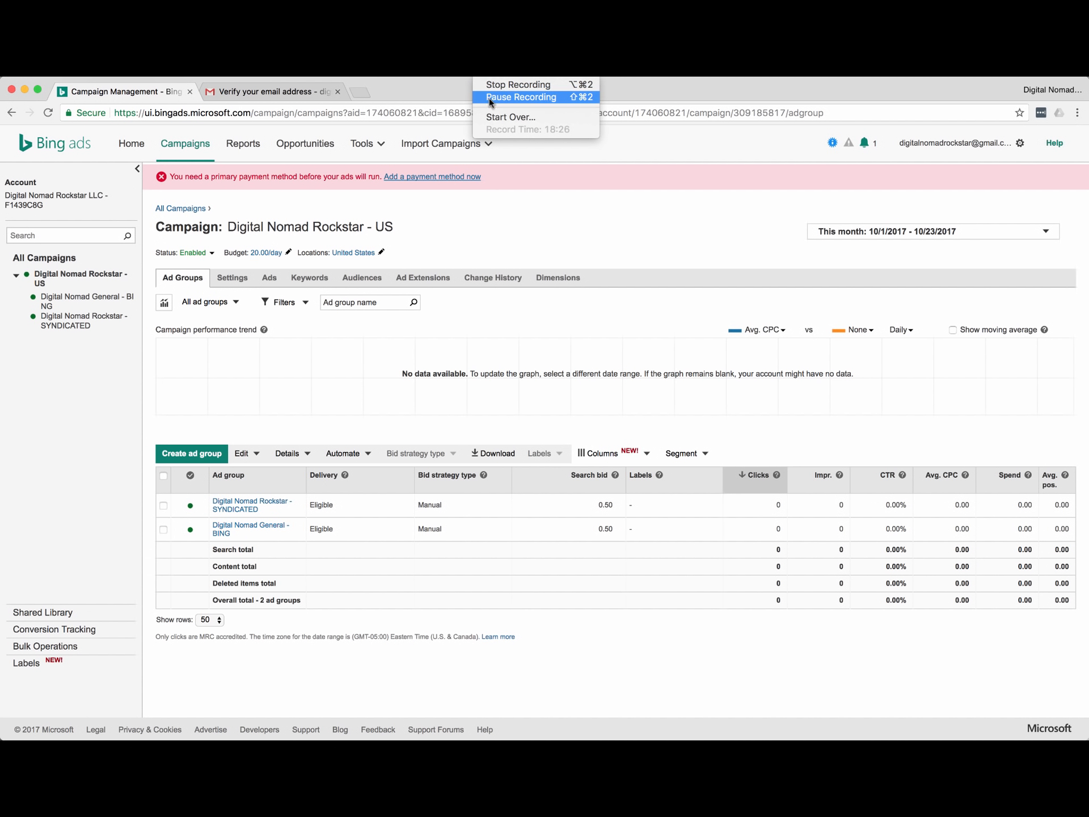
pyautogui.click(491, 99)
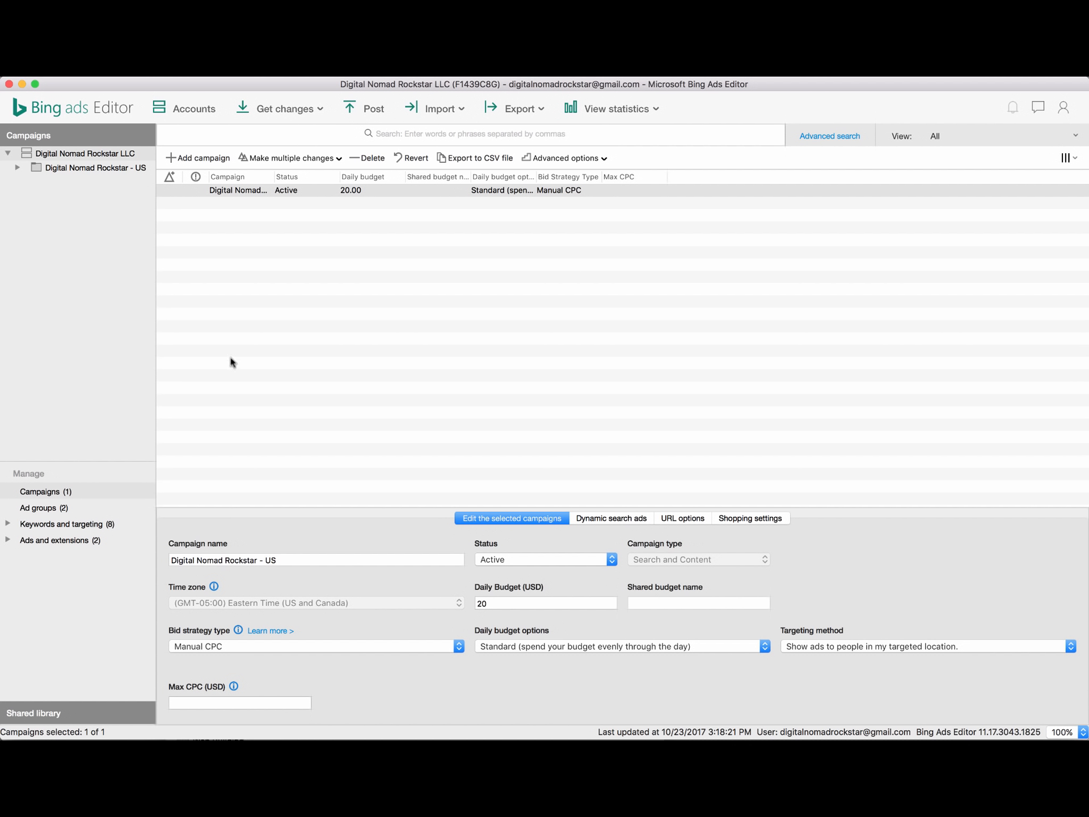
# Expand the Digital Nomad Rockstar - US campaign, select Digital Nomad General - BING, and show its ad group details.
pyautogui.click(17, 167)
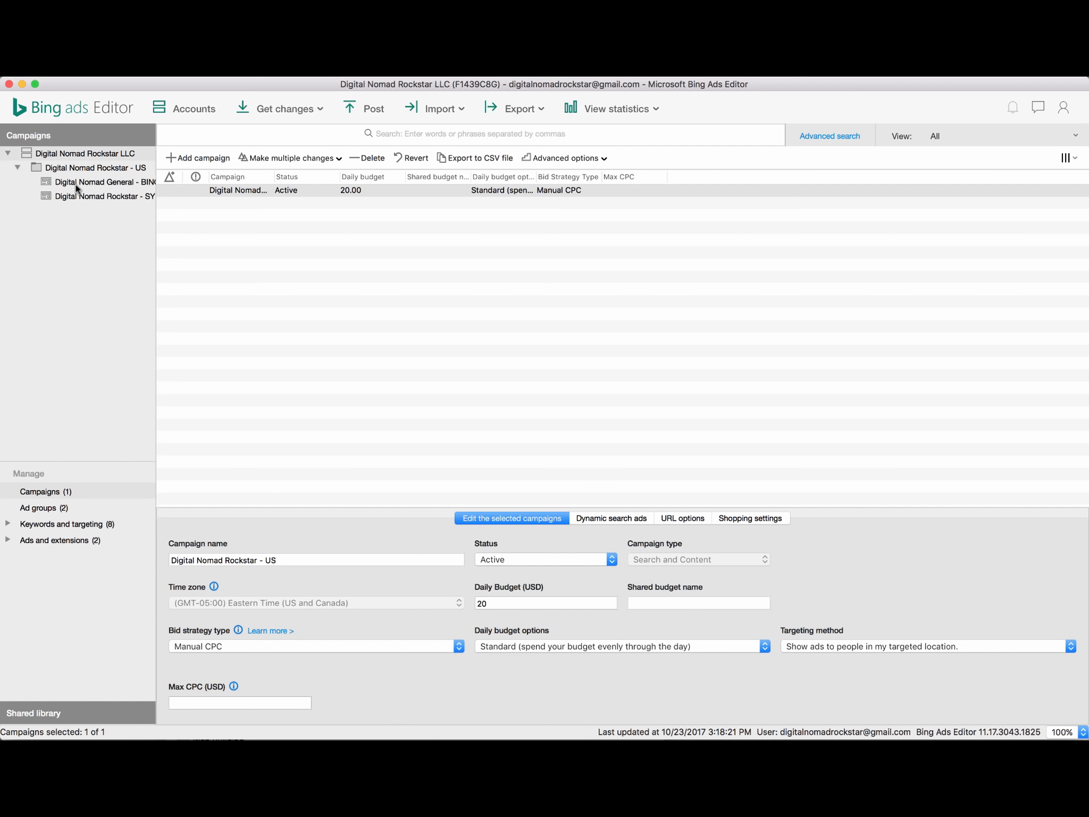
pyautogui.click(72, 185)
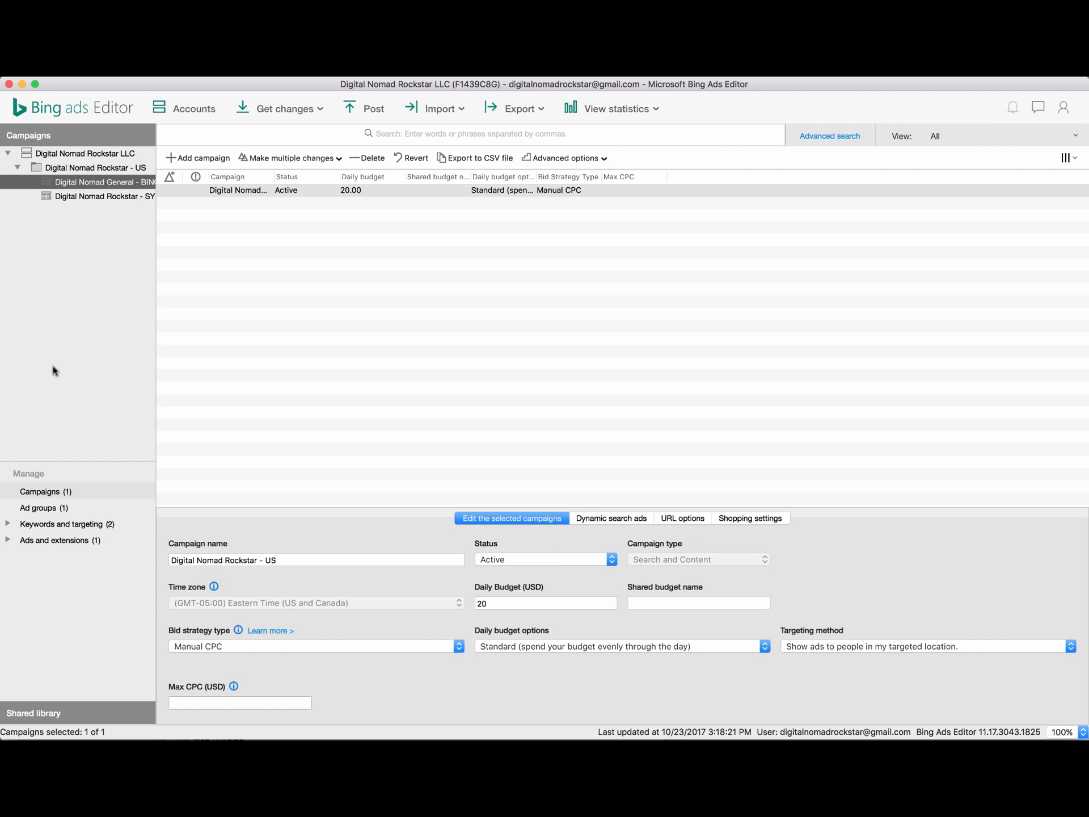
pyautogui.click(15, 507)
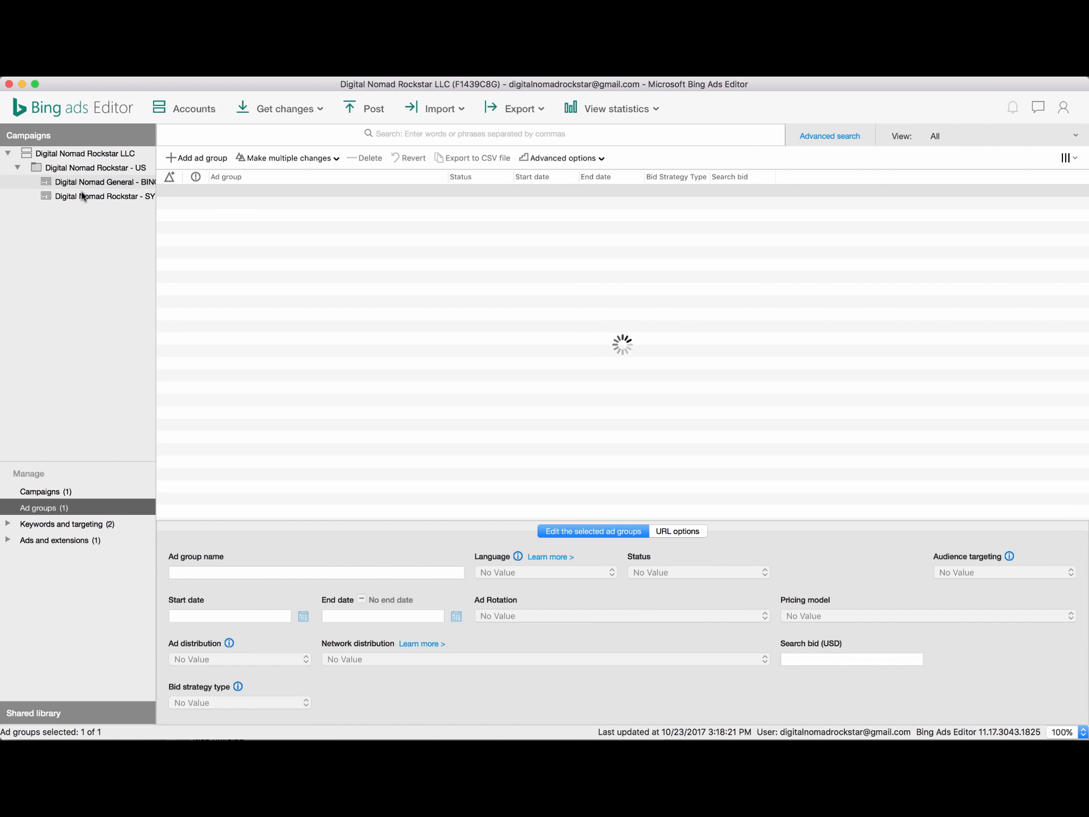
# Widen the campaign tree and select the Digital Nomad General - BING ad group.
pyautogui.click(84, 196)
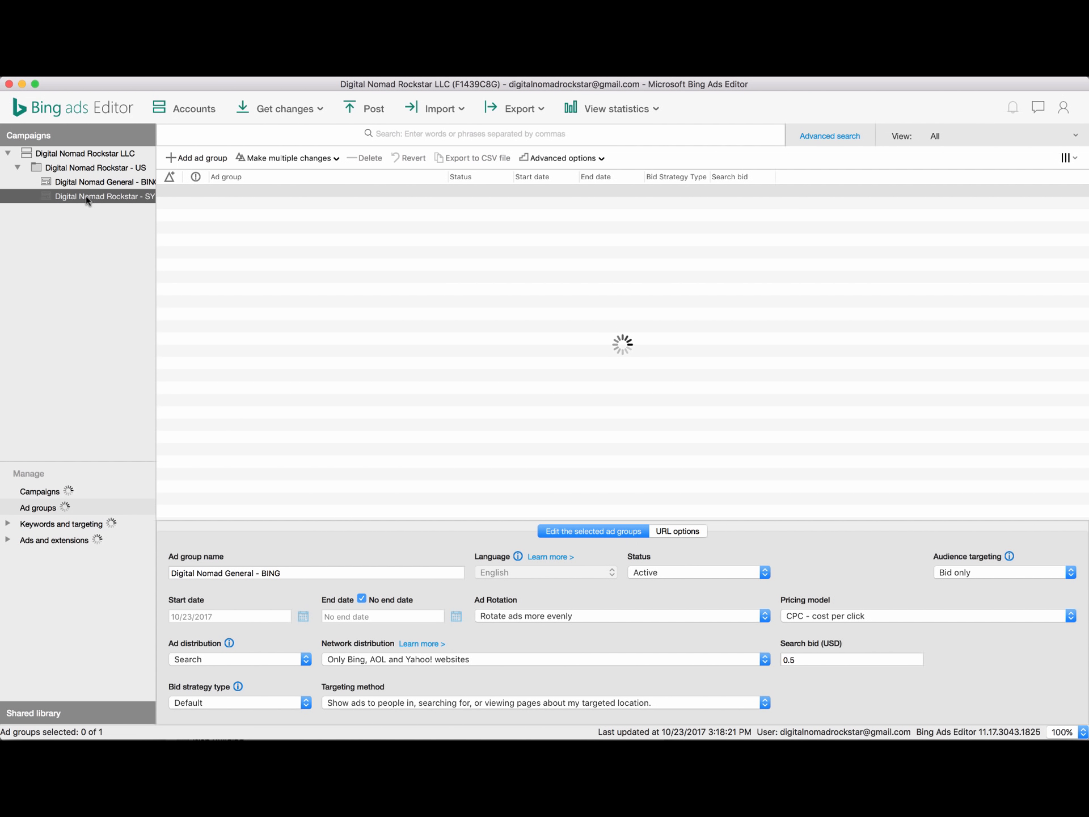
pyautogui.moveTo(159, 138); pyautogui.dragTo(211, 138)
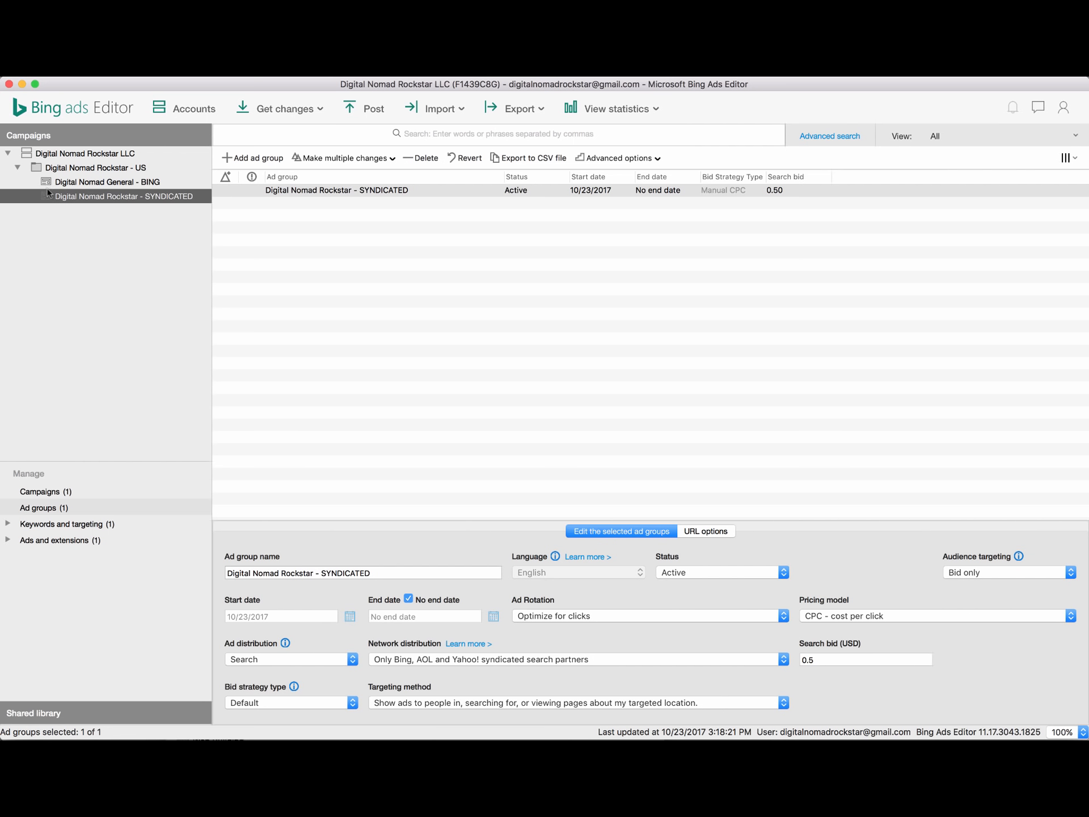
pyautogui.rightClick(37, 199)
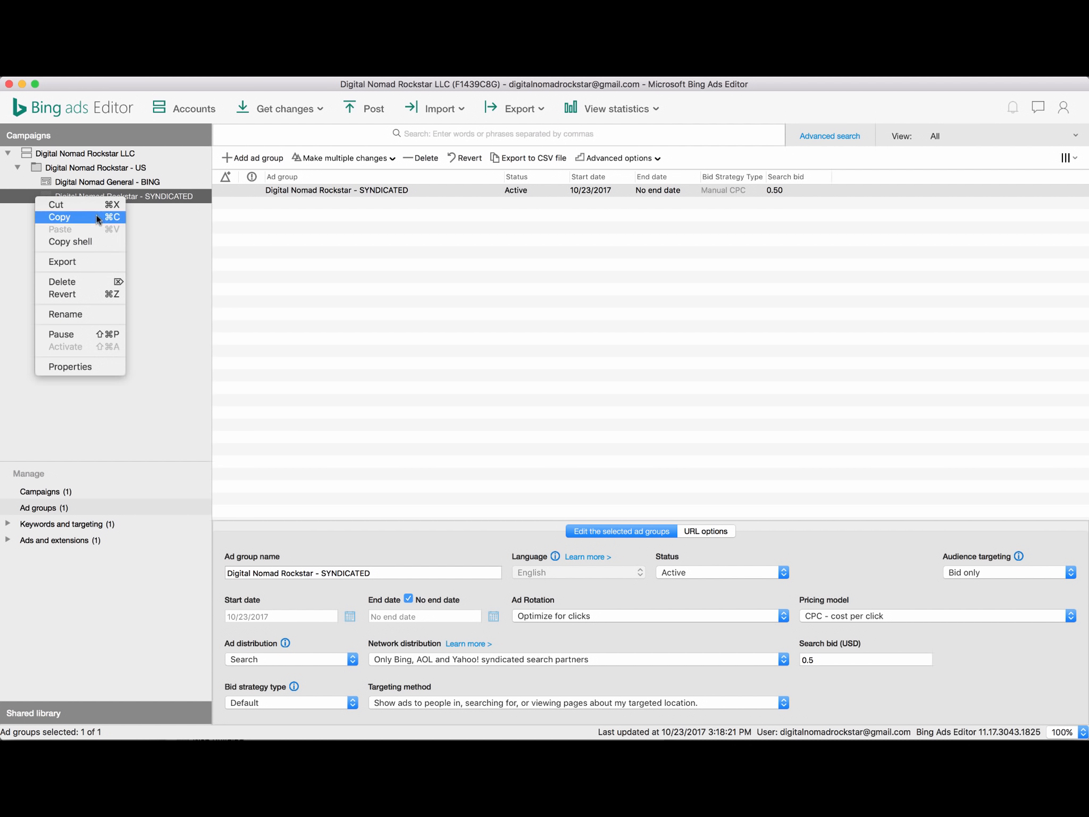
pyautogui.click(56, 183)
pyautogui.click(65, 184)
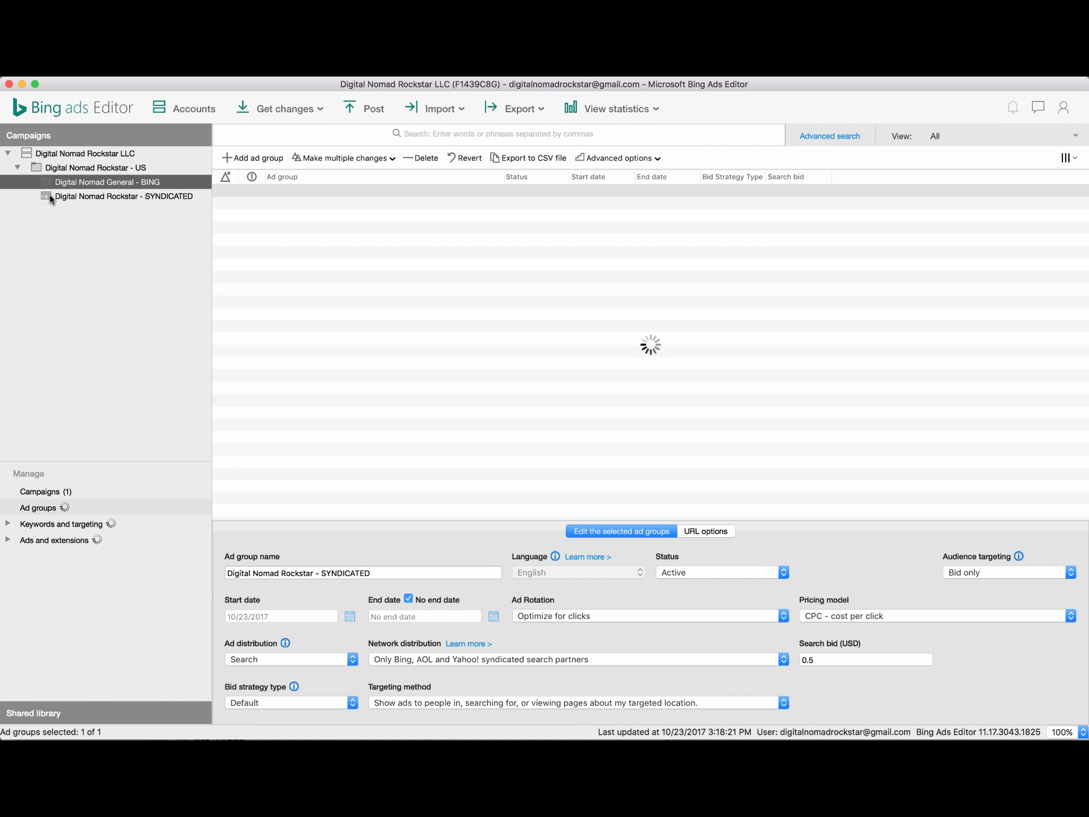
pyautogui.click(64, 185)
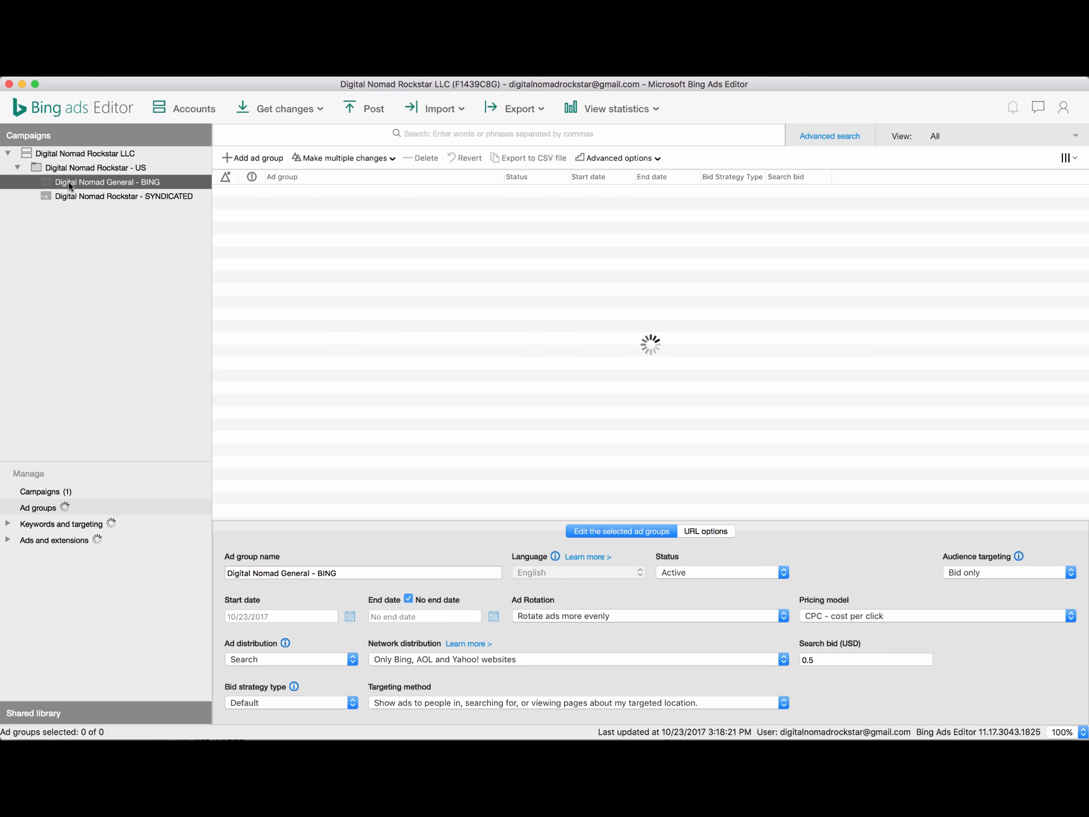
# Select the BING row in the Ad groups list, keeping Bing, AOL and Yahoo!-only distribution.
pyautogui.click(35, 508)
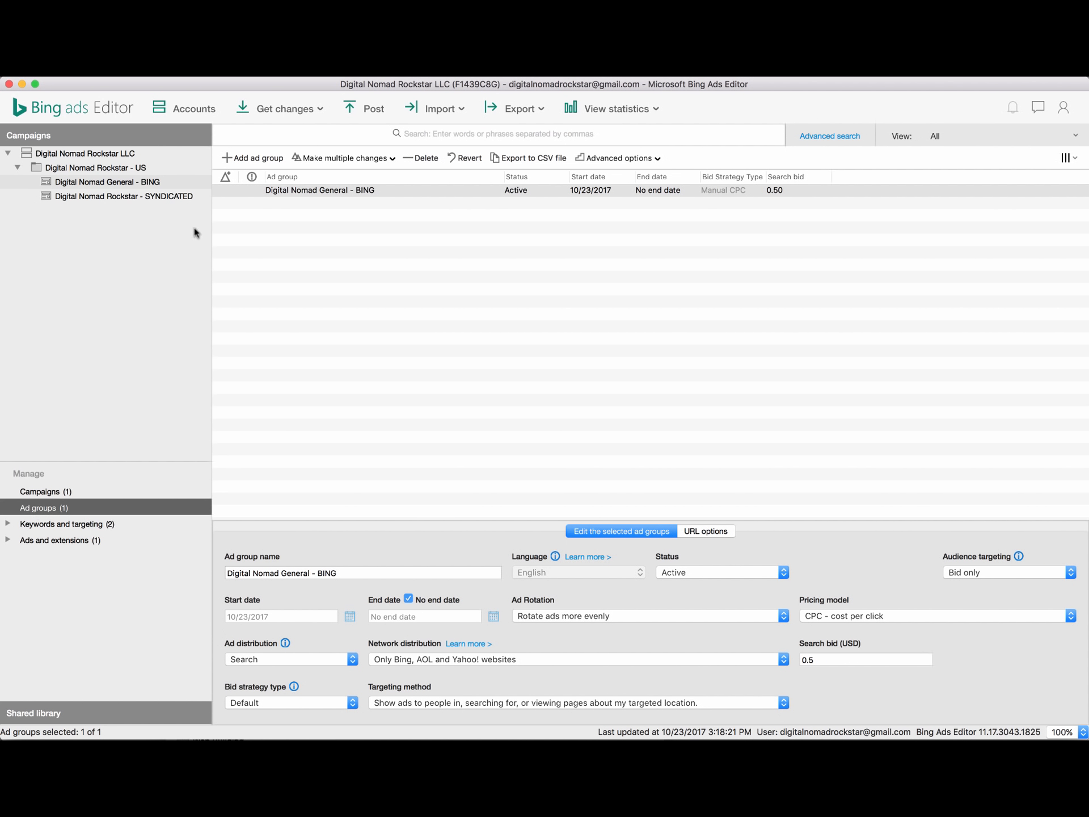
pyautogui.click(281, 193)
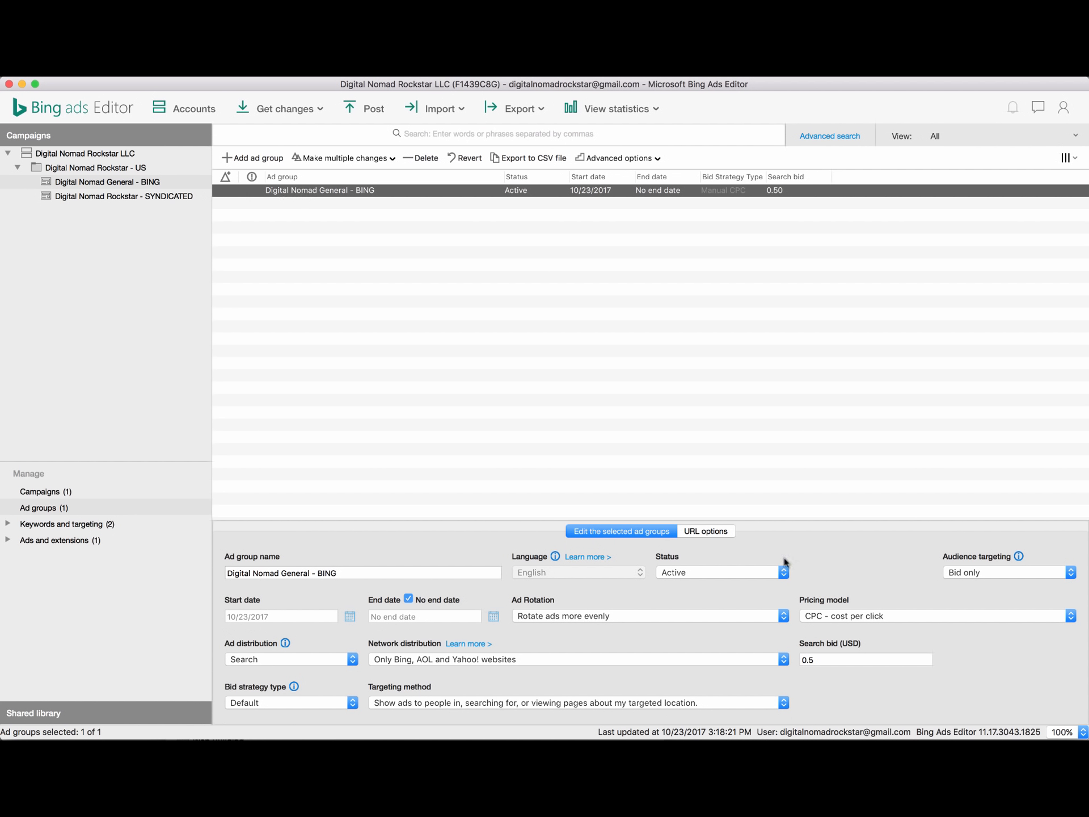
pyautogui.click(410, 662)
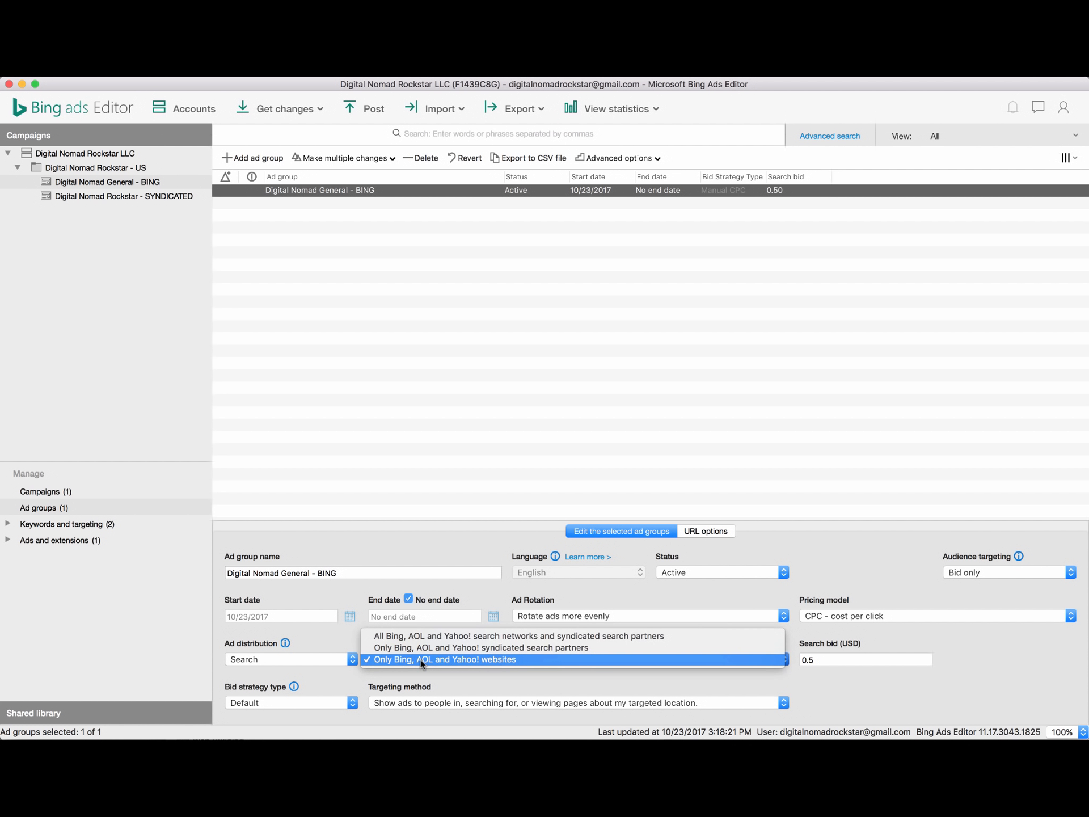
pyautogui.click(420, 660)
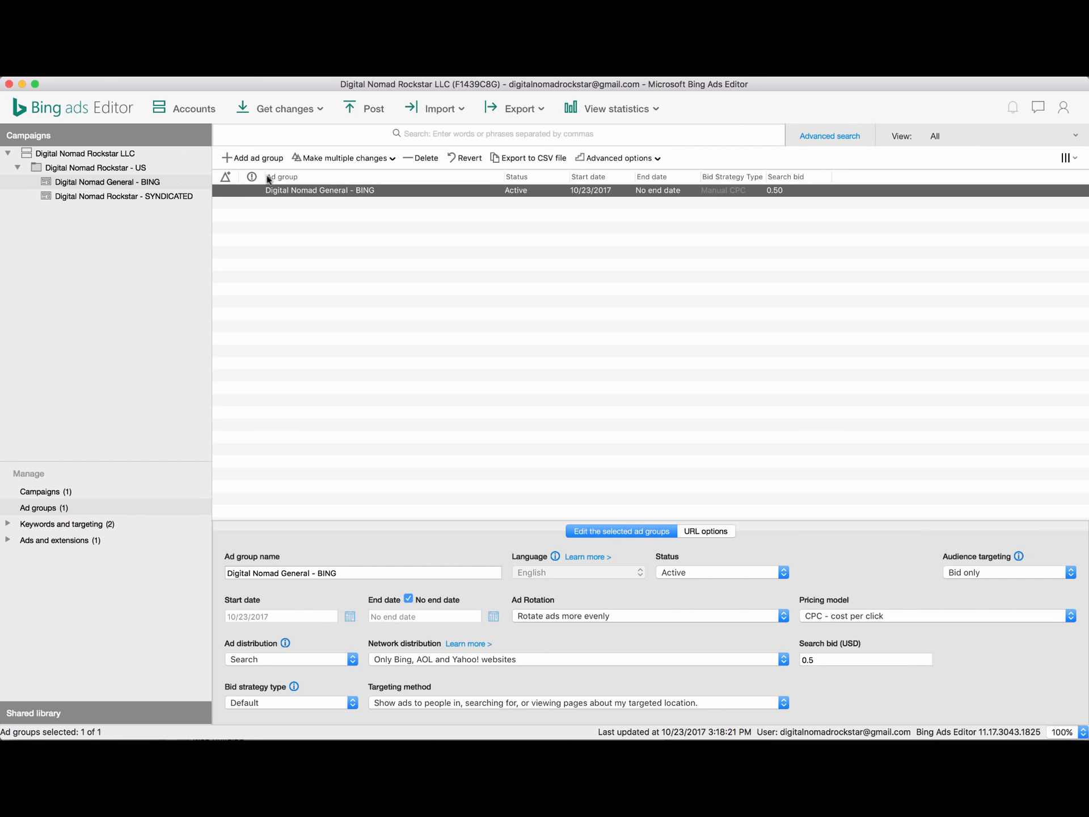
# Copy the Digital Nomad General - BING ad group and paste a duplicate into the US campaign.
pyautogui.rightClick(274, 198)
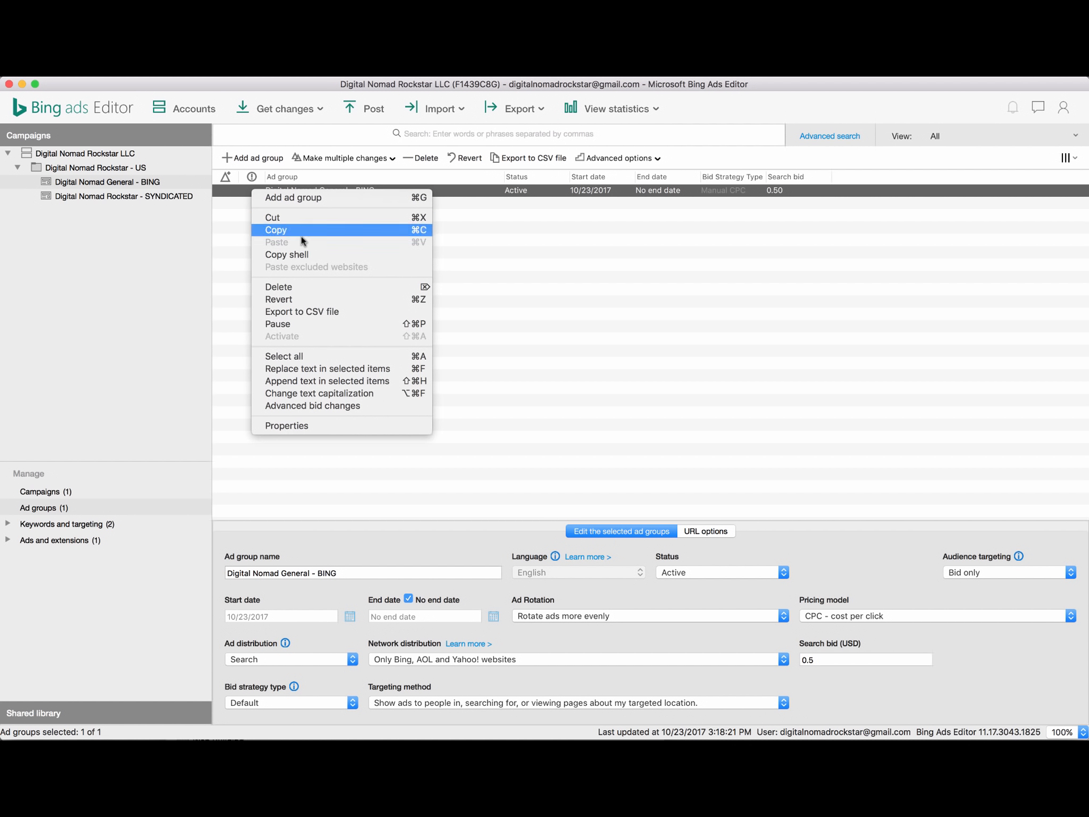
pyautogui.click(296, 229)
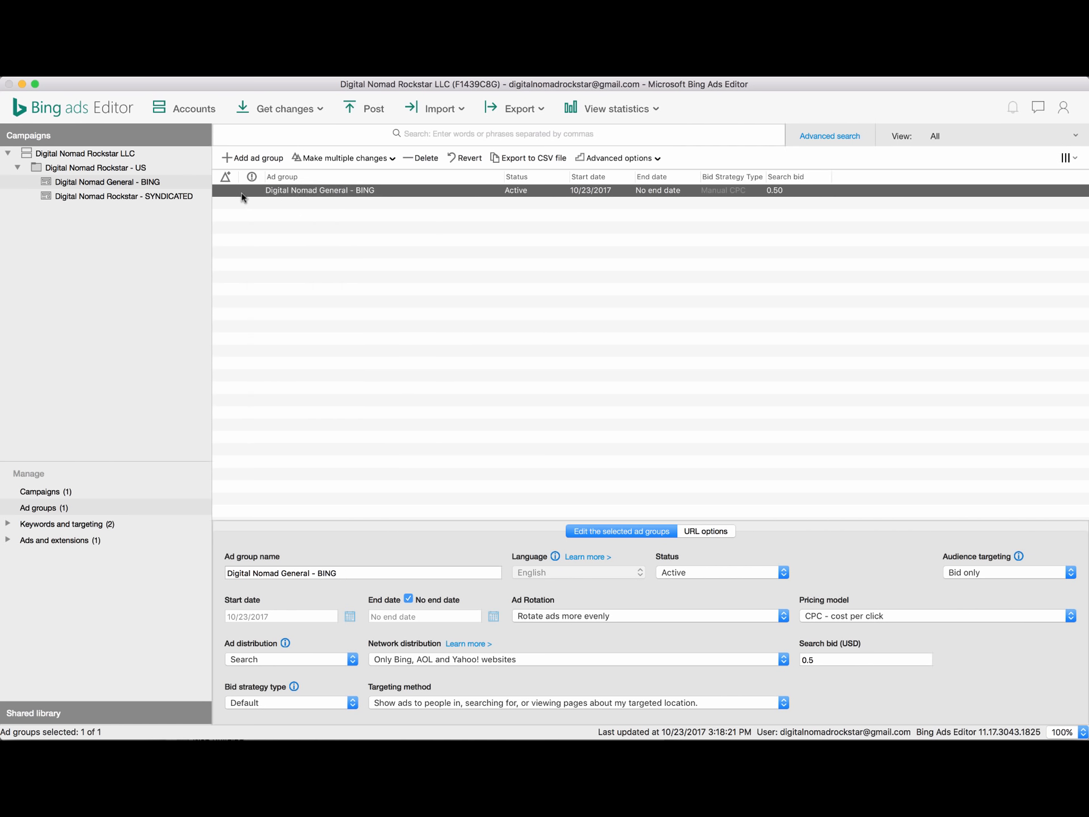
pyautogui.press('super+v')
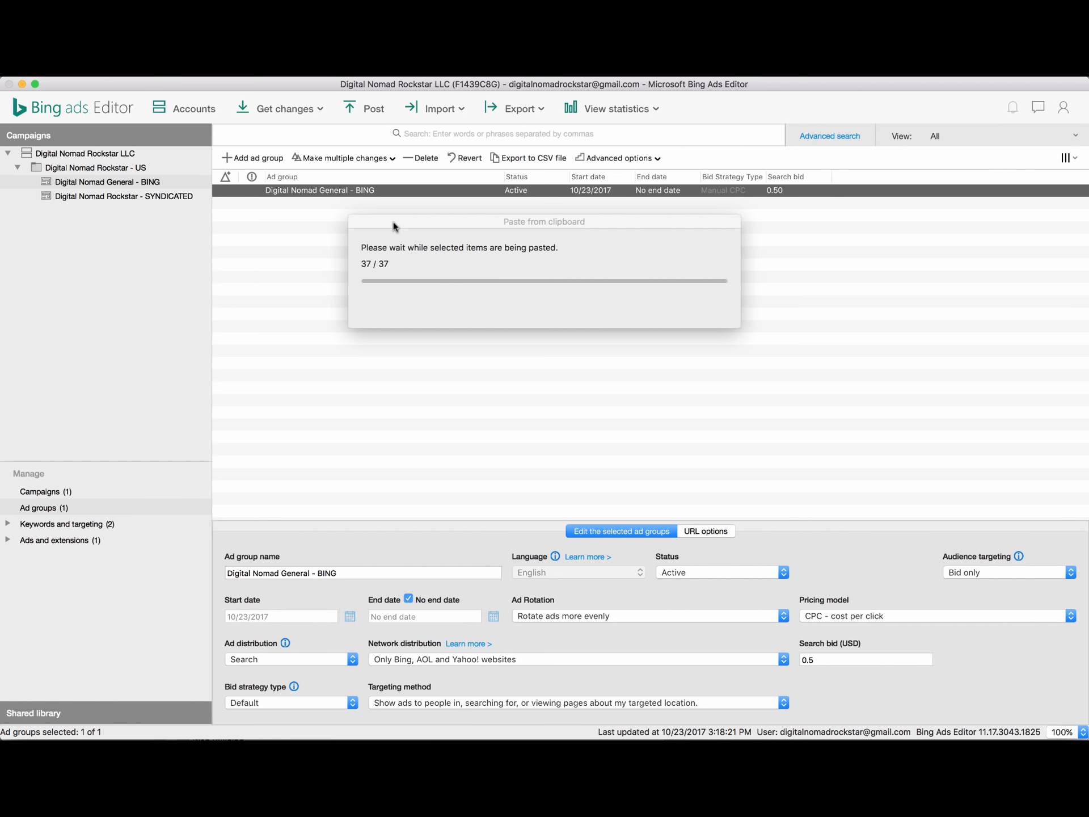
pyautogui.rightClick(251, 190)
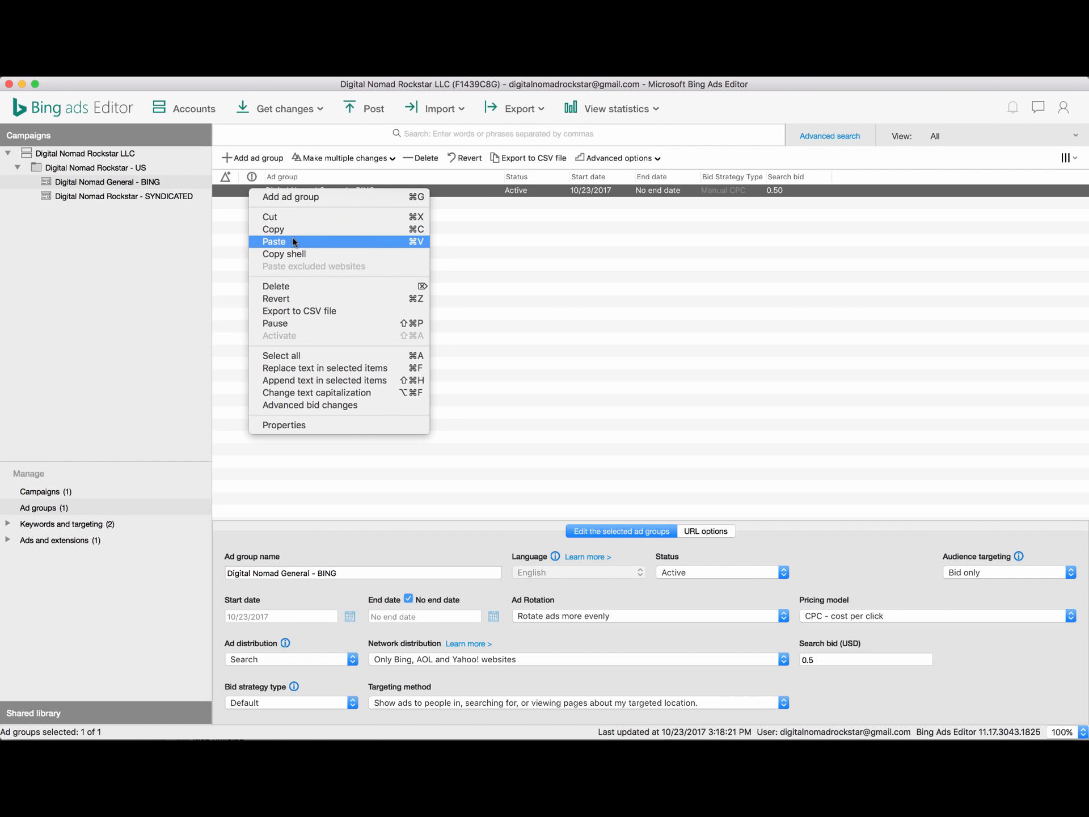
pyautogui.click(294, 241)
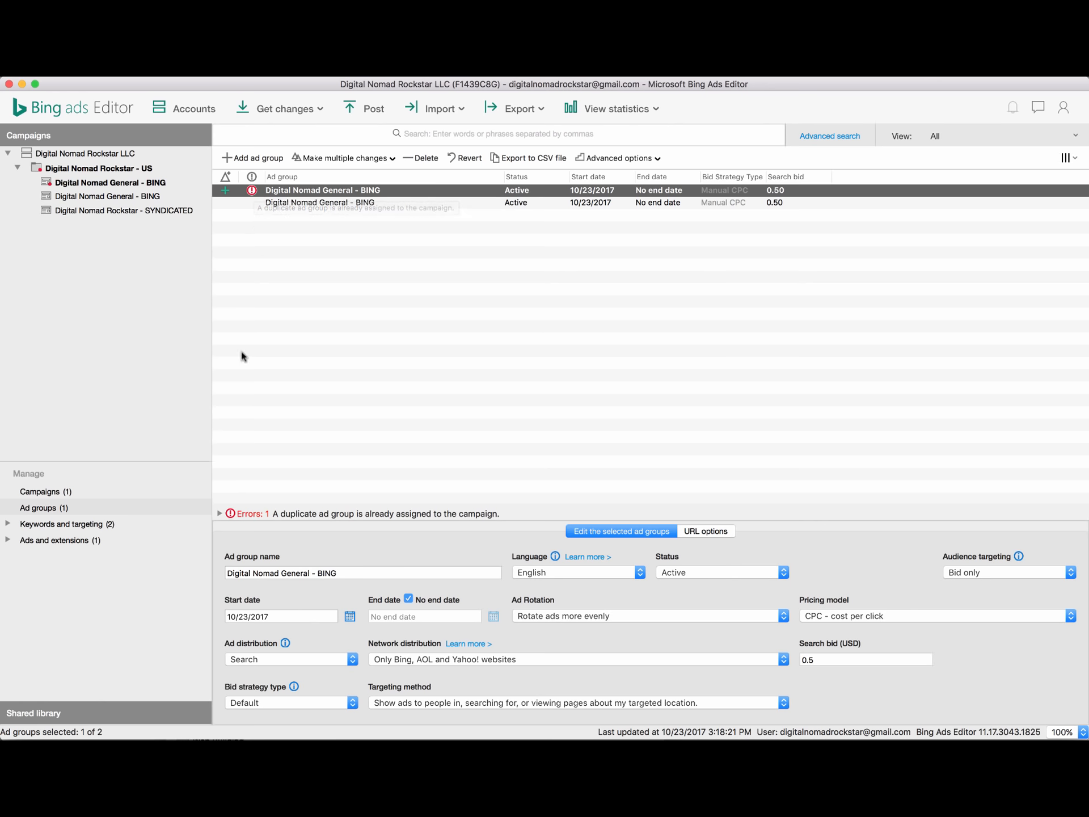
# Set the pasted copy's distribution to all Bing, AOL and Yahoo! networks plus syndicated partners.
pyautogui.click(219, 514)
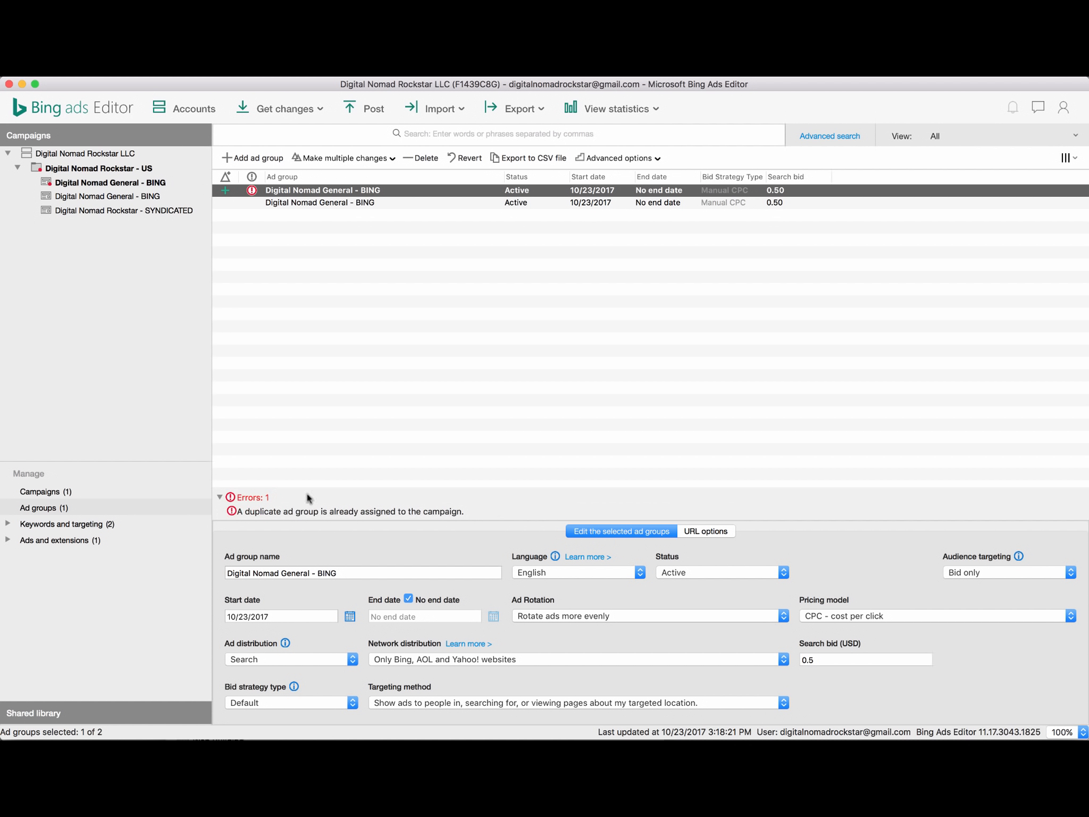
pyautogui.click(219, 498)
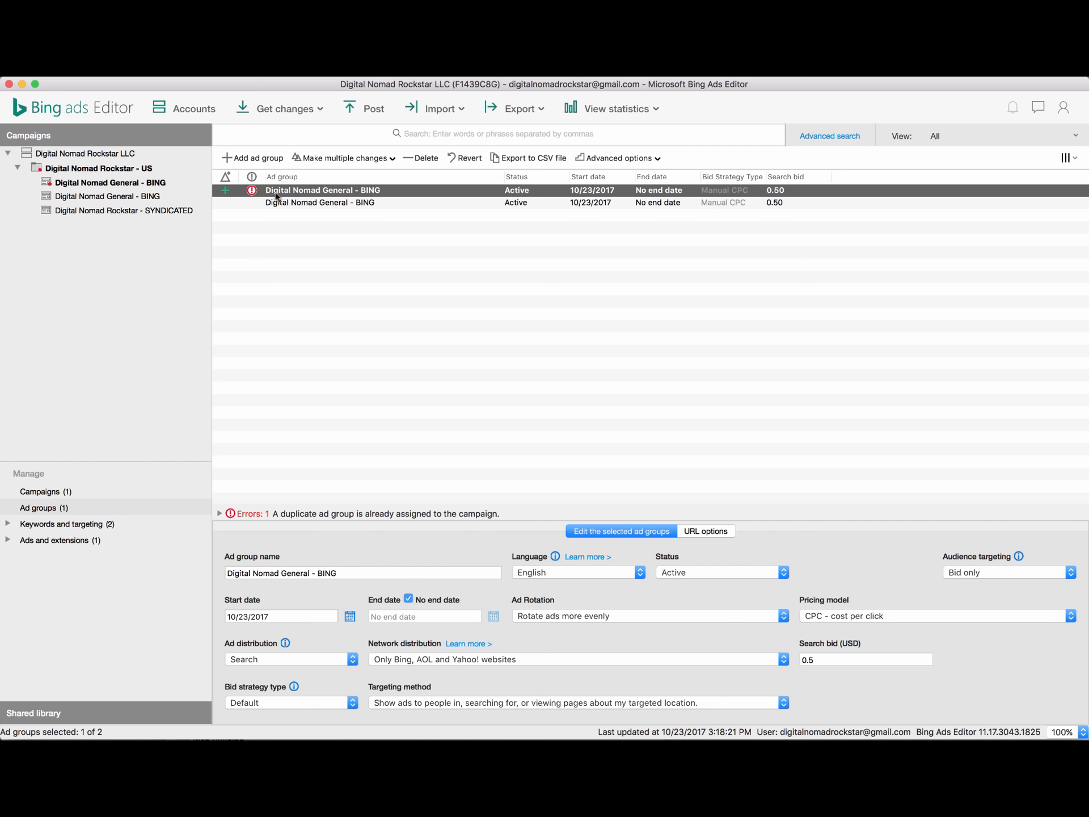
pyautogui.click(100, 212)
pyautogui.rightClick(100, 213)
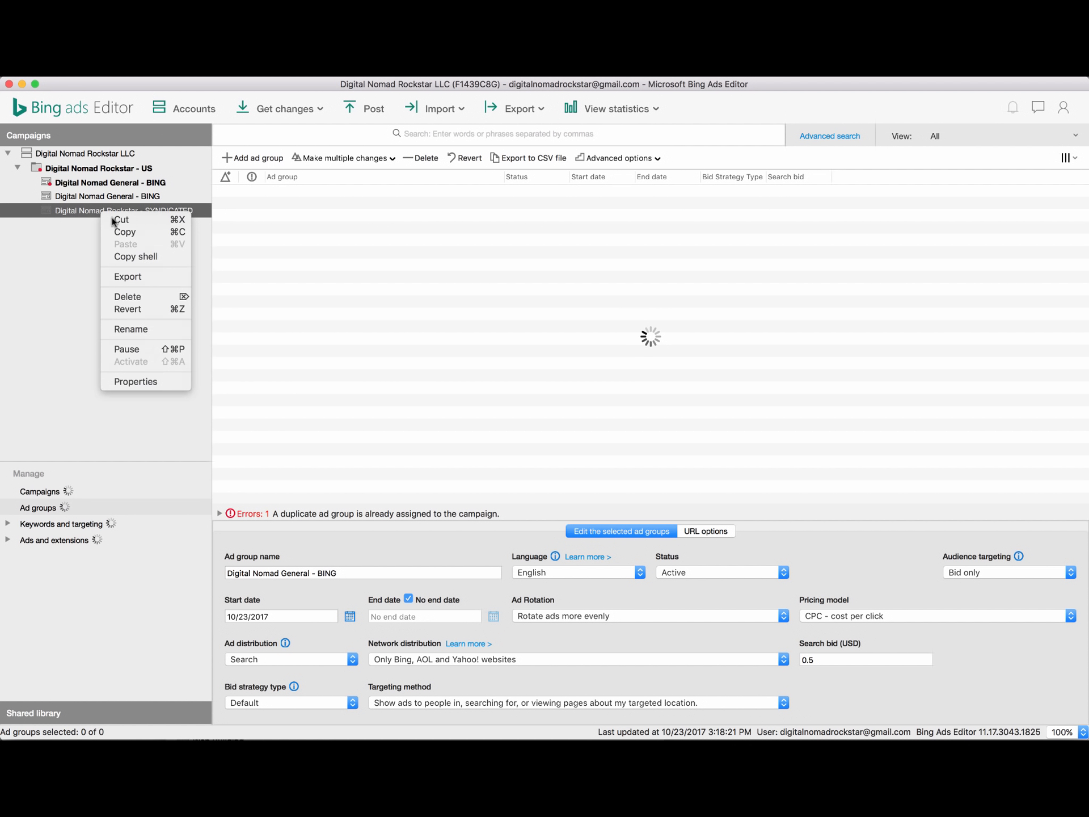
pyautogui.click(90, 183)
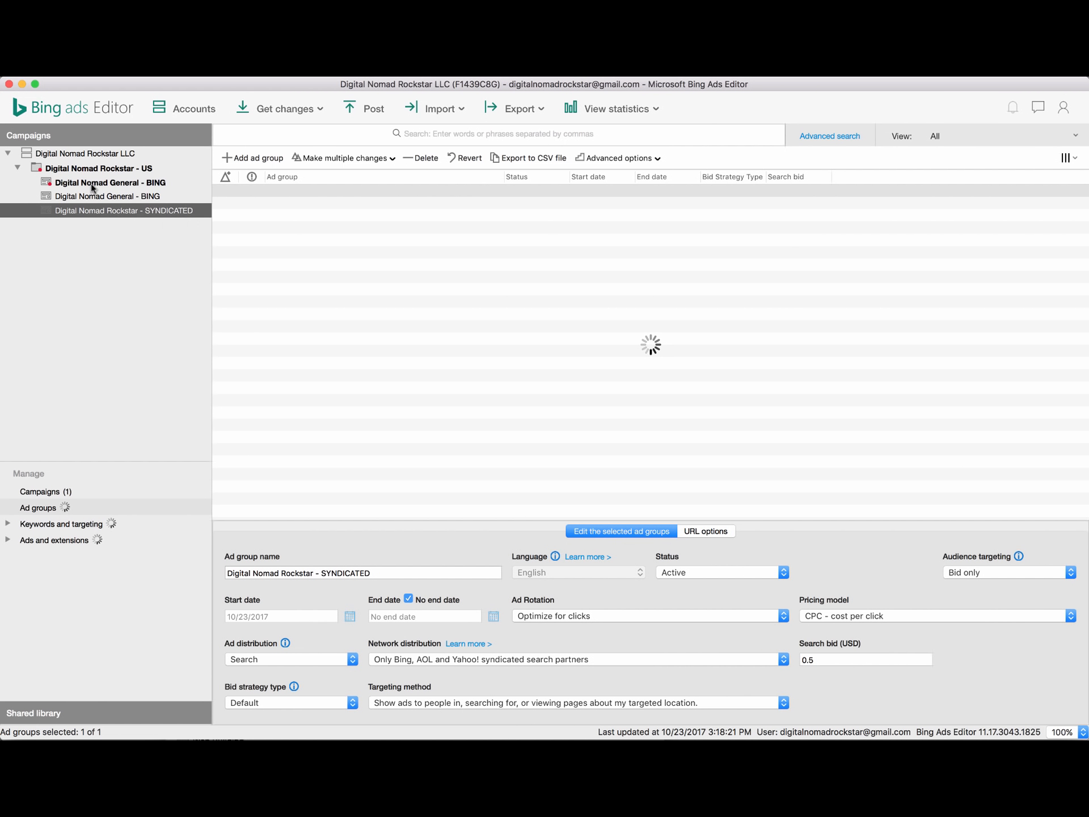
pyautogui.click(91, 182)
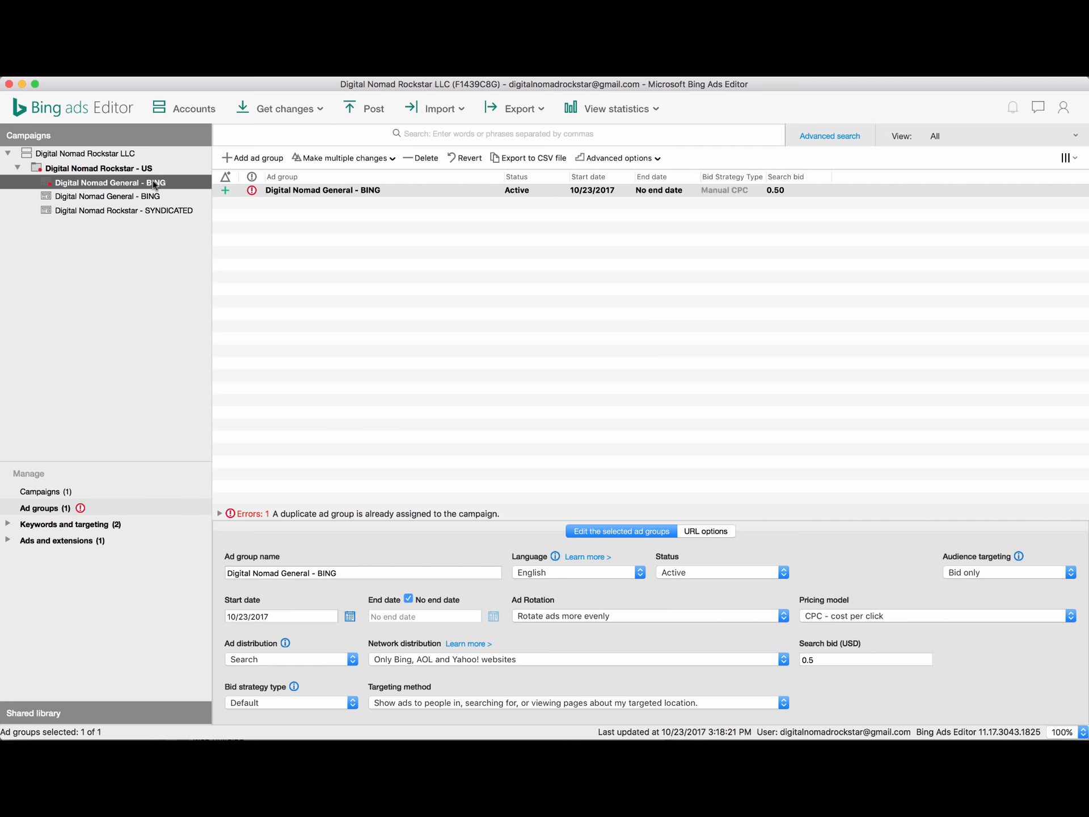
pyautogui.click(417, 660)
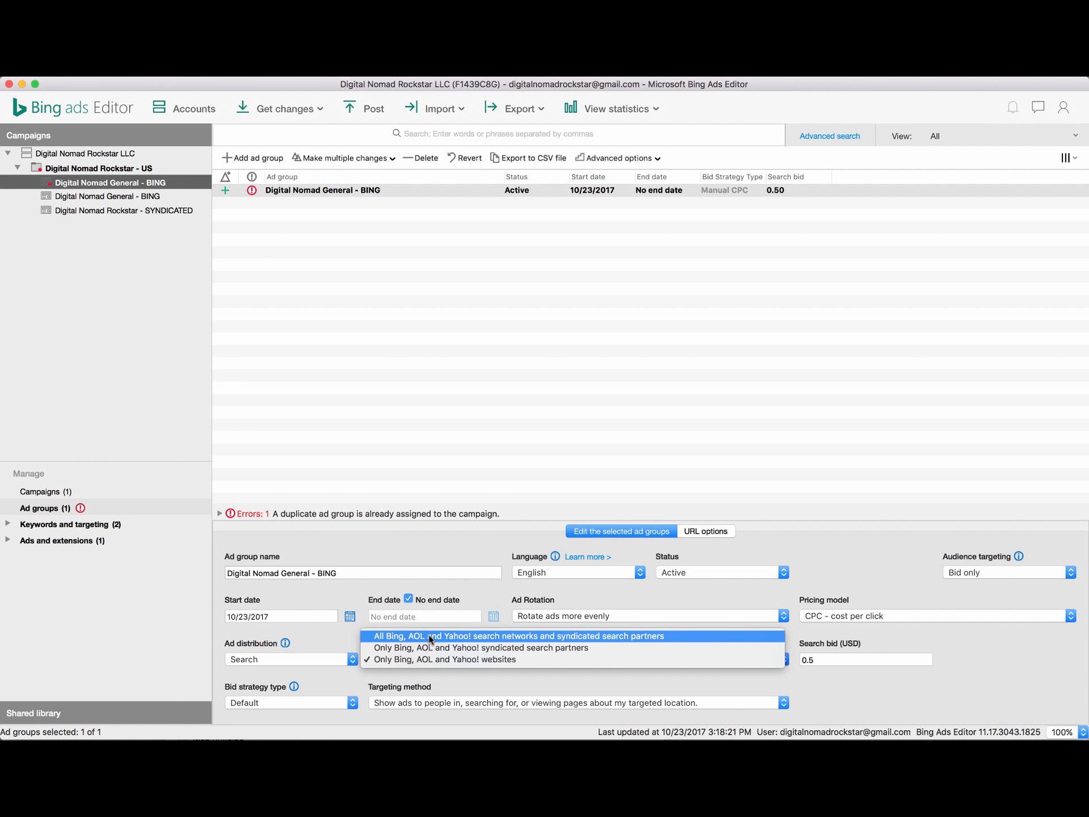
pyautogui.click(430, 637)
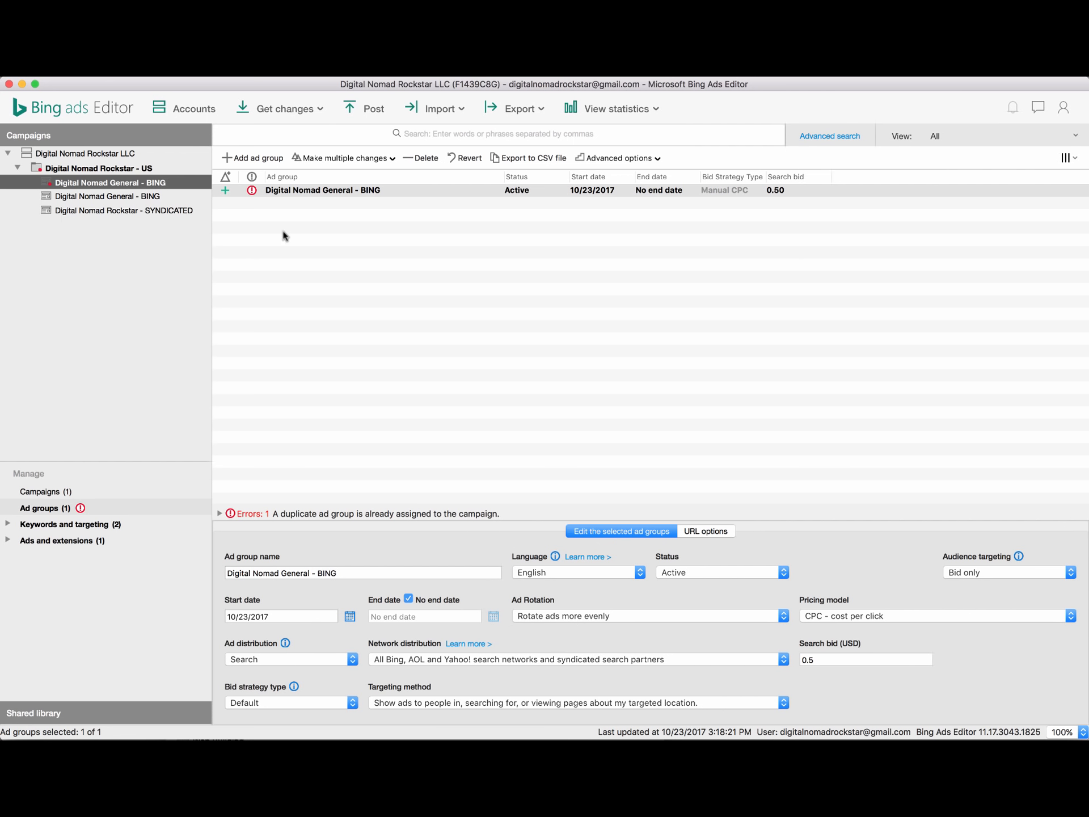
# Replace BING with SYNDICATED 2 in the copy's name, making it 'Digital Nomad General - SYNDICATED 2'.
pyautogui.doubleClick(329, 573)
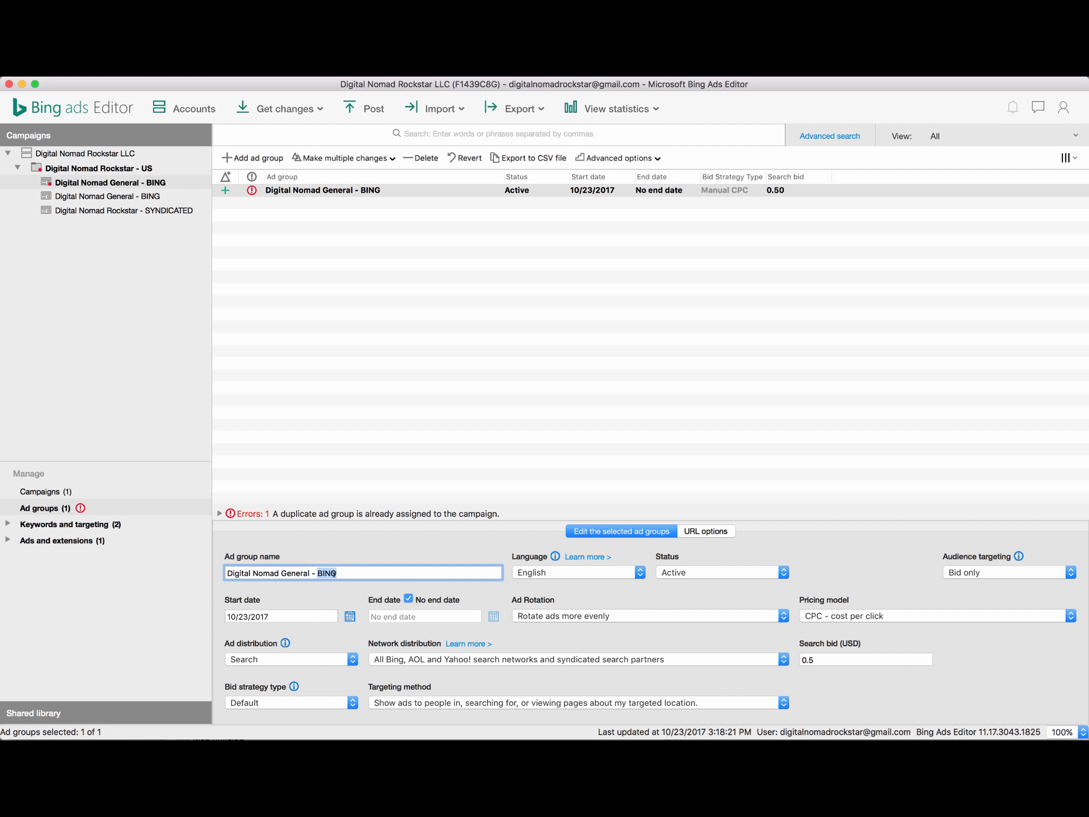
pyautogui.write('SYNDICA')
pyautogui.press('BackSpace')
pyautogui.press('BackSpace')
pyautogui.press('BackSpace')
pyautogui.write('ICATED 2')
pyautogui.click(381, 289)
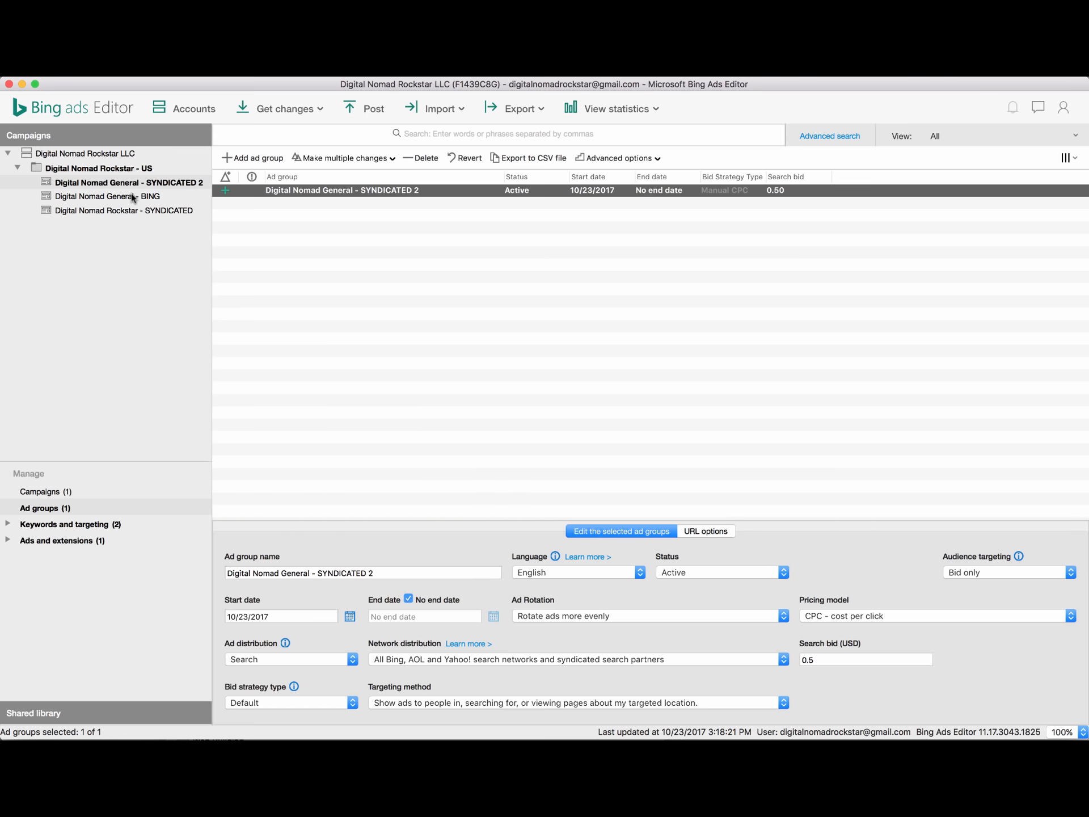
pyautogui.click(130, 185)
pyautogui.click(142, 196)
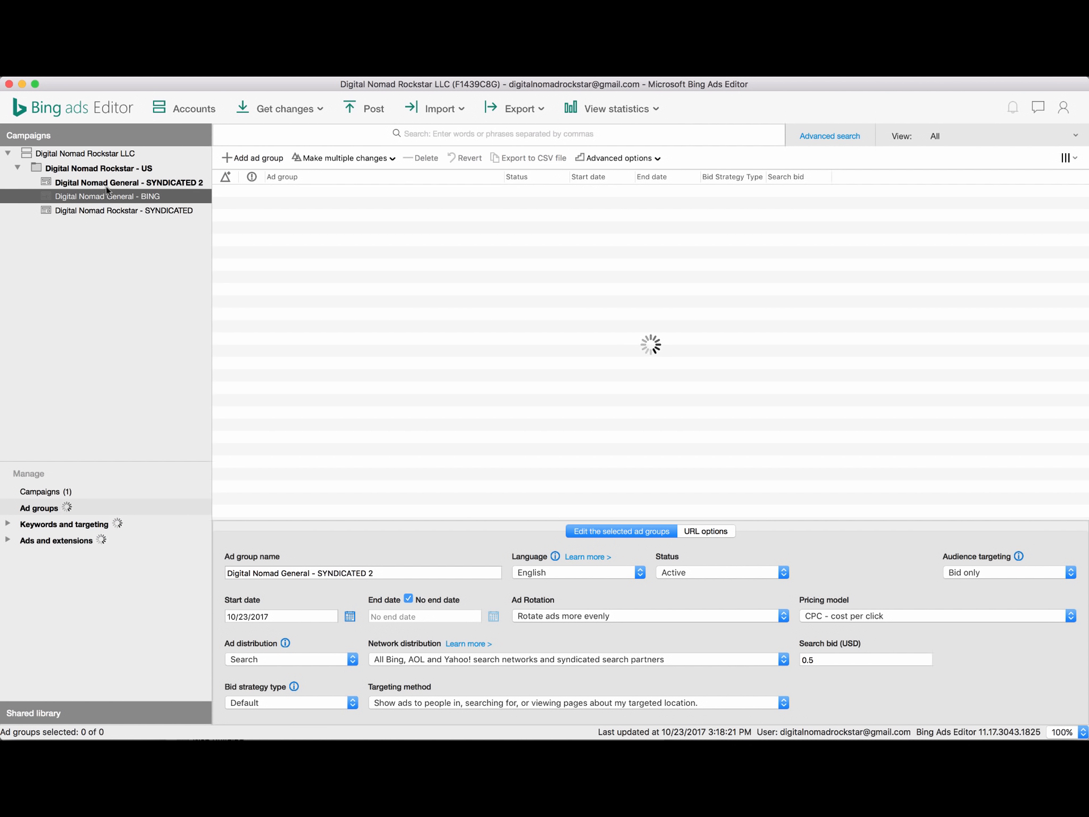
pyautogui.click(119, 182)
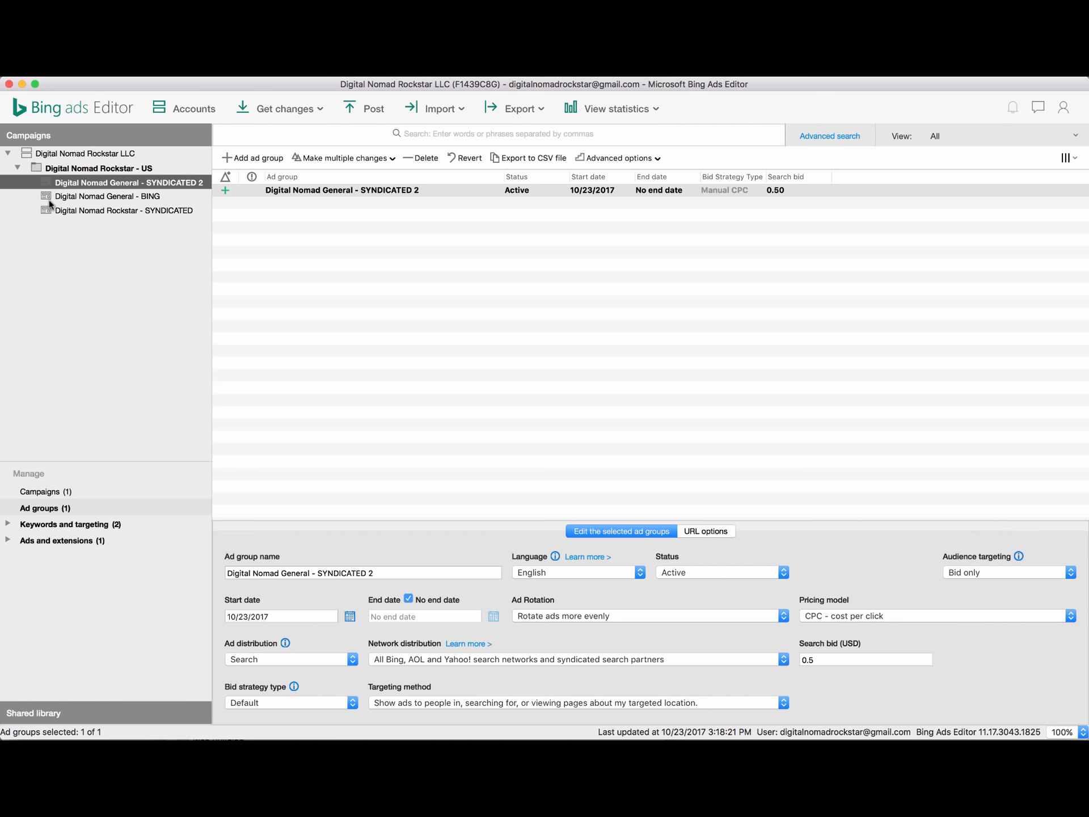
# Select the Digital Nomad Rockstar - US campaign to list its three Active ad groups.
pyautogui.click(17, 168)
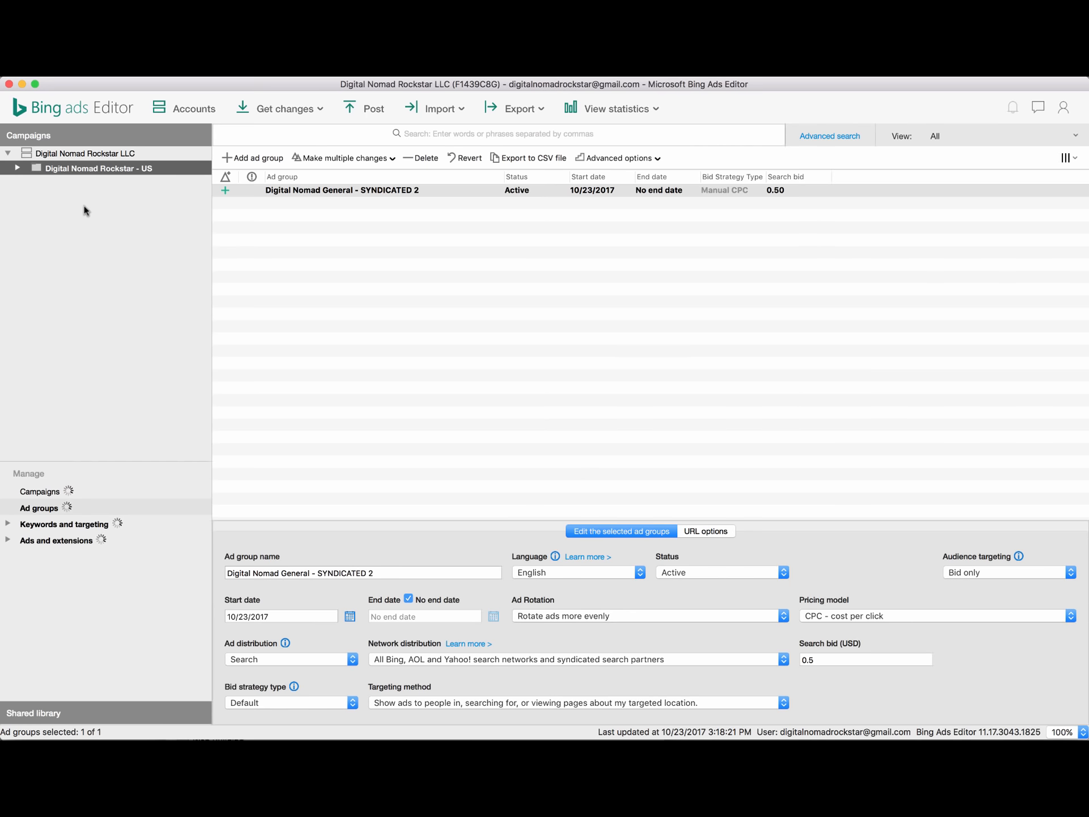
pyautogui.rightClick(36, 165)
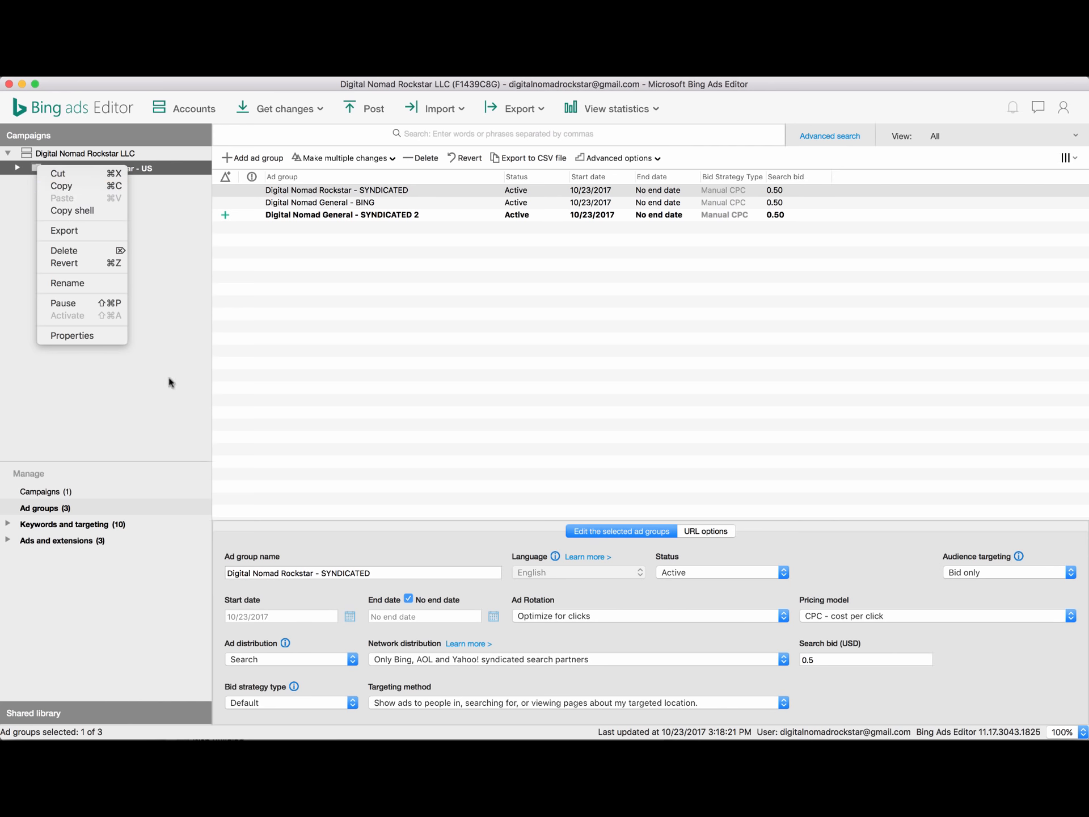
pyautogui.click(338, 351)
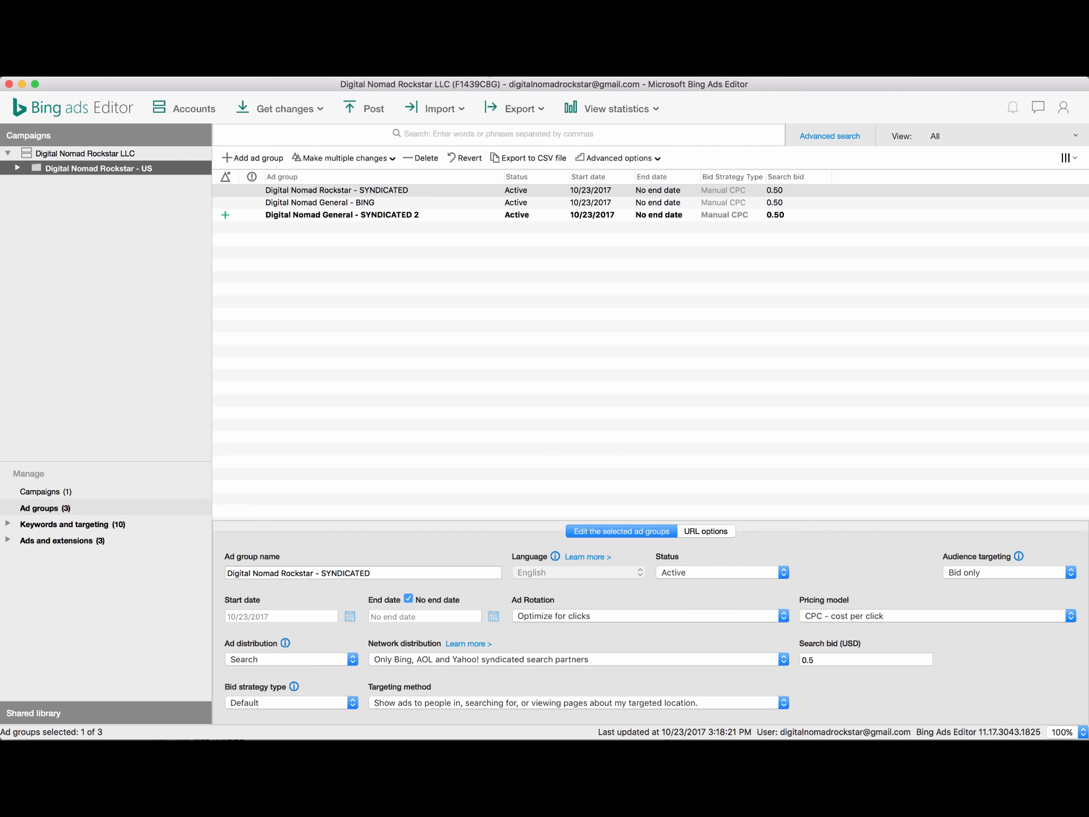
pyautogui.click(481, 75)
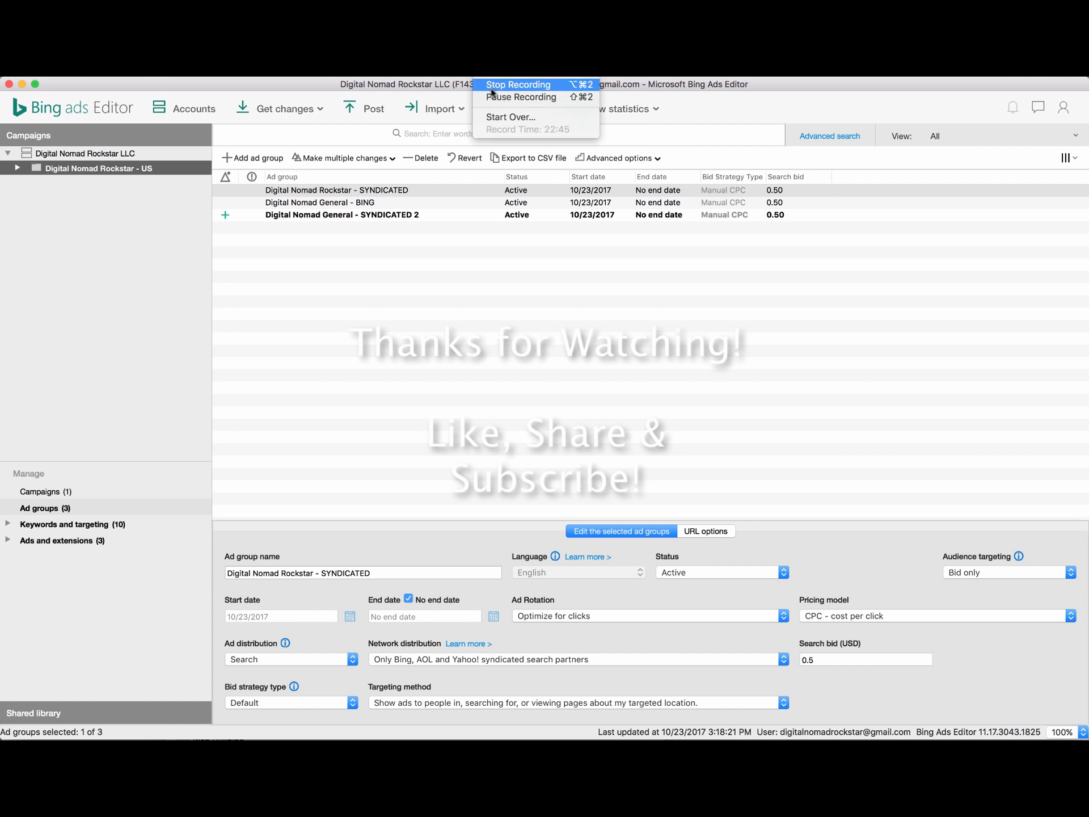